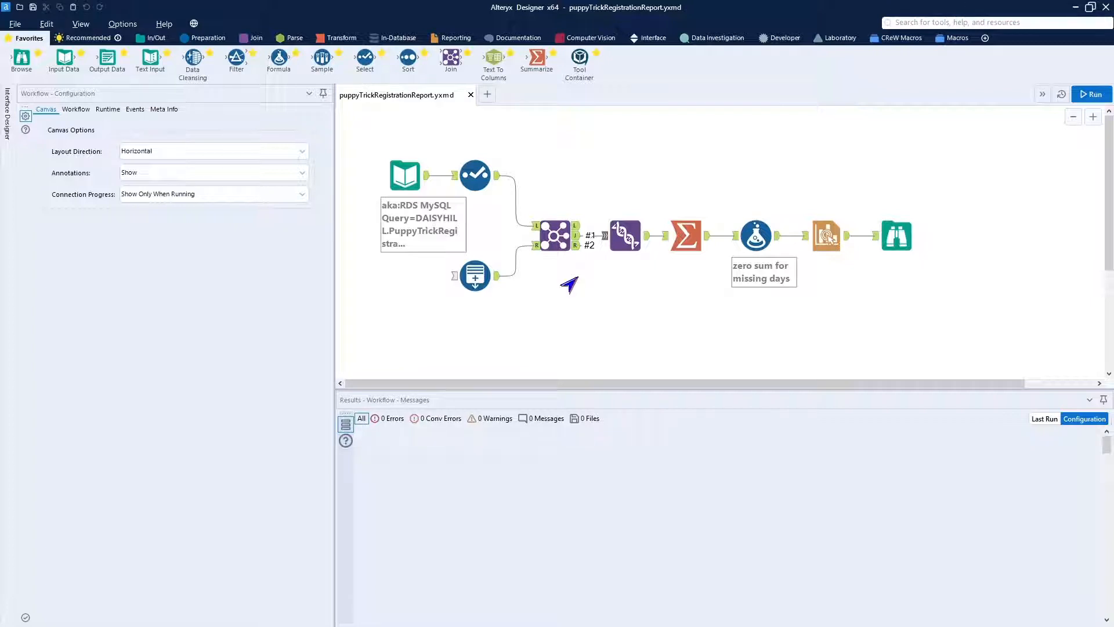
pyautogui.click(398, 41)
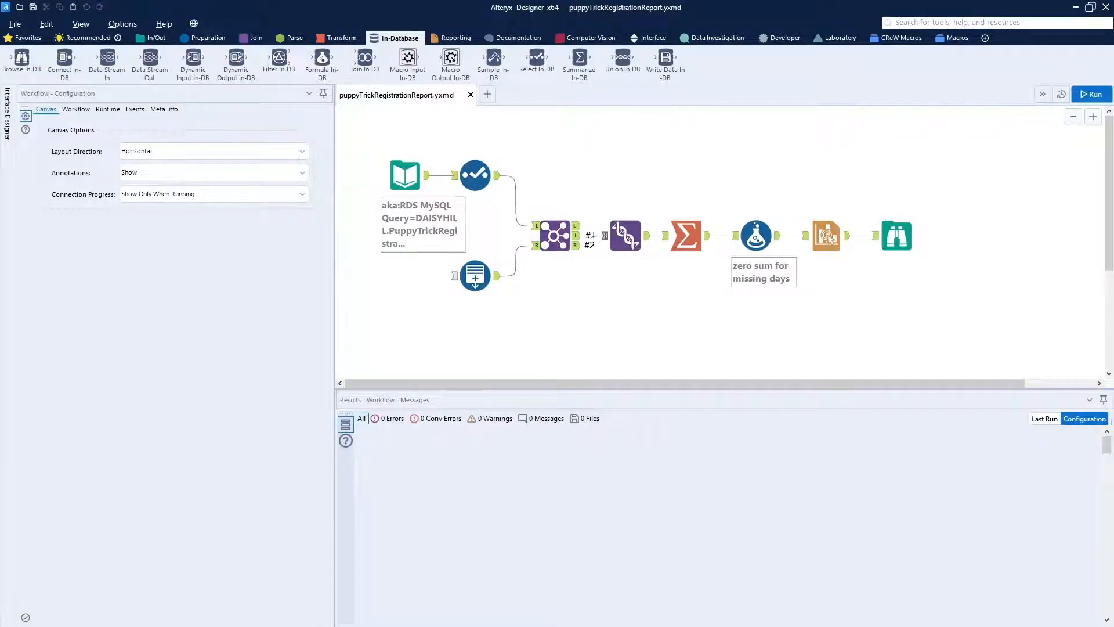
pyautogui.click(164, 42)
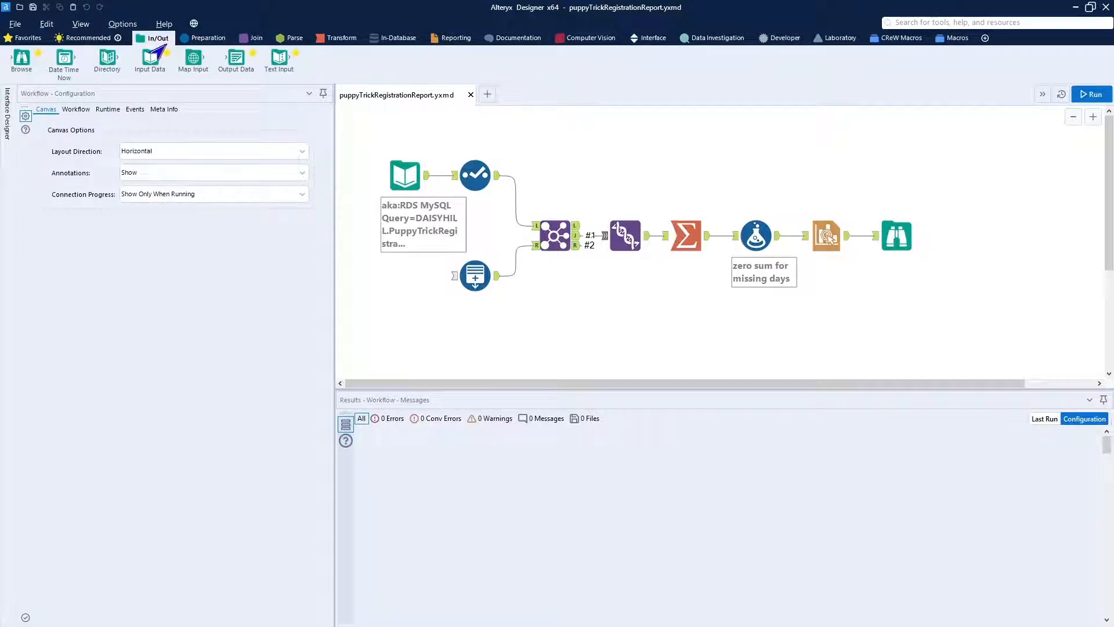
pyautogui.moveTo(158, 52); pyautogui.dragTo(384, 153)
# - Create a new workflow and place a Connect In-DB tool near the start of its canvas
pyautogui.click(484, 98)
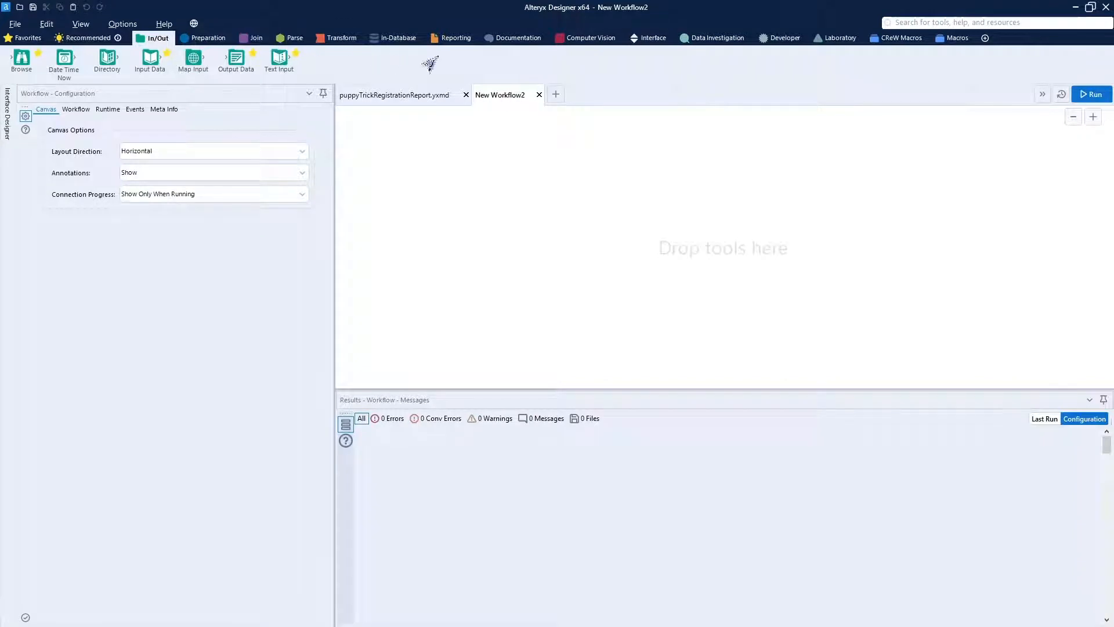
pyautogui.click(394, 38)
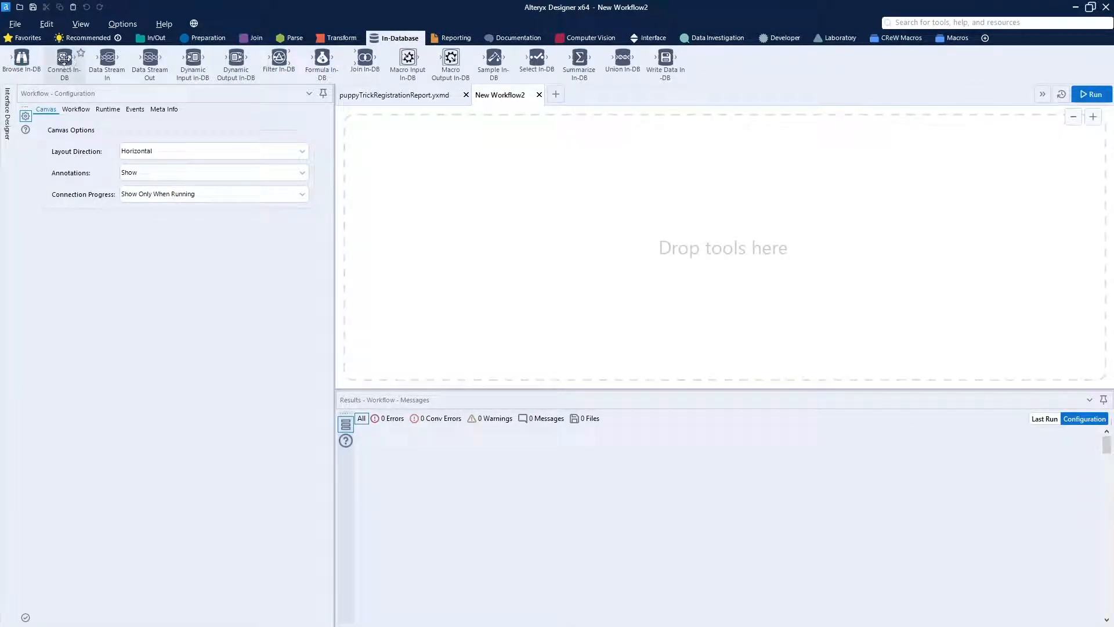
pyautogui.moveTo(64, 59); pyautogui.dragTo(395, 155)
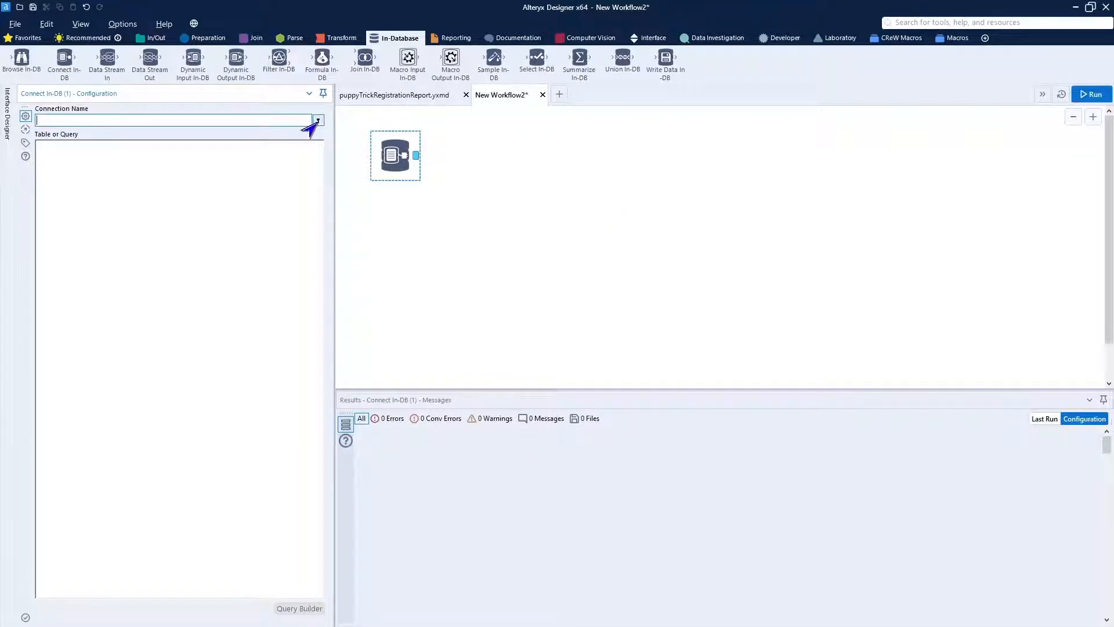
# - Open the in-database connection manager, choose MySQL as the data source and load the existing MySQL In-DB Conection
pyautogui.click(317, 120)
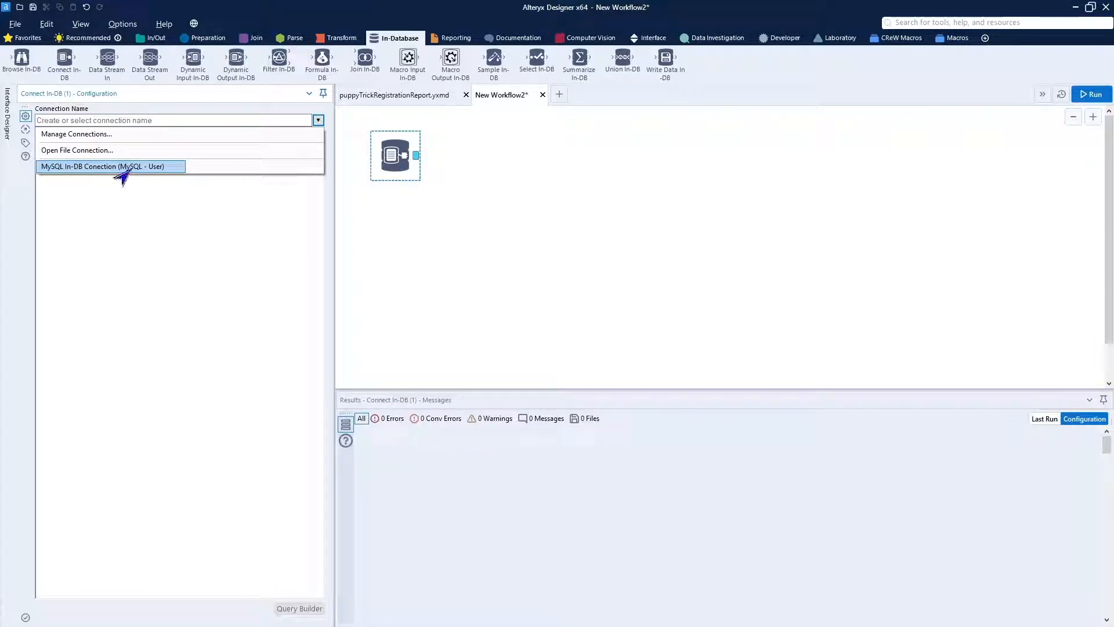
pyautogui.click(93, 137)
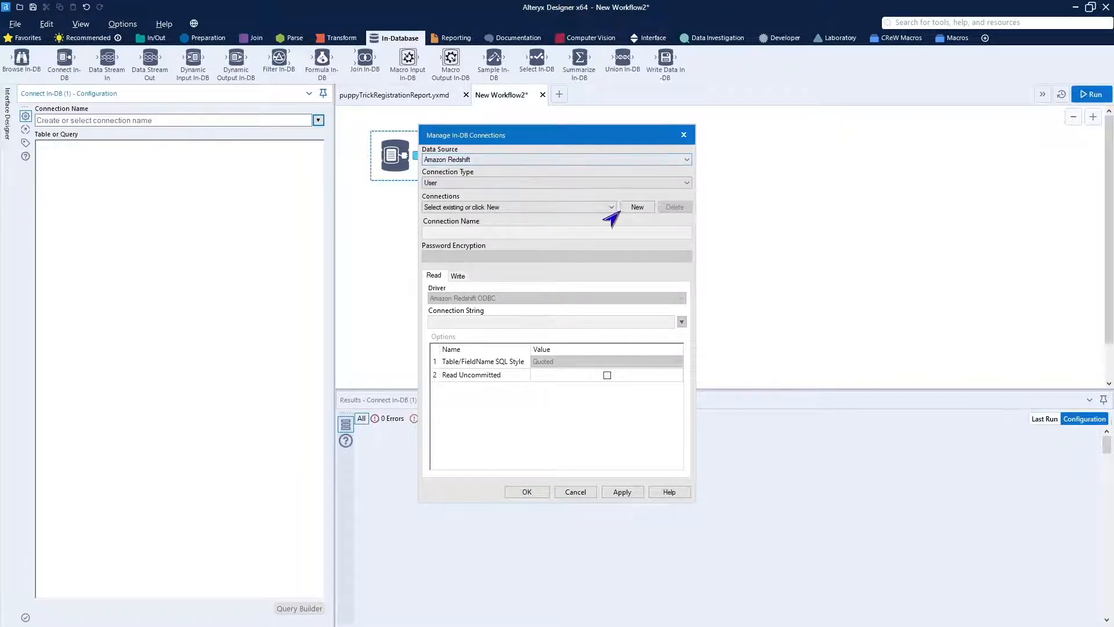
pyautogui.click(674, 165)
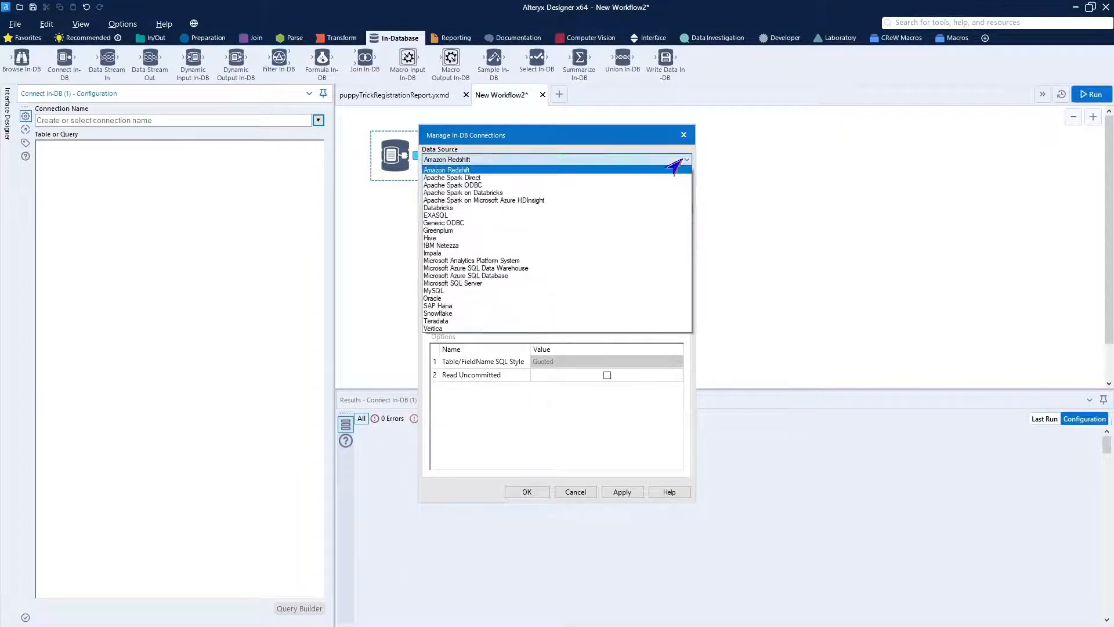
pyautogui.click(472, 292)
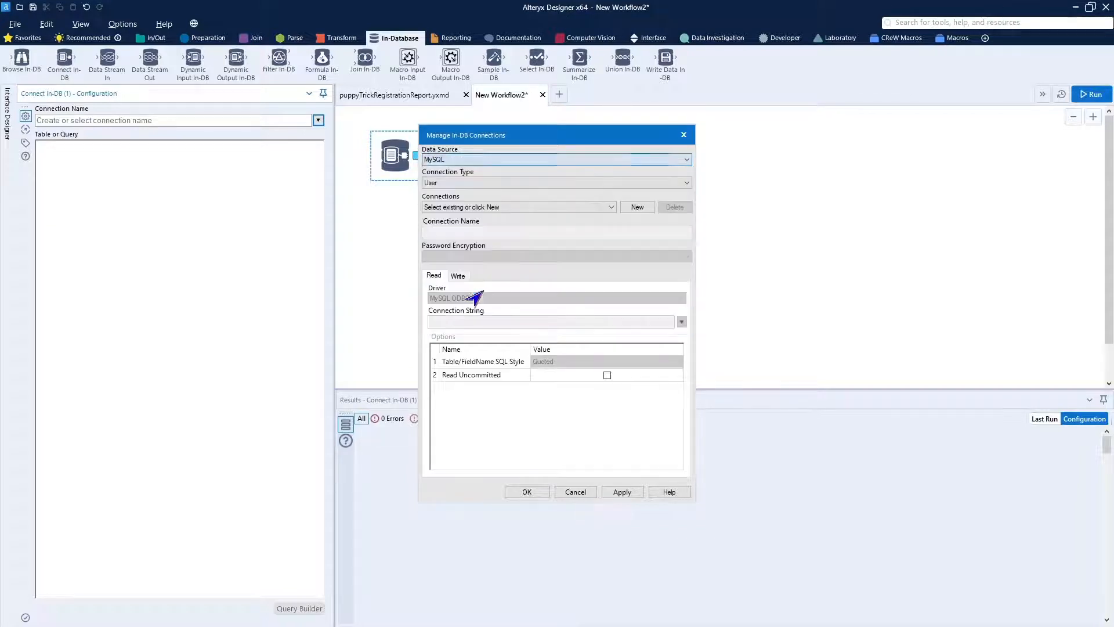
pyautogui.click(637, 208)
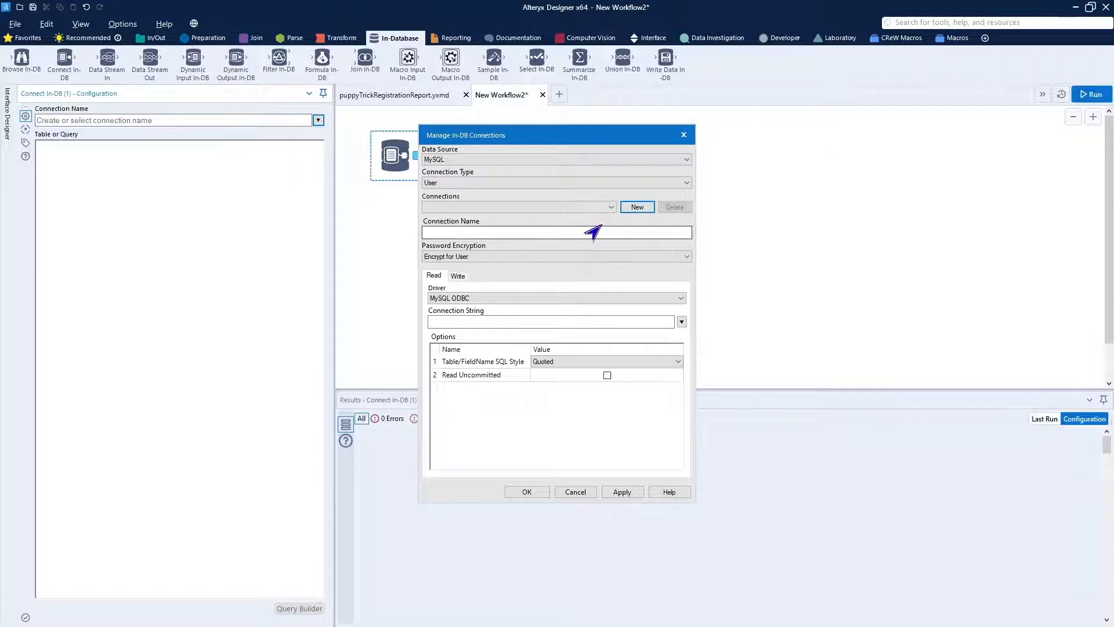
pyautogui.click(636, 209)
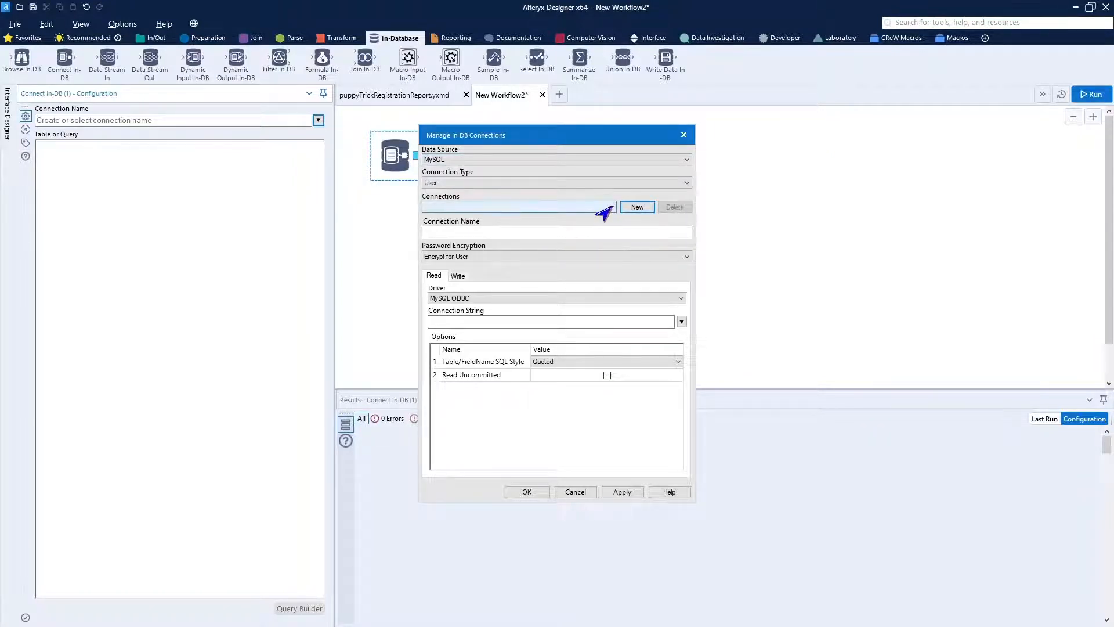
pyautogui.click(606, 208)
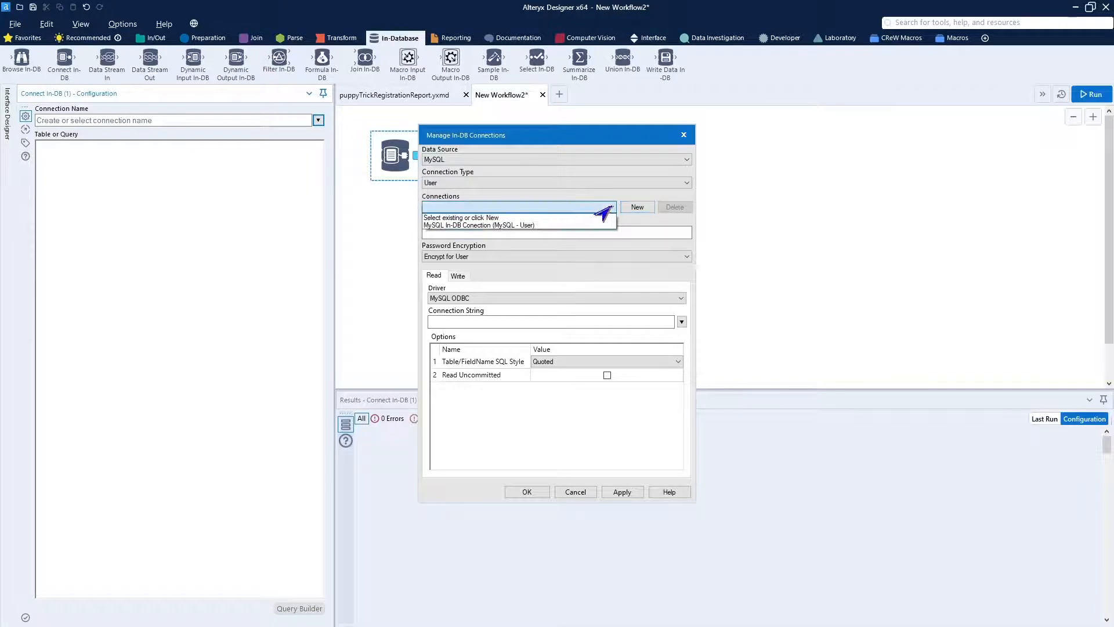
pyautogui.click(556, 225)
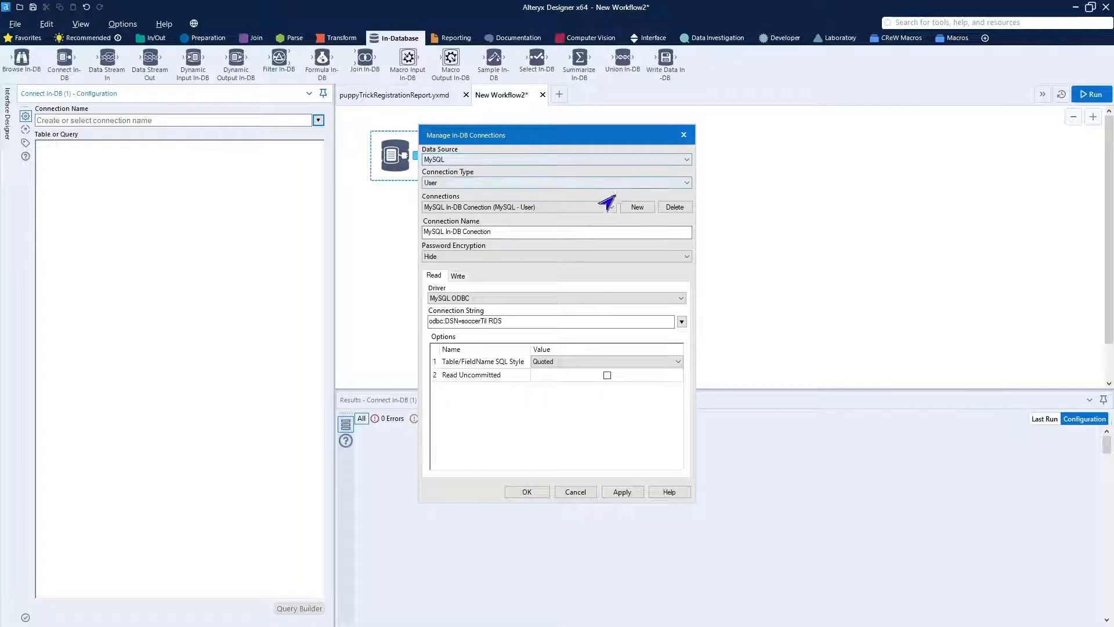
# - Choose the MySQL ODBC driver and set the read options' Table/FieldName SQL Style to None
pyautogui.click(503, 231)
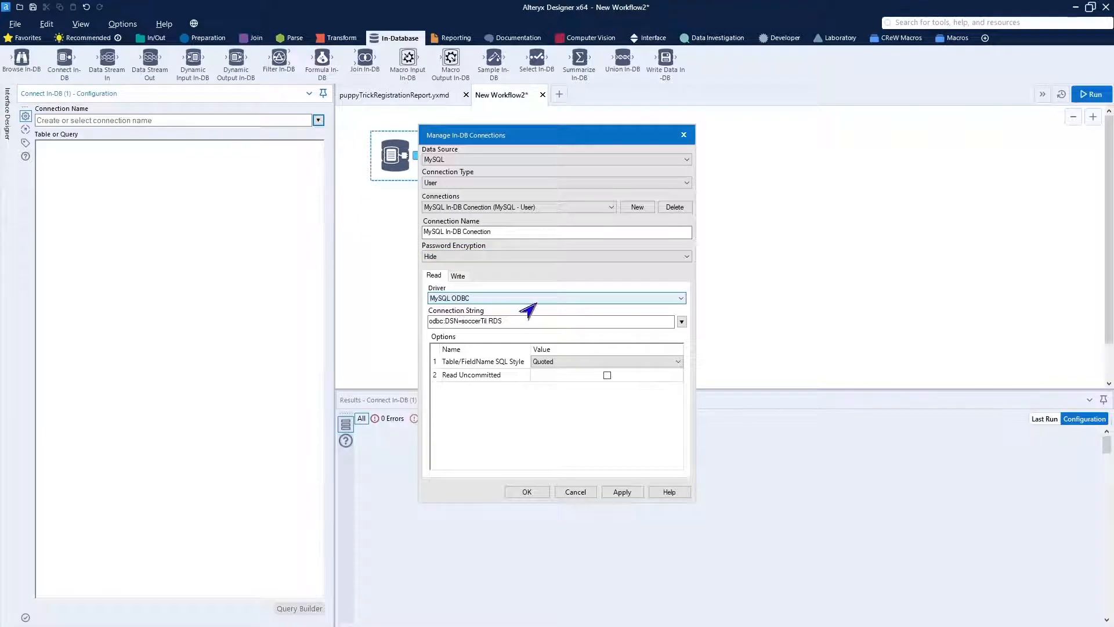
pyautogui.click(679, 299)
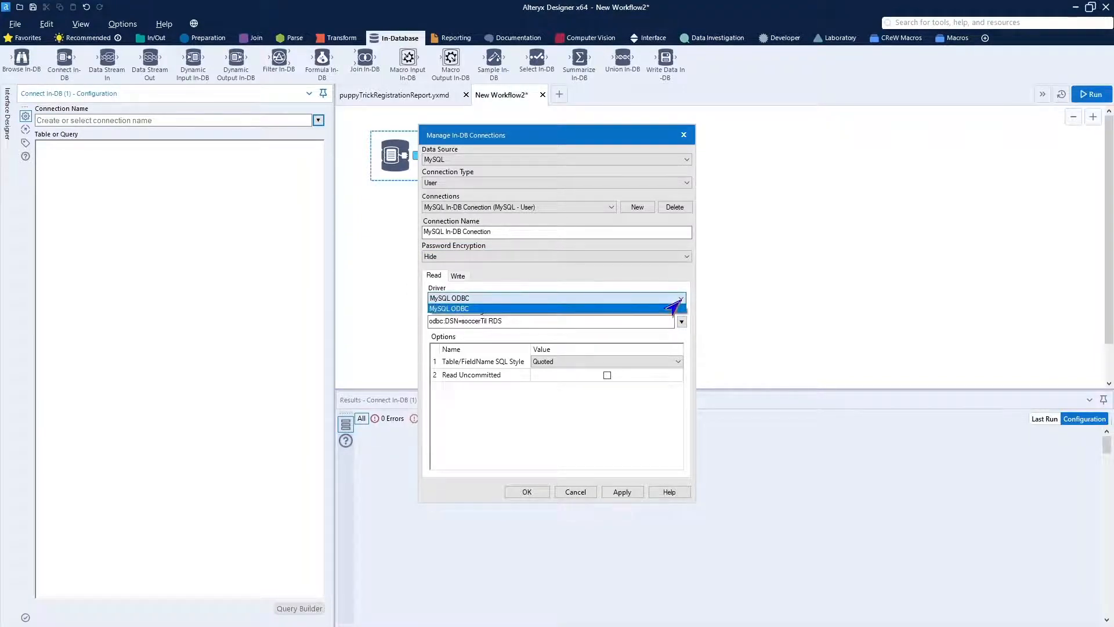
pyautogui.click(672, 308)
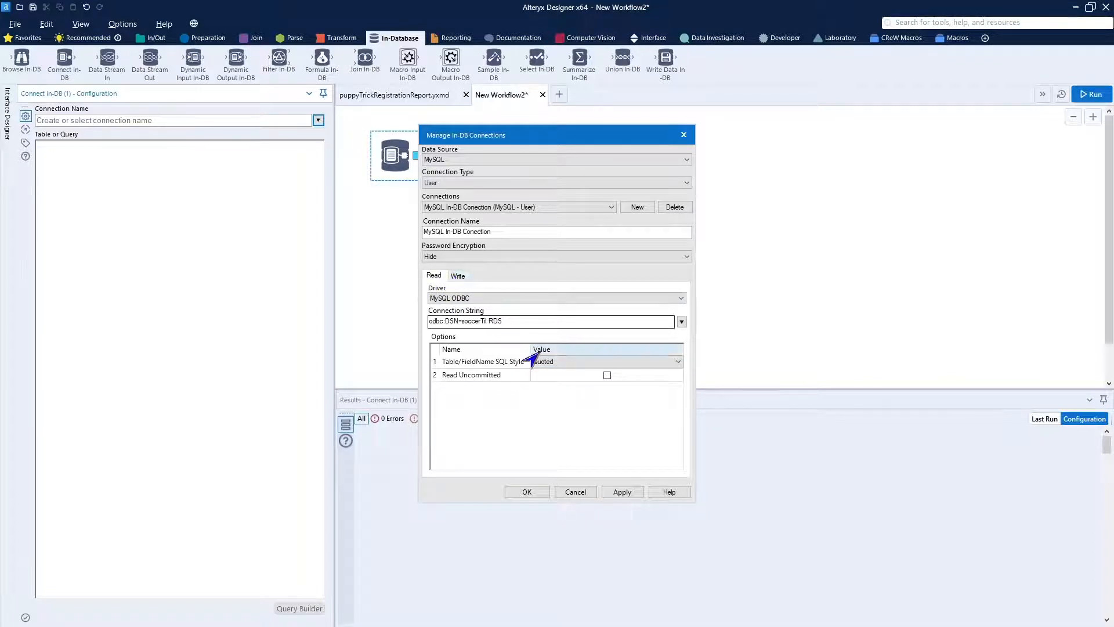
pyautogui.click(561, 365)
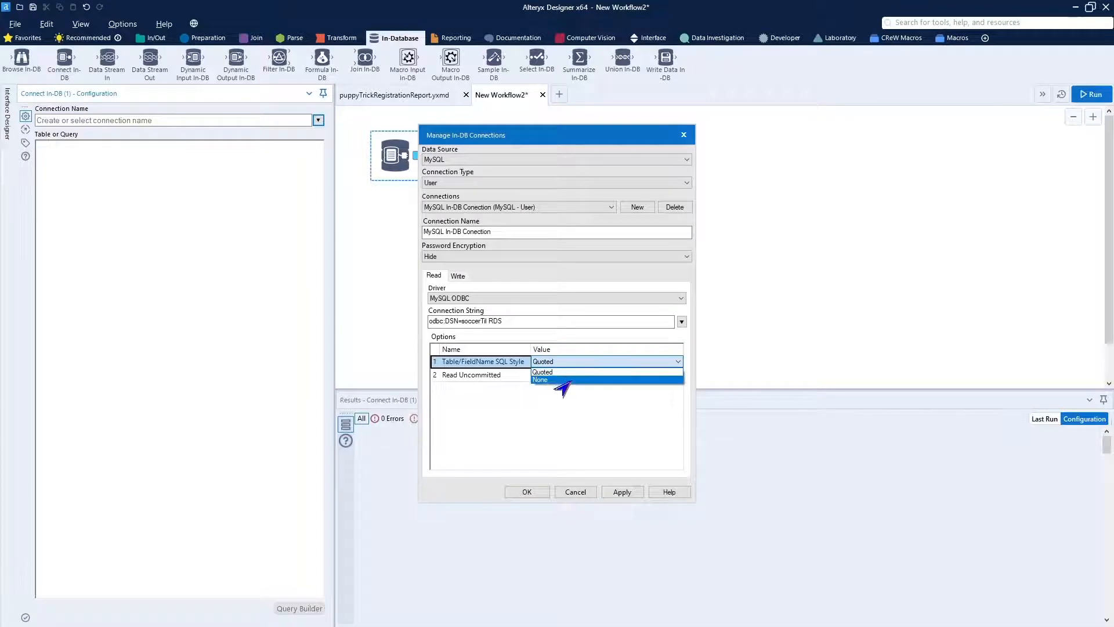
pyautogui.click(557, 380)
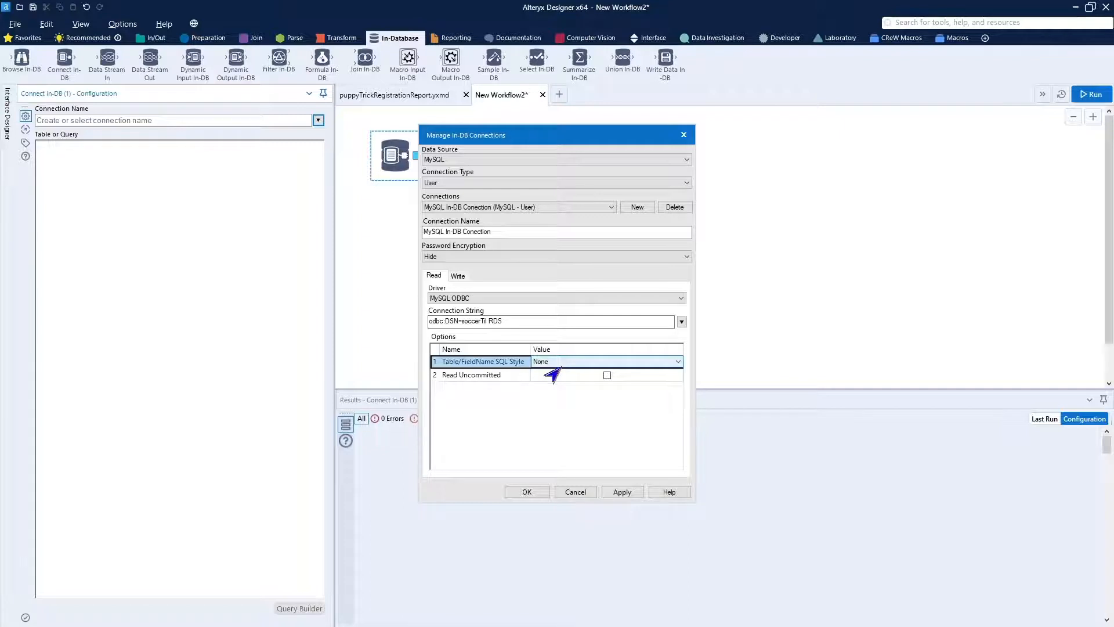
# - Set the write options' Table/FieldName SQL Style to None, then dismiss the connection manager without saving
pyautogui.click(458, 276)
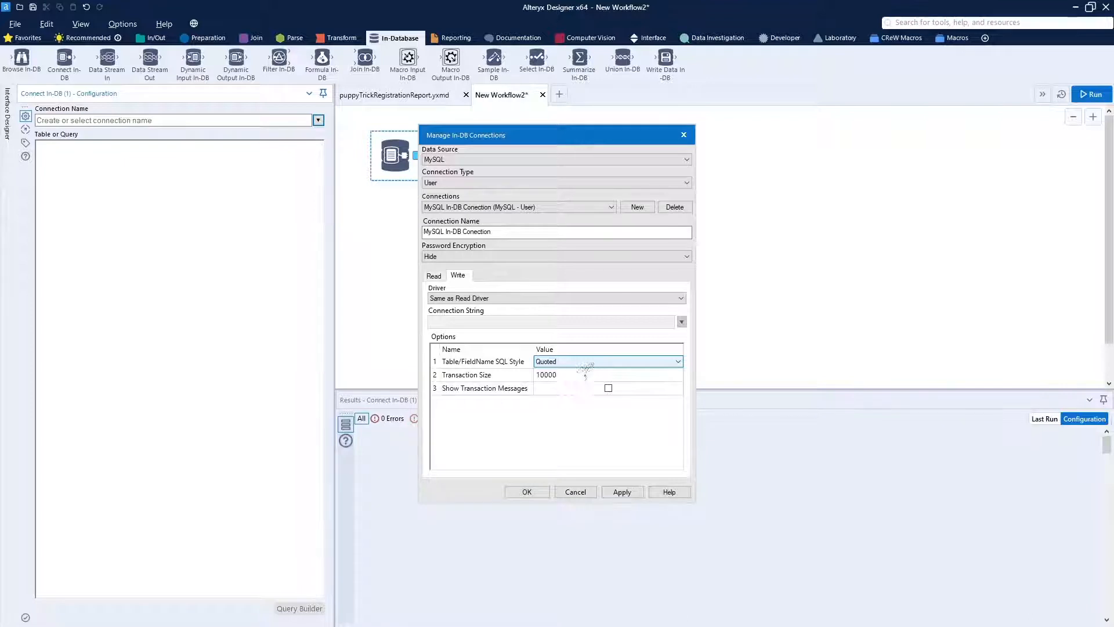
pyautogui.click(583, 367)
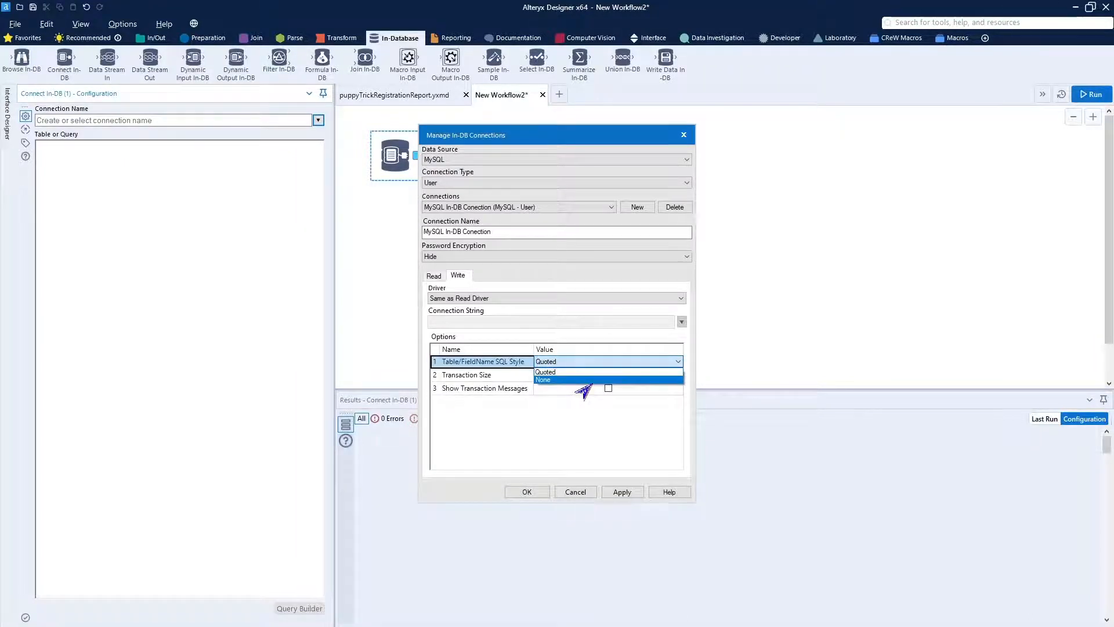
pyautogui.click(581, 380)
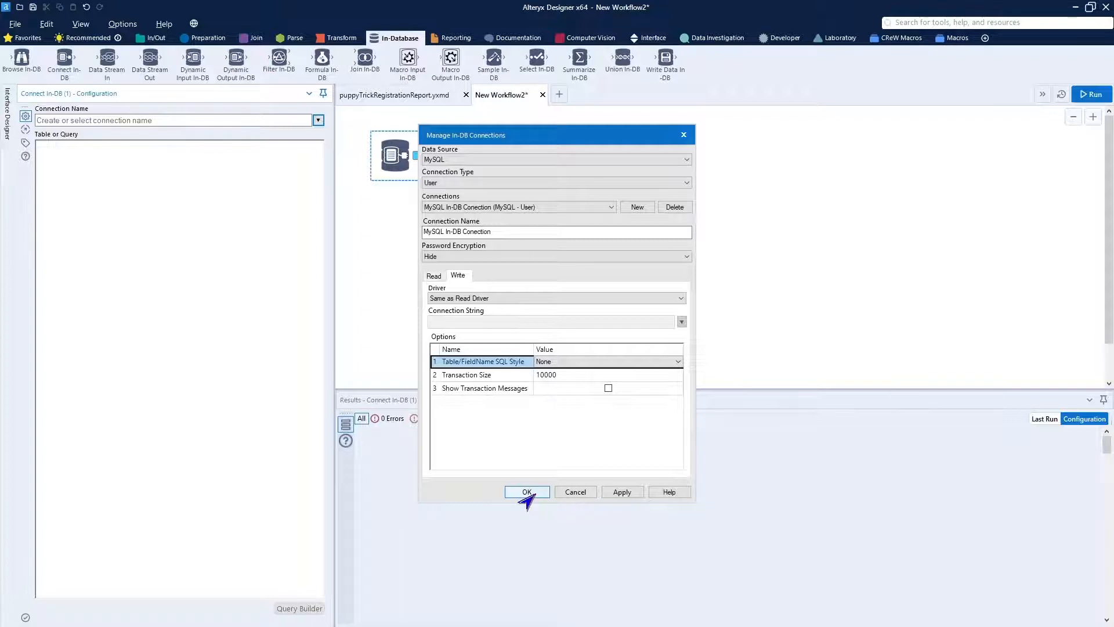
pyautogui.click(575, 492)
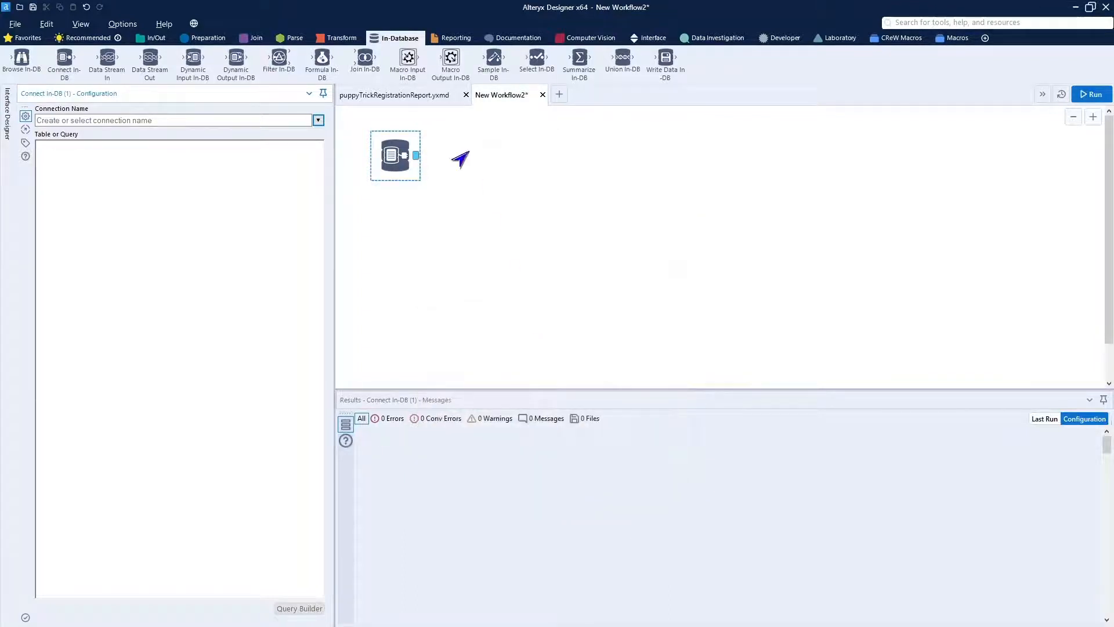
# - Assign MySQL In-DB Conection to the Connect In-DB tool and dismiss the table and query chooser
pyautogui.click(317, 121)
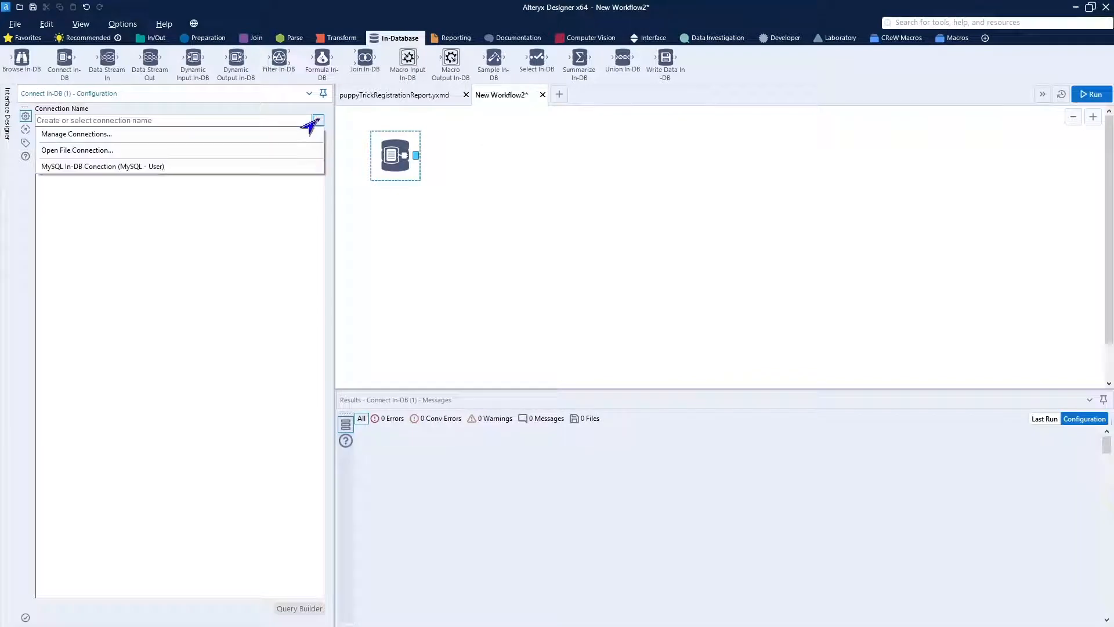
pyautogui.click(164, 168)
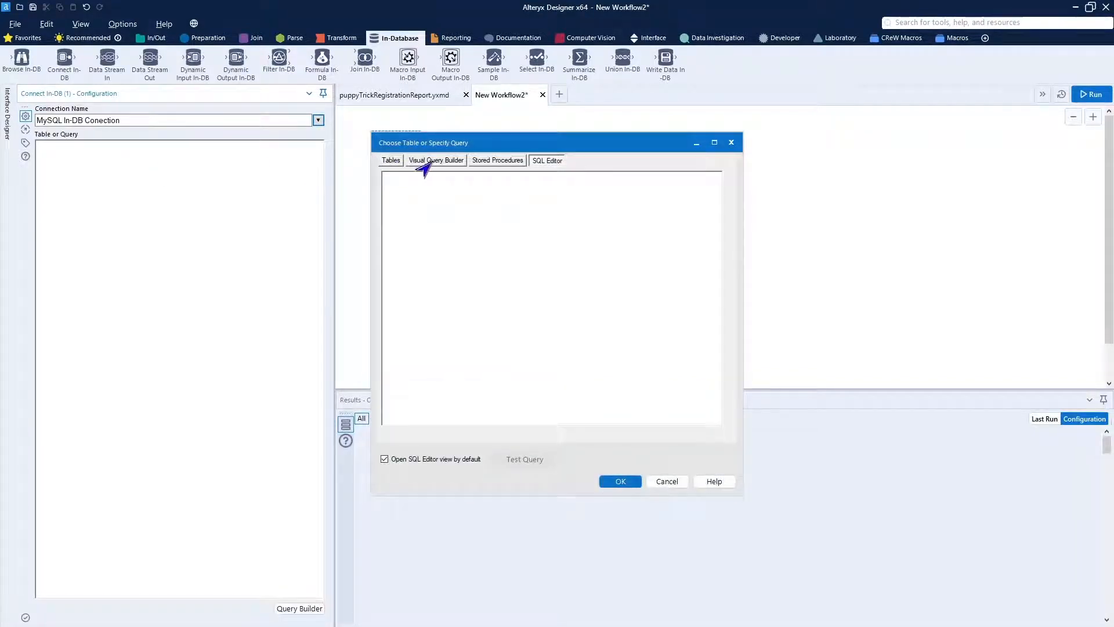
pyautogui.click(666, 482)
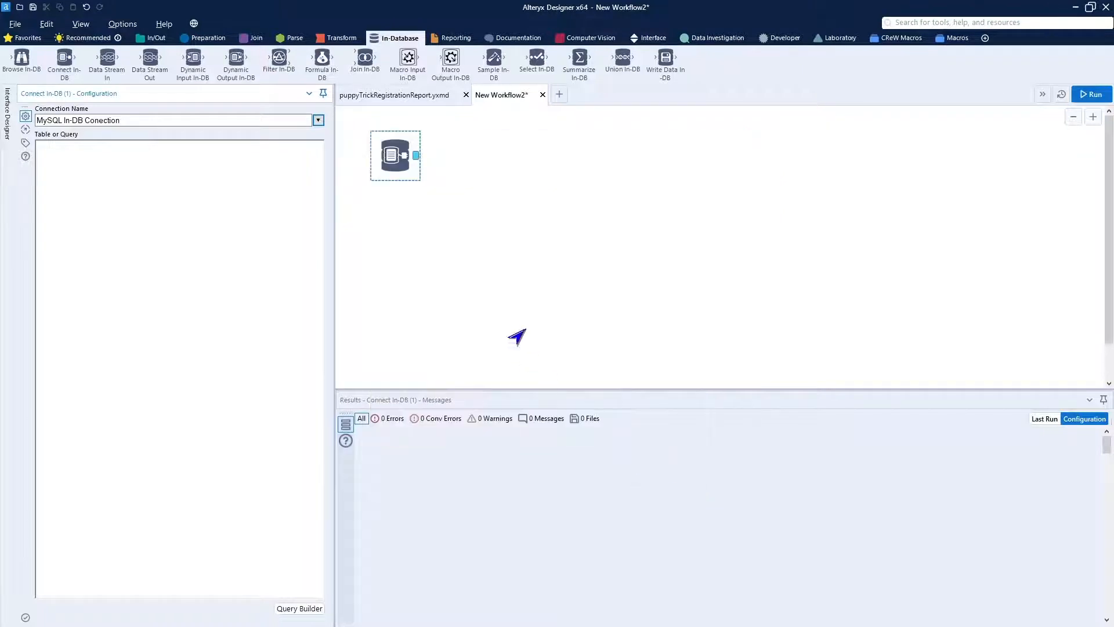
# - Reopen the connection manager and set the read Table/FieldName SQL Style of MySQL In-DB Conection to None
pyautogui.click(317, 120)
pyautogui.click(152, 134)
pyautogui.click(556, 364)
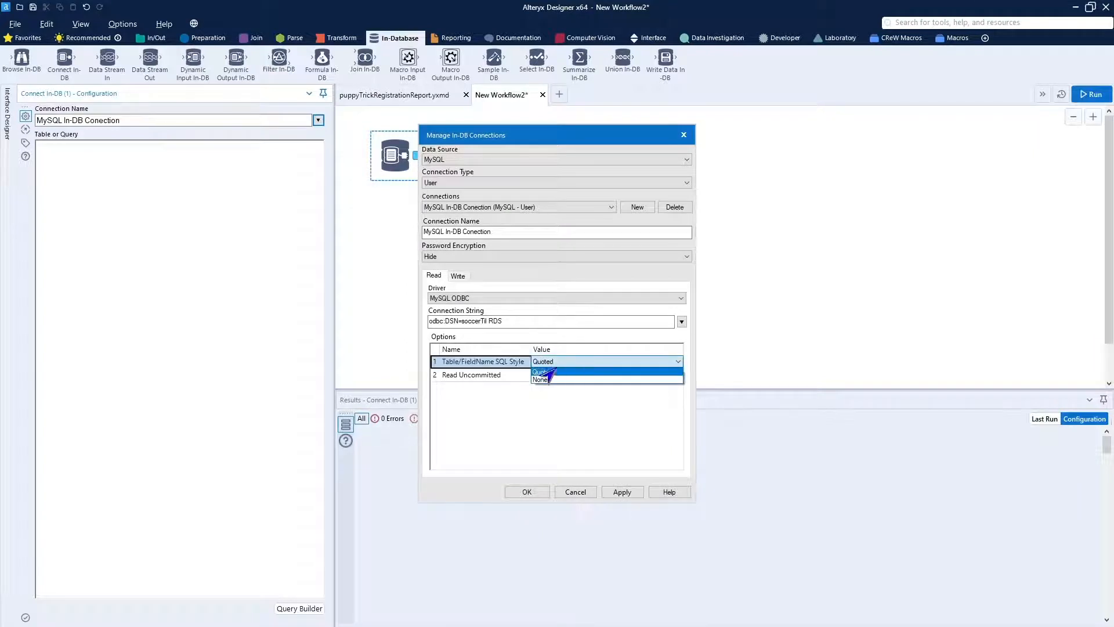
pyautogui.click(543, 371)
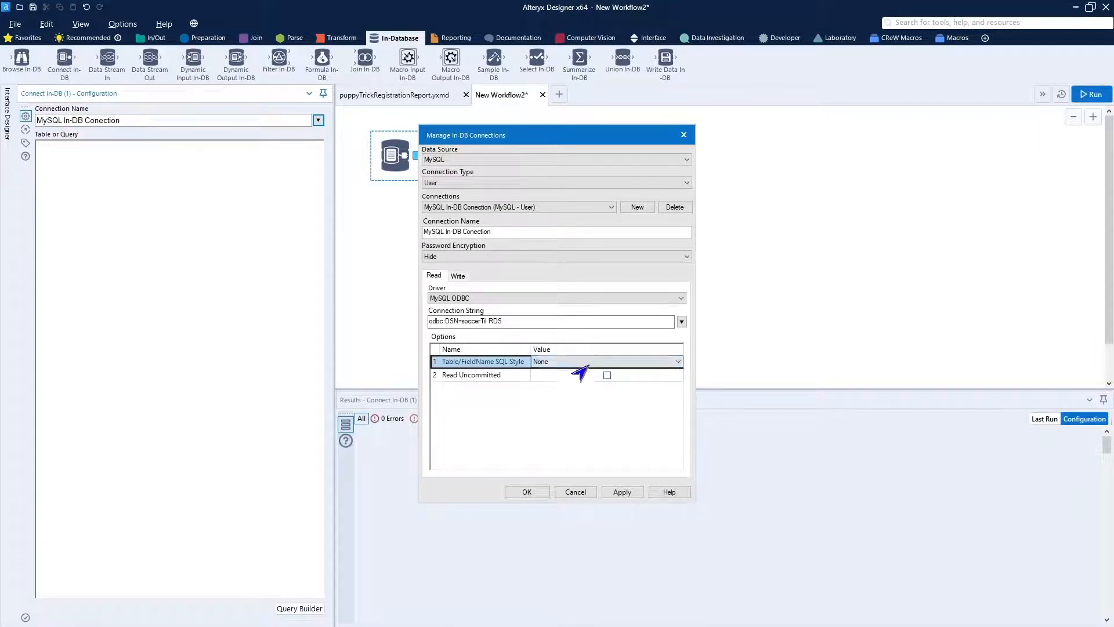
# - Set the write Table/FieldName SQL Style to None and save the connection settings
pyautogui.click(458, 276)
pyautogui.click(601, 364)
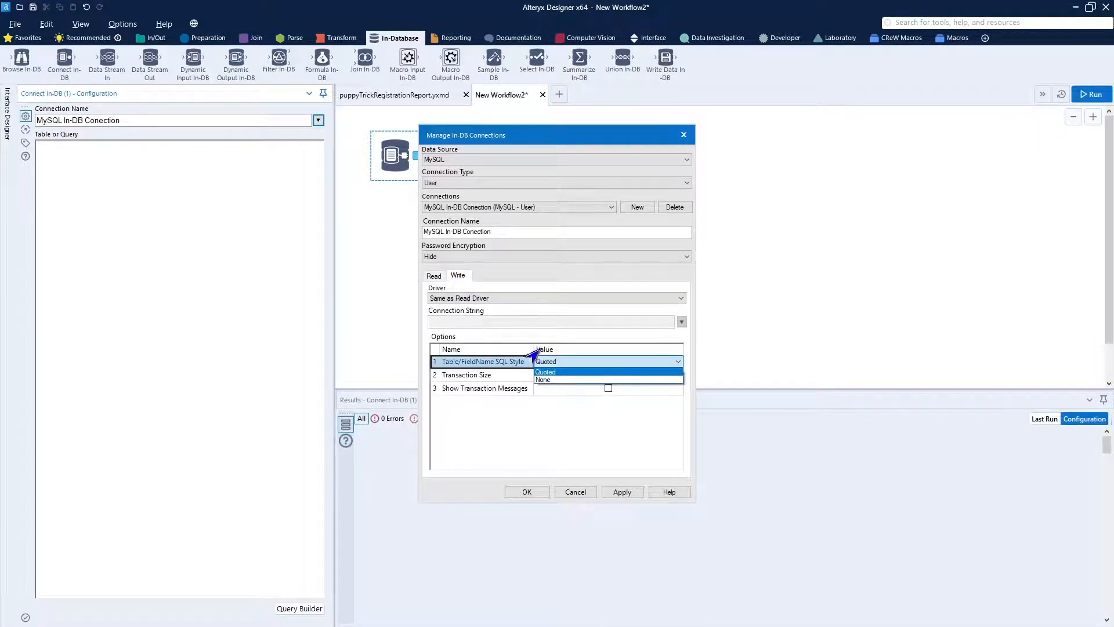
pyautogui.click(548, 380)
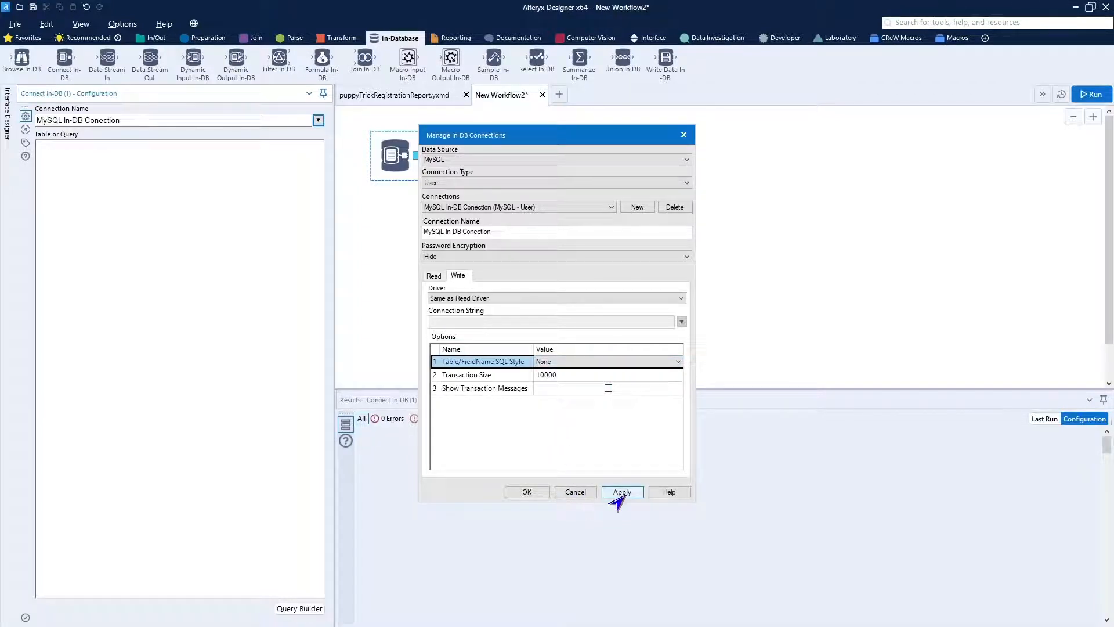
pyautogui.click(508, 492)
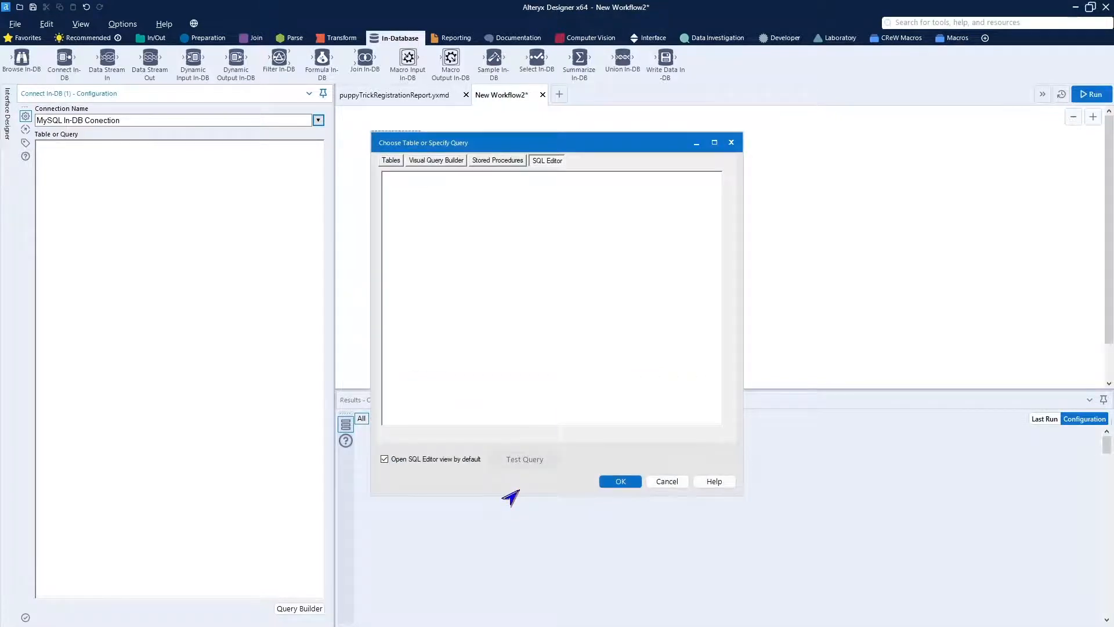
# - Enter DAISYHILL.DateDIM' as the query text for the Connect In-DB tool
pyautogui.click(475, 192)
pyautogui.write('DAISY')
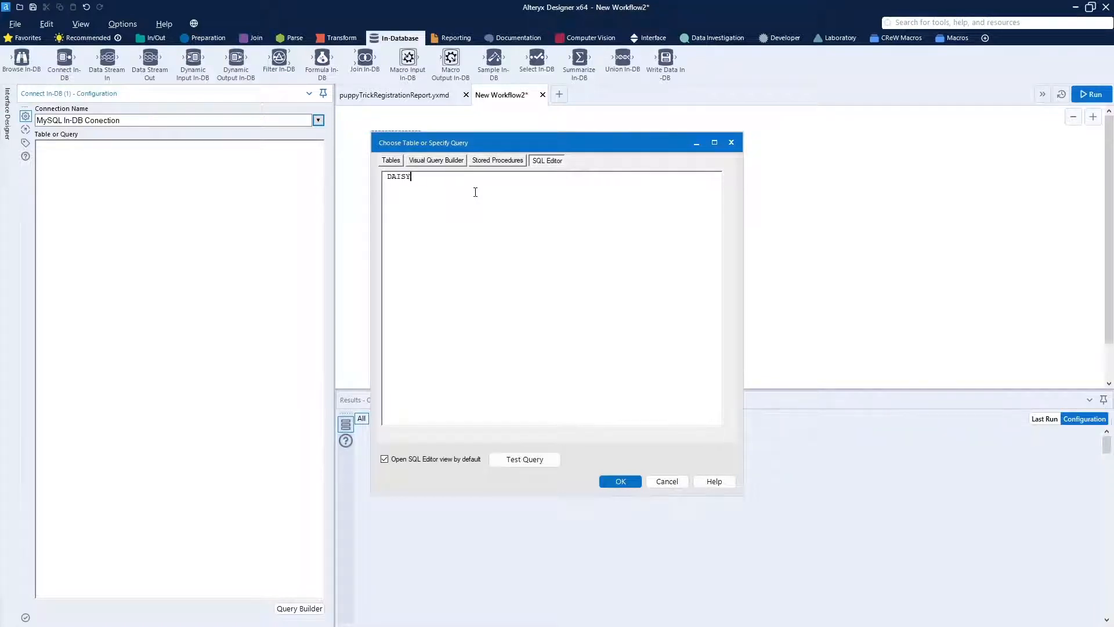
pyautogui.write('HILL.Date')
pyautogui.press('BackSpace')
pyautogui.write("IM'")
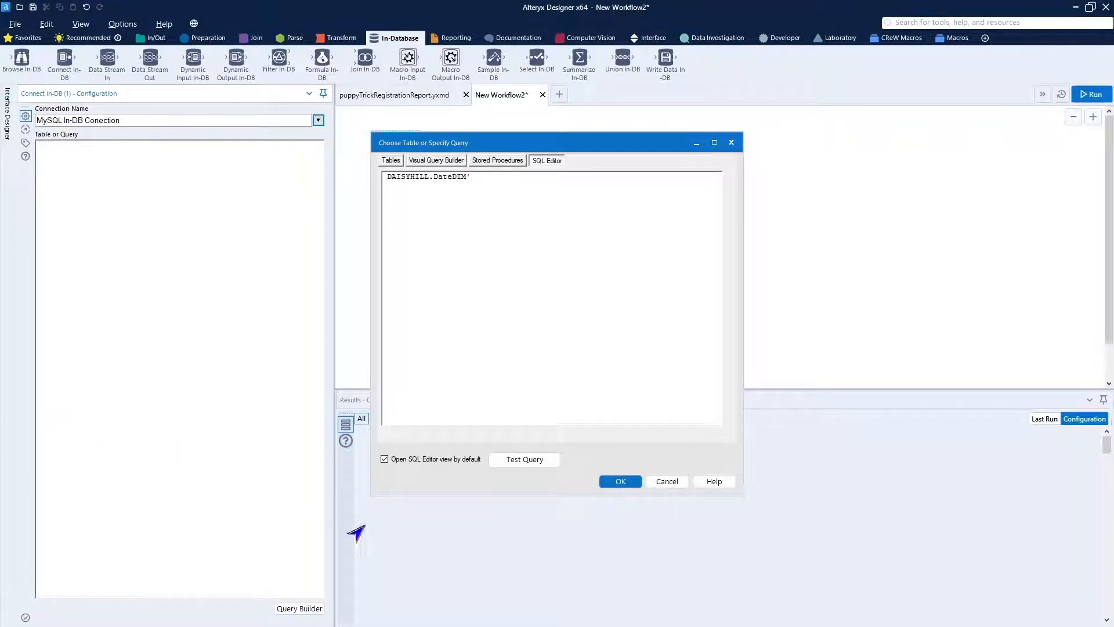
# - Test the query, remove the trailing apostrophe after DAISYHILL.DateDIM and test it again
pyautogui.click(524, 459)
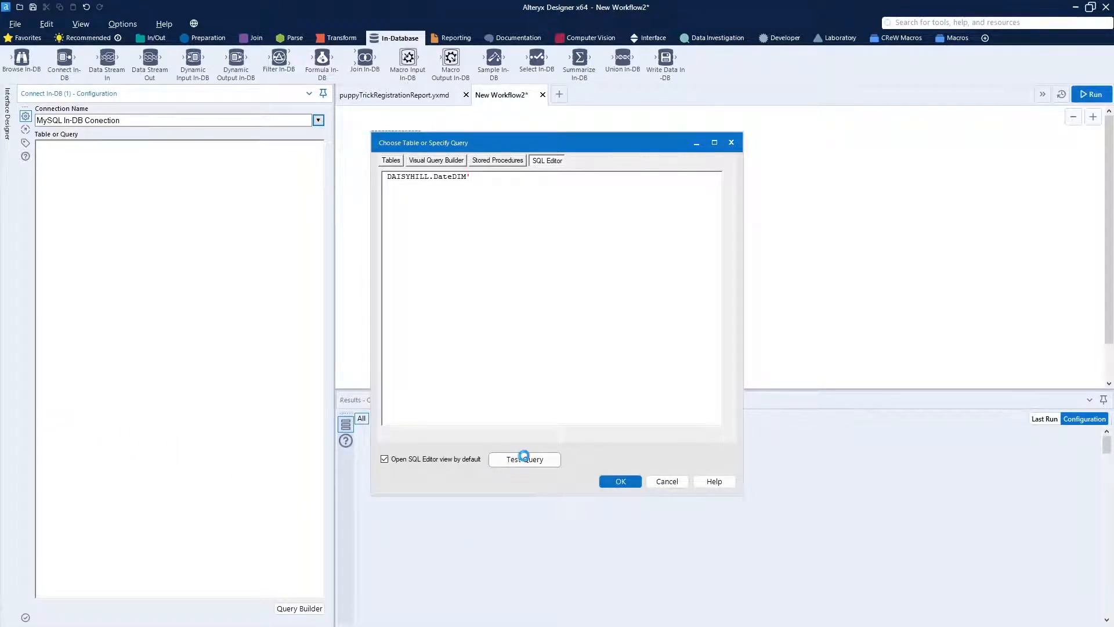
pyautogui.click(650, 361)
pyautogui.click(494, 176)
pyautogui.press('BackSpace')
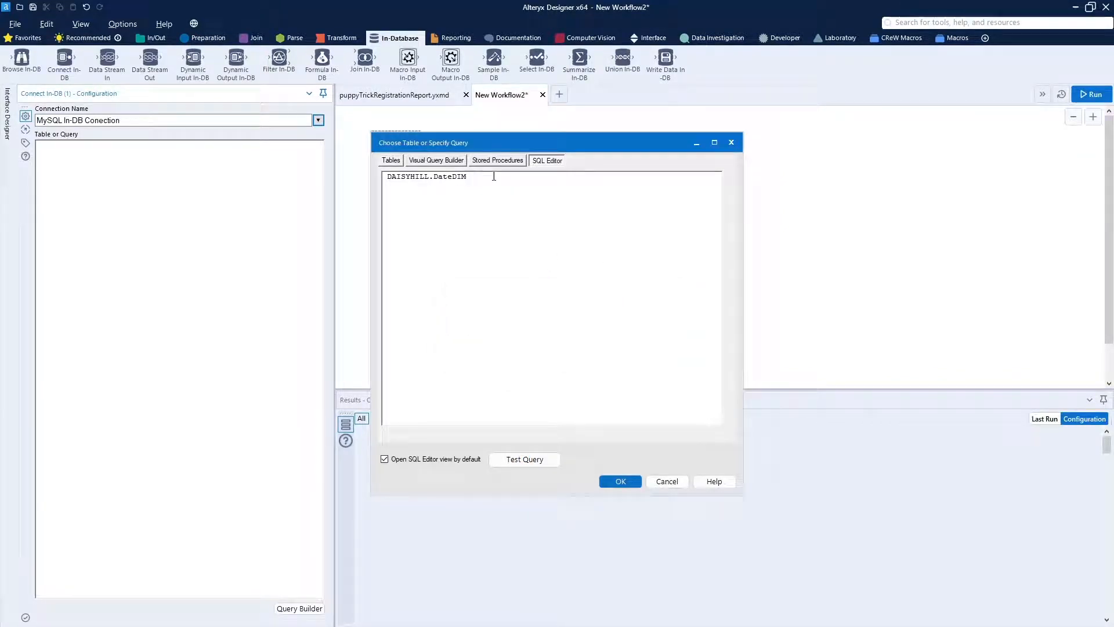
pyautogui.click(537, 457)
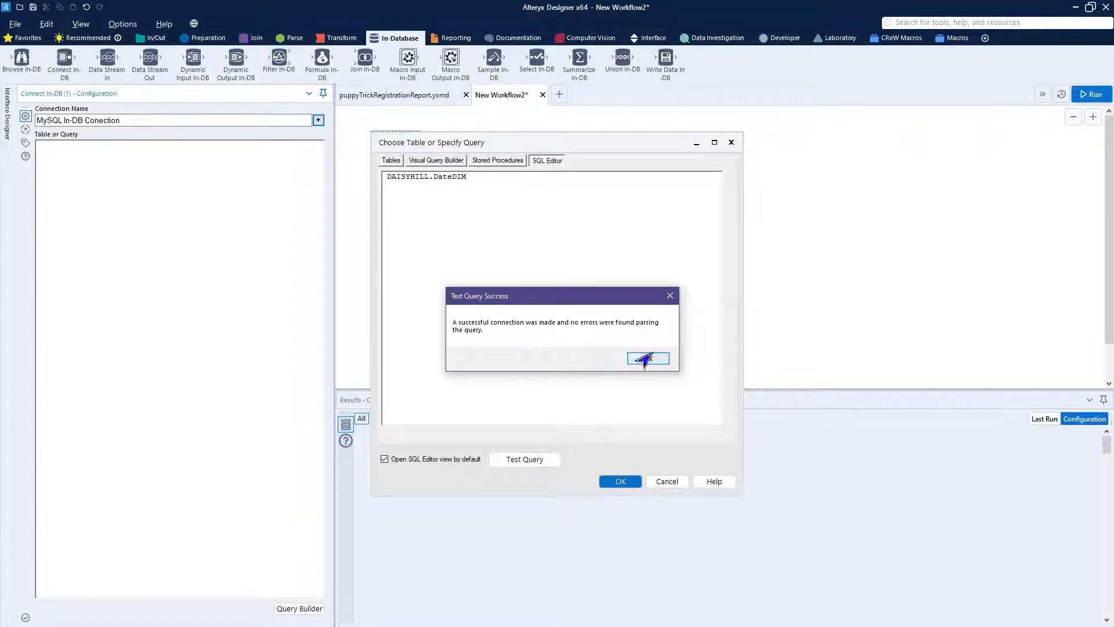
# - Accept the DAISYHILL.DateDIM query and connect a Select In-DB tool to the Connect In-DB tool's output
pyautogui.click(647, 359)
pyautogui.click(618, 481)
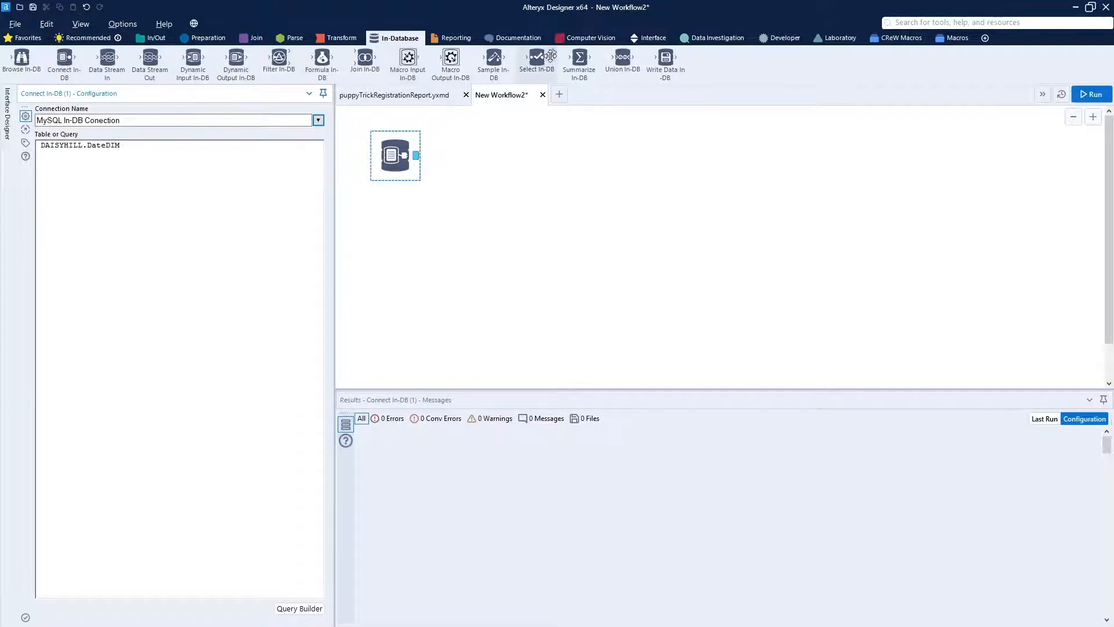
pyautogui.moveTo(551, 56)
pyautogui.mouseDown()
pyautogui.moveTo(474, 154)
pyautogui.moveTo(463, 152)
pyautogui.mouseUp()
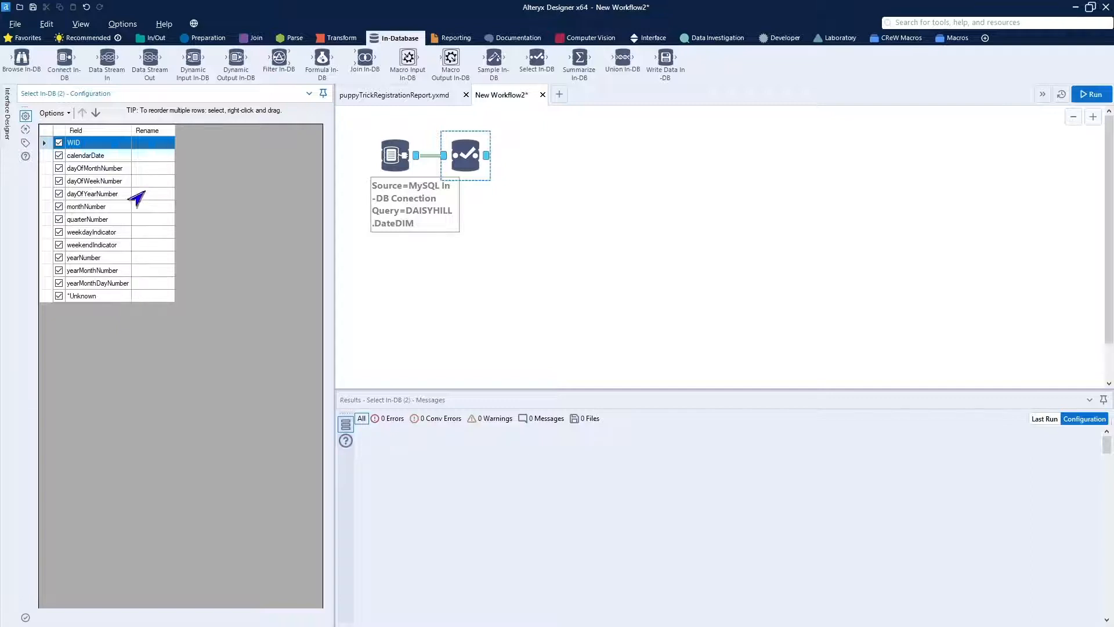
# - Deselect all fields in the Select In-DB tool and keep only calendarDate selected
pyautogui.click(56, 113)
pyautogui.moveTo(87, 127)
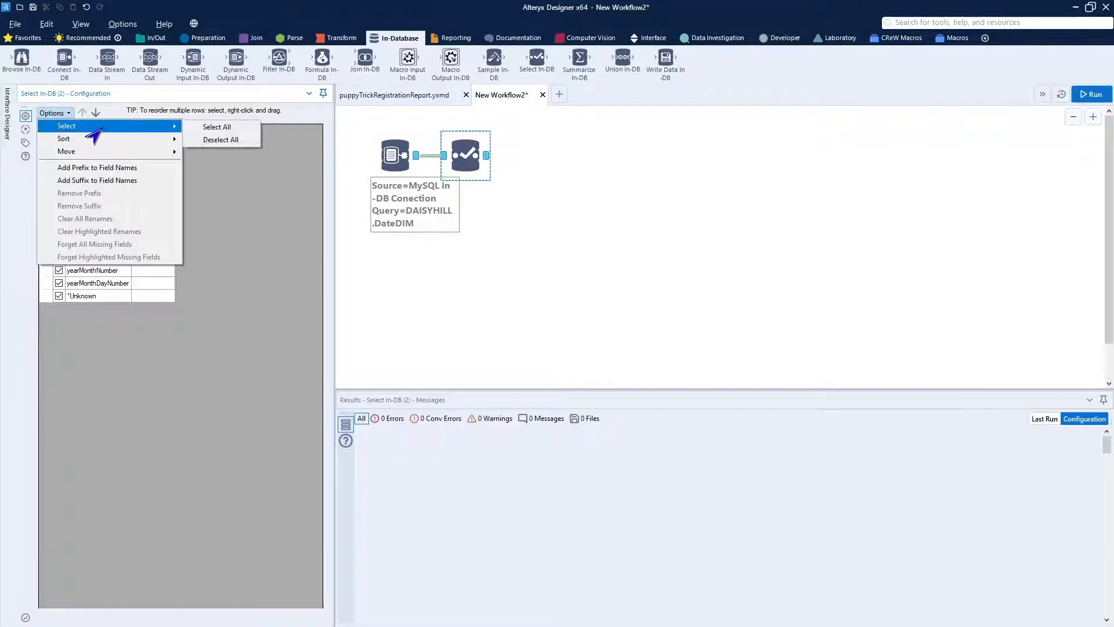
pyautogui.click(191, 144)
pyautogui.click(55, 157)
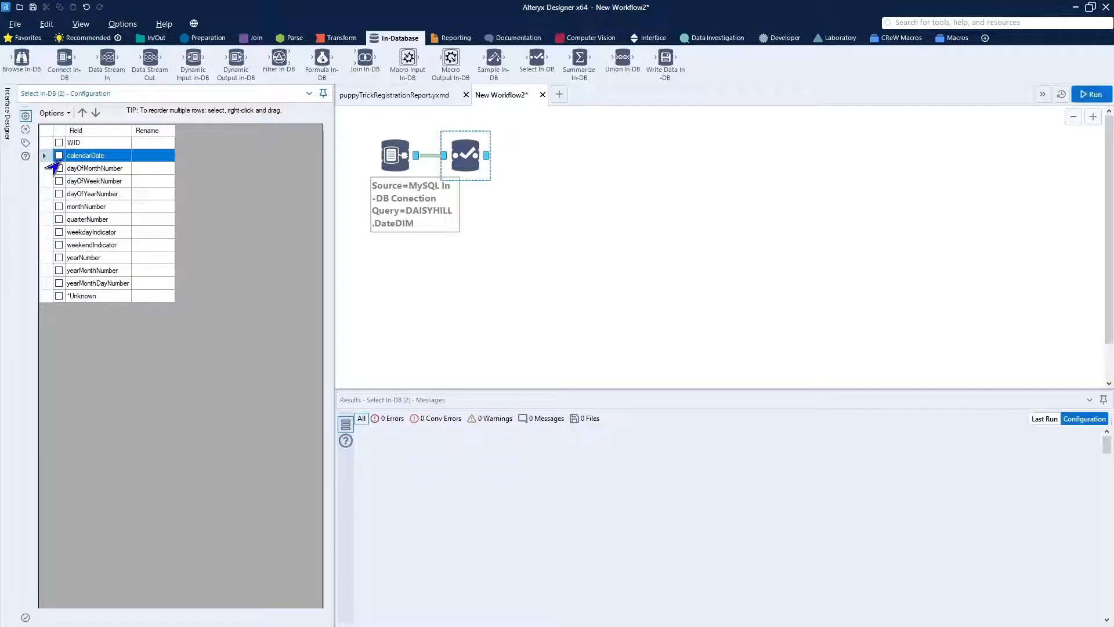
pyautogui.click(58, 156)
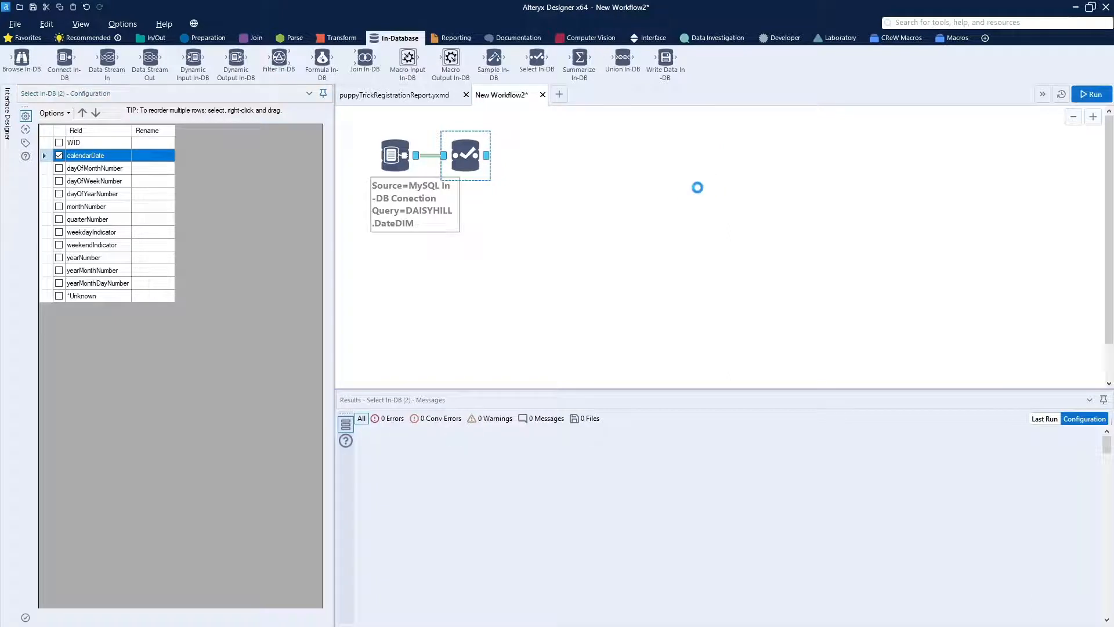
pyautogui.click(698, 187)
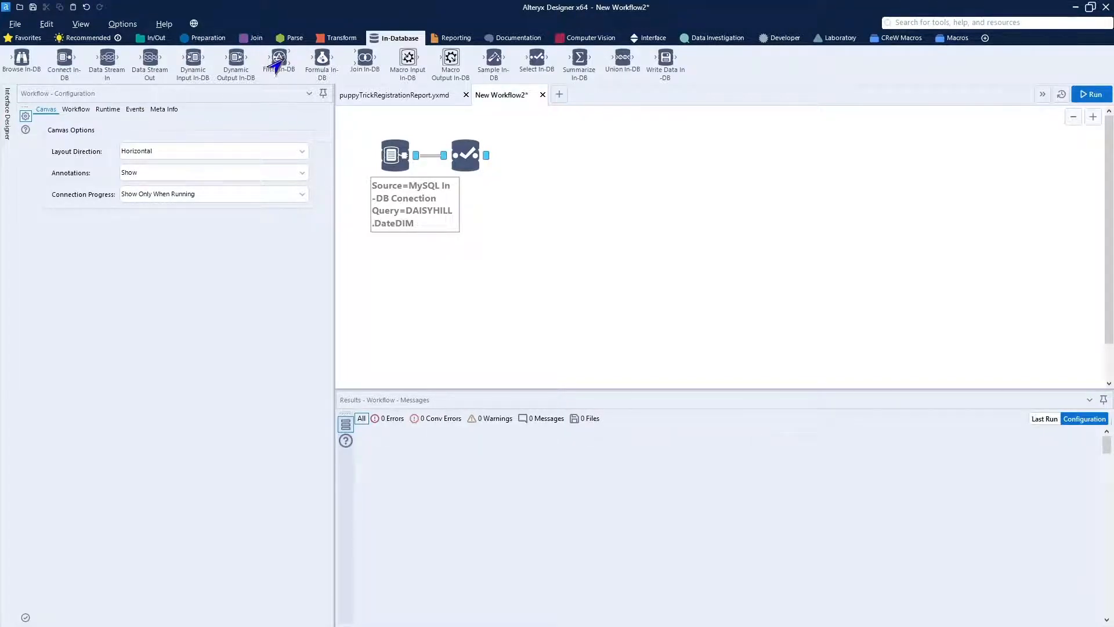
# - Connect a Filter In-DB tool after the Select In-DB tool and switch it to a custom filter
pyautogui.moveTo(271, 60); pyautogui.dragTo(525, 156)
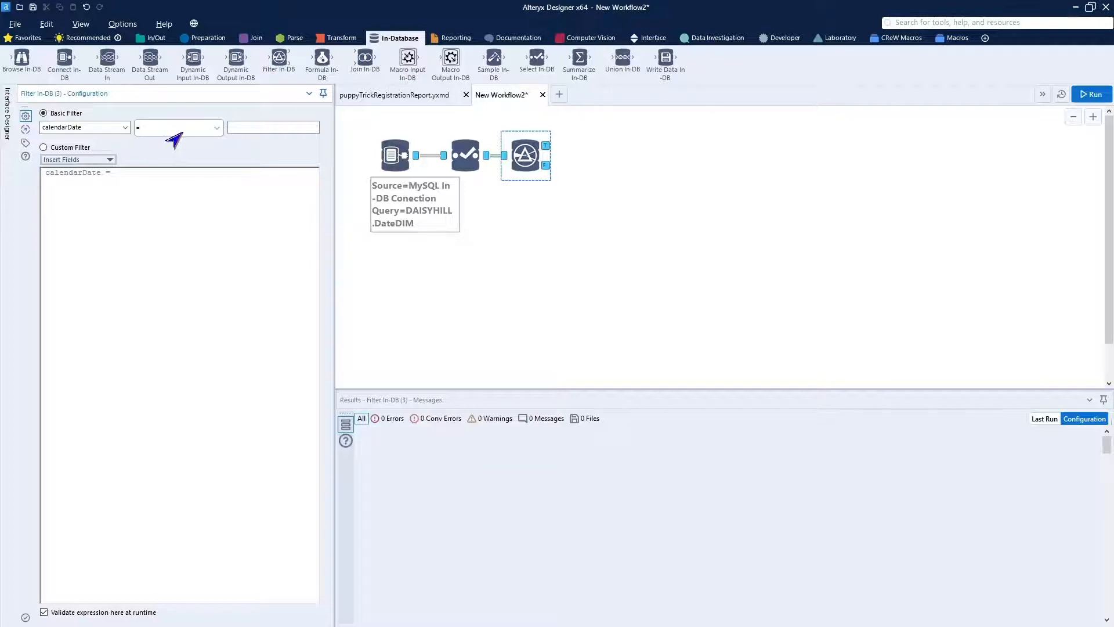
pyautogui.click(189, 131)
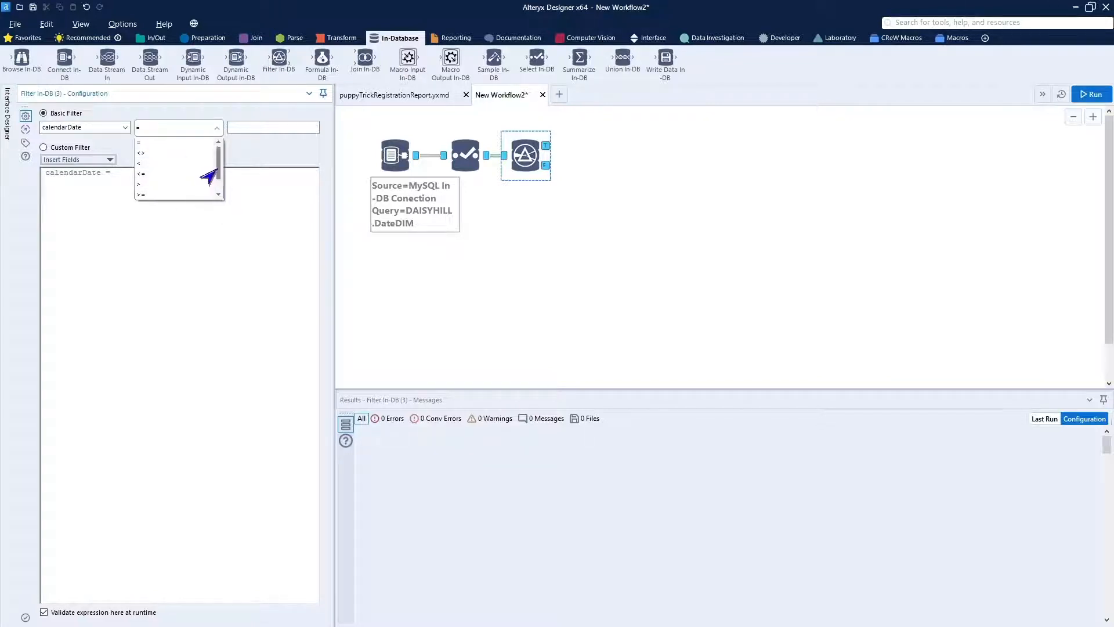
pyautogui.scroll(-1, 217, 195)
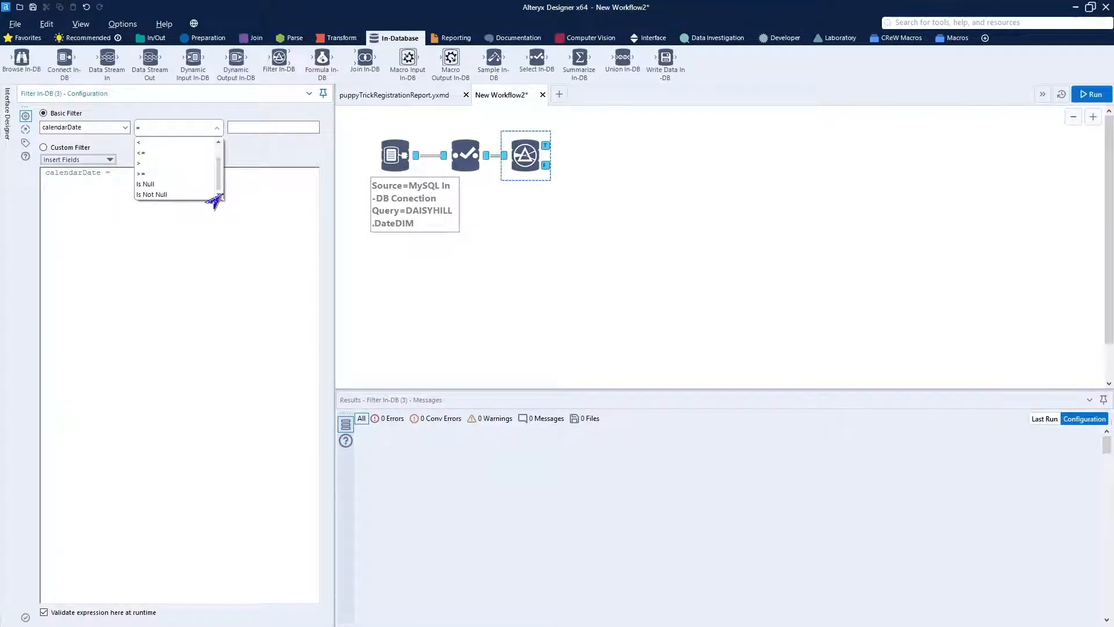
pyautogui.click(182, 238)
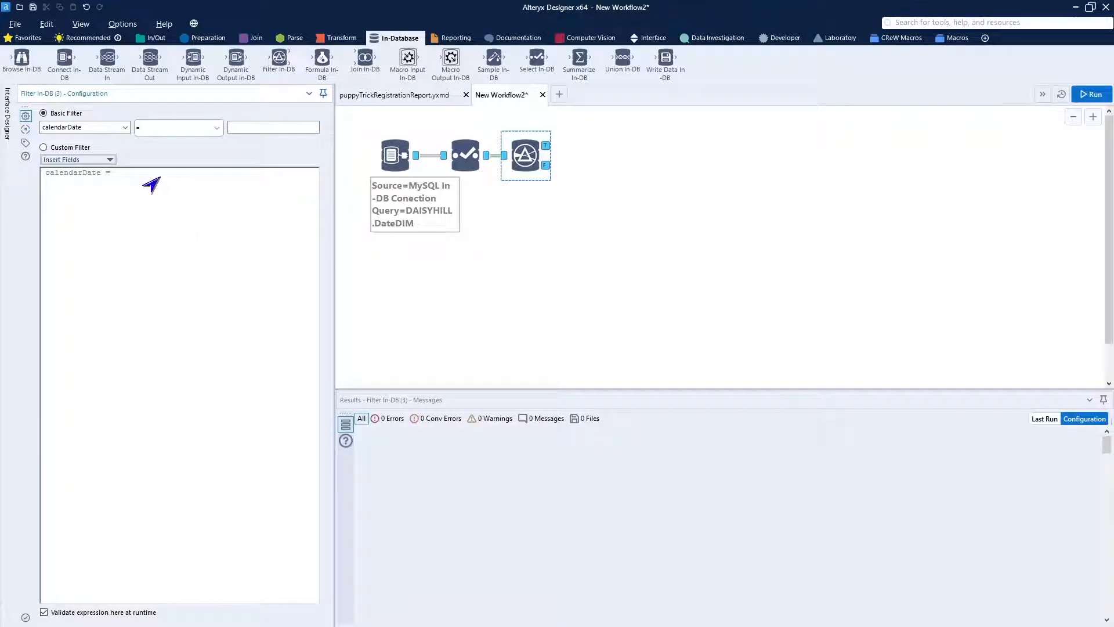
pyautogui.click(43, 148)
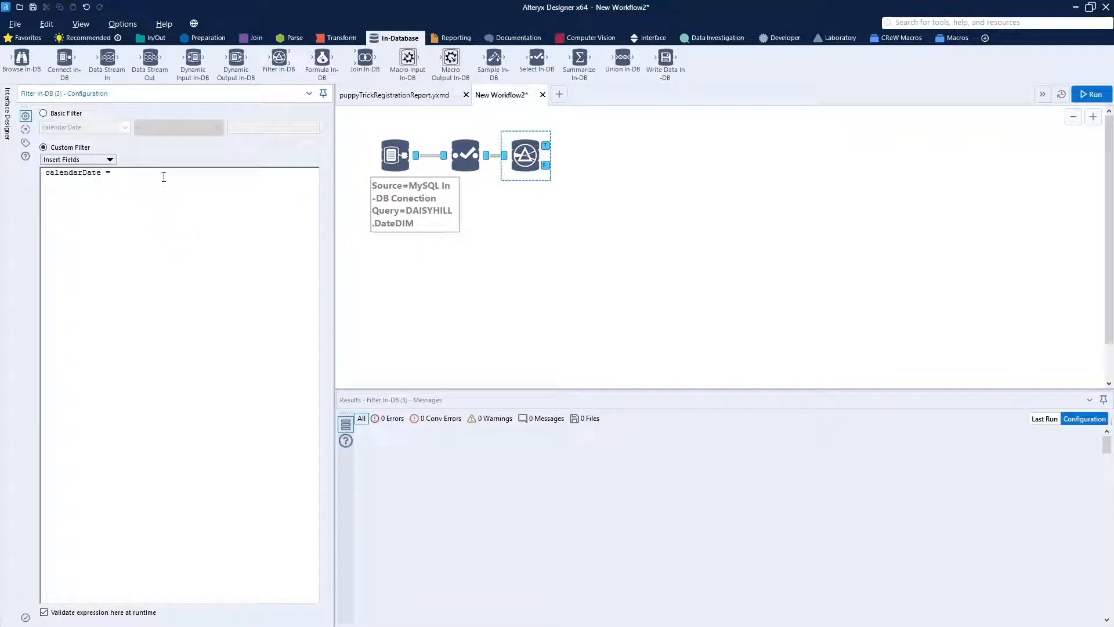
# - Complete the custom filter expression as calendarDate Between '2021-01-01' And '2021-03-31'
pyautogui.write('etween')
pyautogui.write(" '200")
pyautogui.write('22')
pyautogui.write('-01-01')
pyautogui.write("' And ")
pyautogui.write("'2021-03-")
pyautogui.write("31'")
pyautogui.moveTo(143, 169); pyautogui.dragTo(181, 176)
pyautogui.click(154, 196)
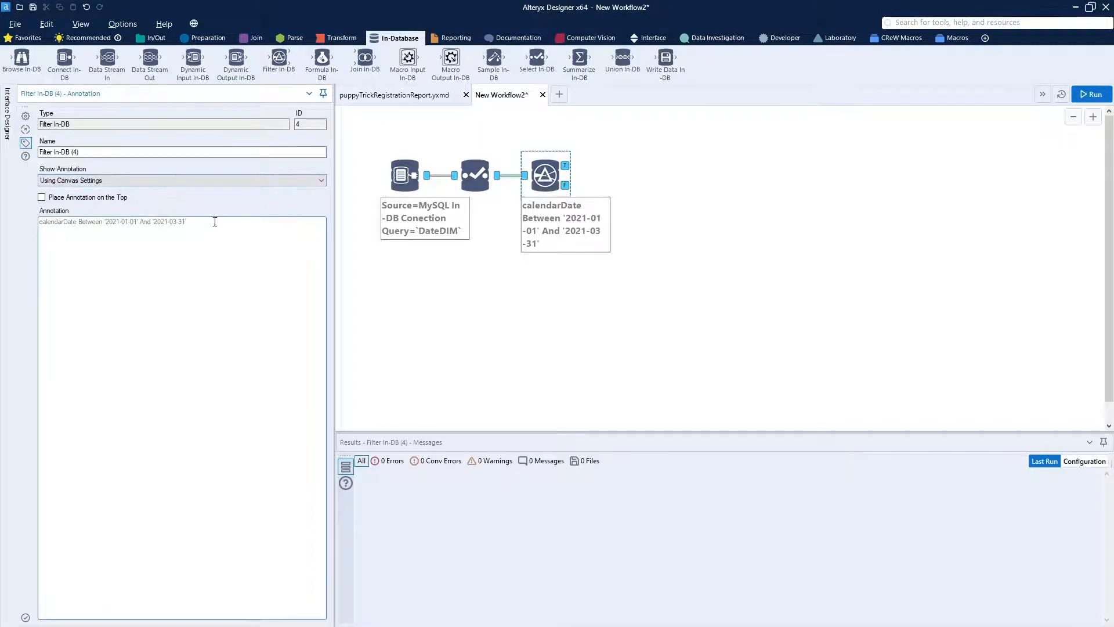
# - Replace the Filter In-DB tool's annotation text with Between
pyautogui.click(214, 222)
pyautogui.write('Between')
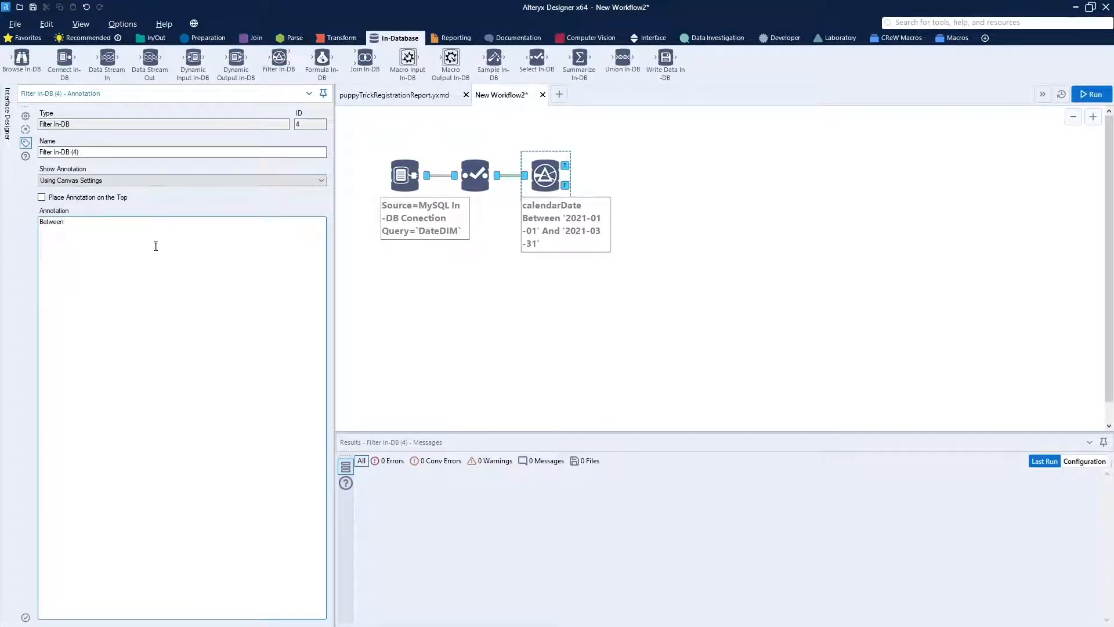
pyautogui.click(610, 273)
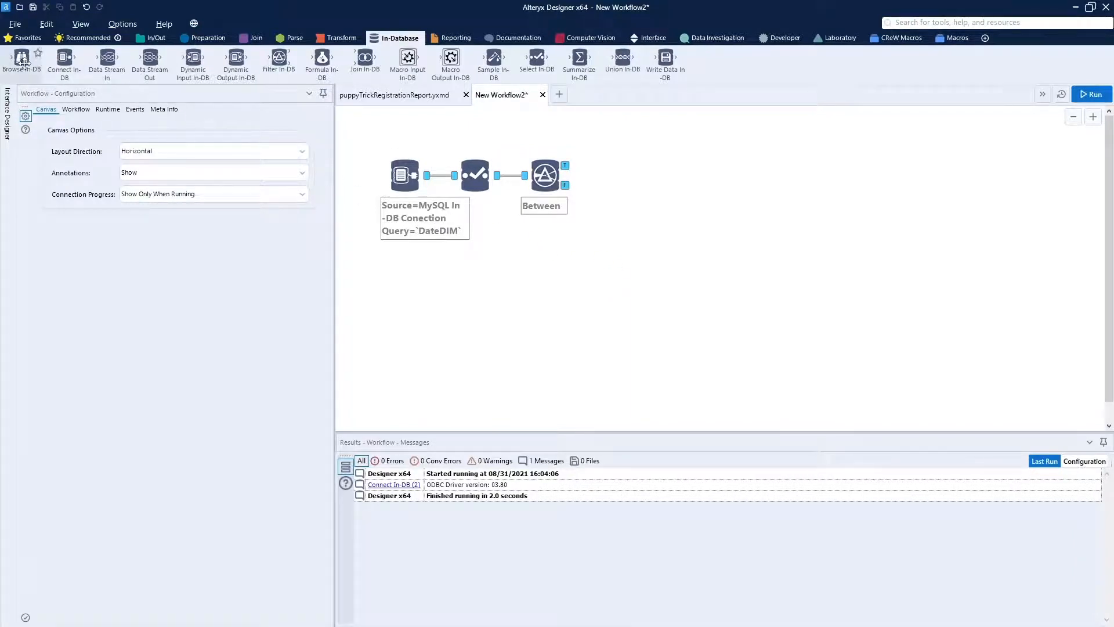
# - Preview the filter's True output by running the workflow with a Browse In-DB tool attached, and delete that tool
pyautogui.moveTo(22, 62); pyautogui.dragTo(630, 166)
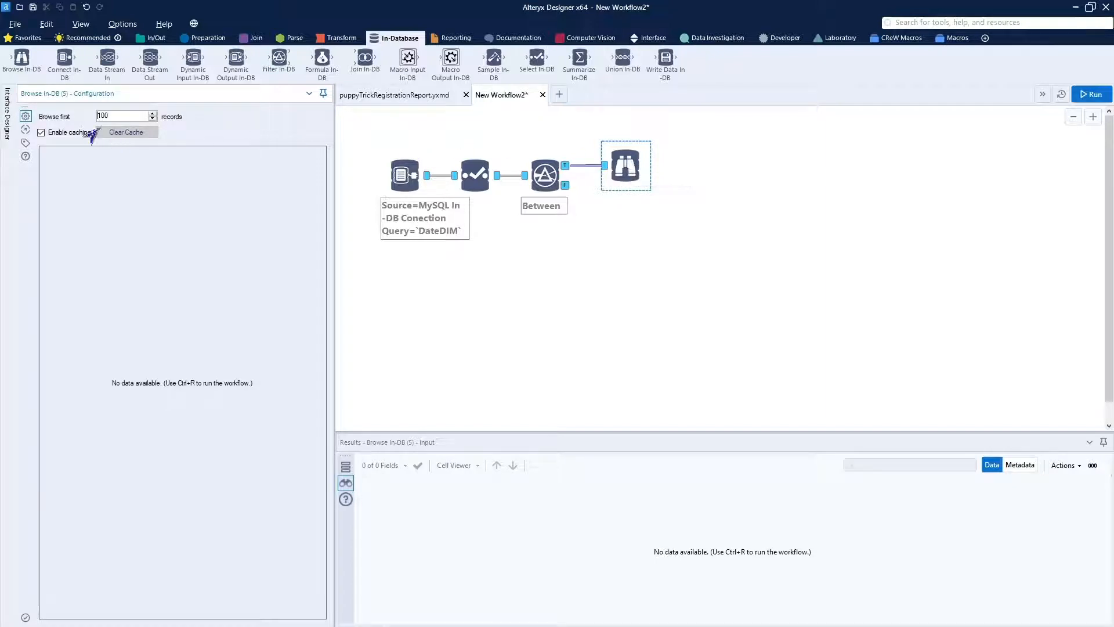
pyautogui.click(1091, 94)
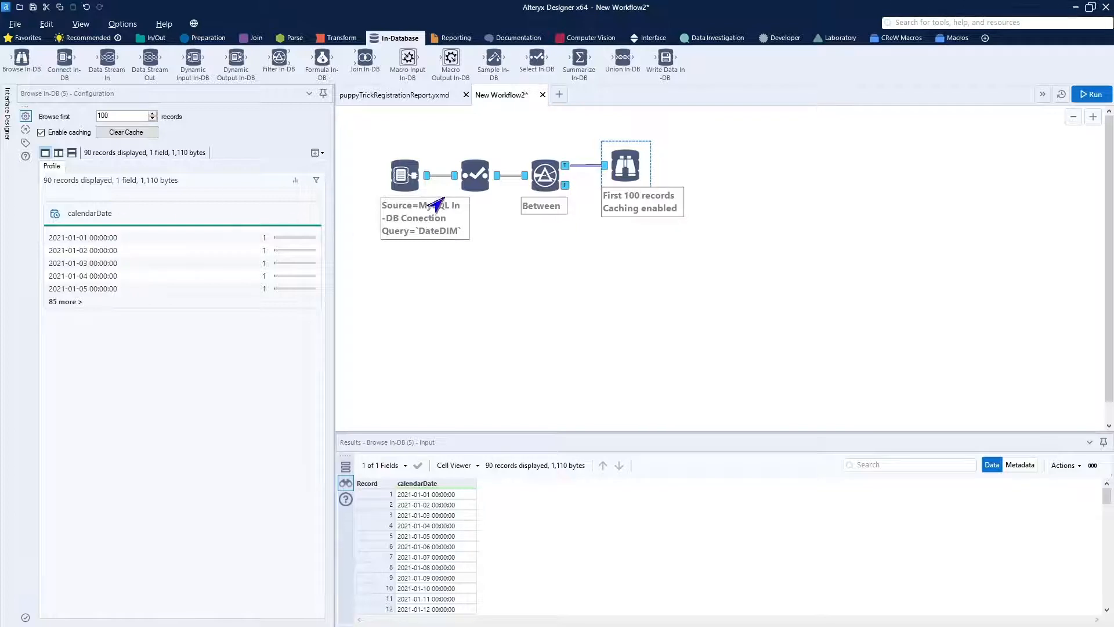
pyautogui.moveTo(586, 121); pyautogui.dragTo(686, 235)
pyautogui.press('Delete')
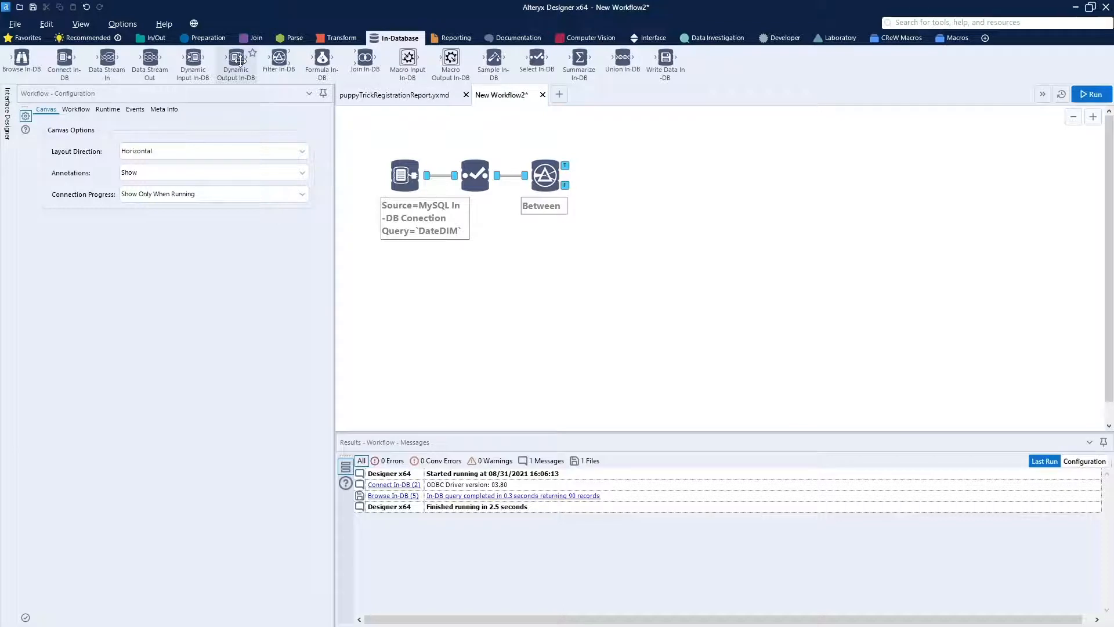
# - Attach a Dynamic Output In-DB tool that outputs only Query to the filter's True output, followed by a Browse tool
pyautogui.moveTo(240, 60); pyautogui.dragTo(617, 165)
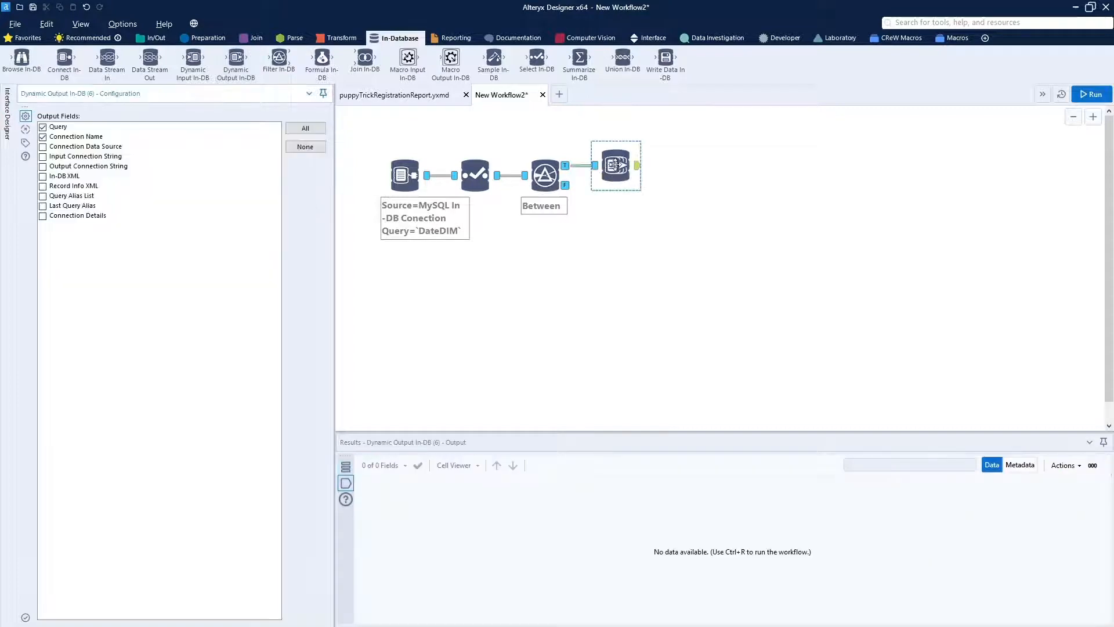
pyautogui.click(43, 137)
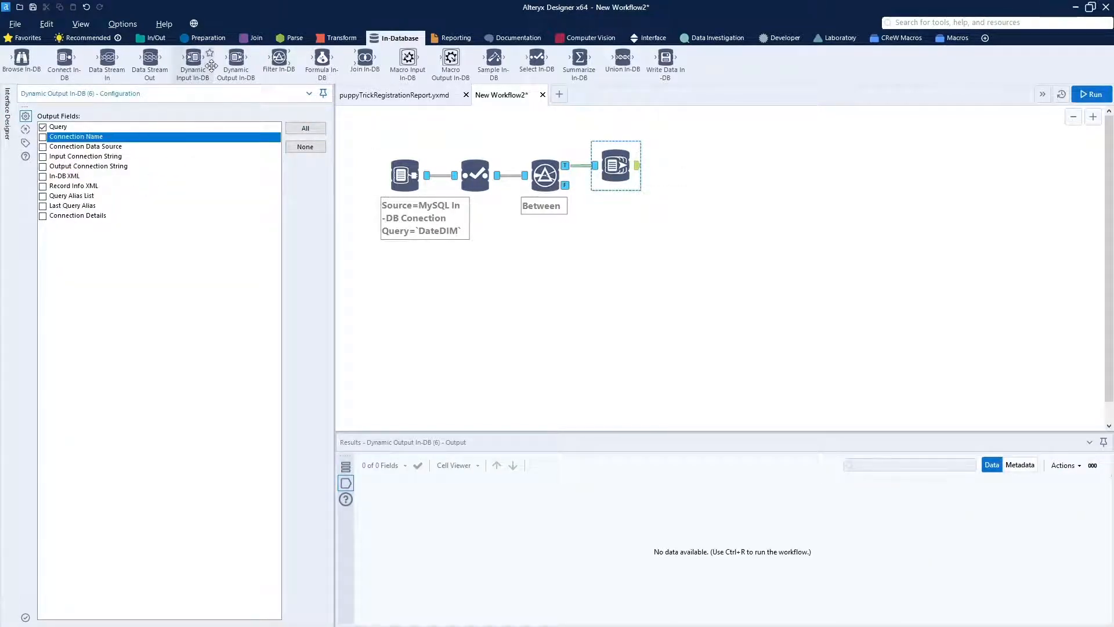
pyautogui.click(154, 37)
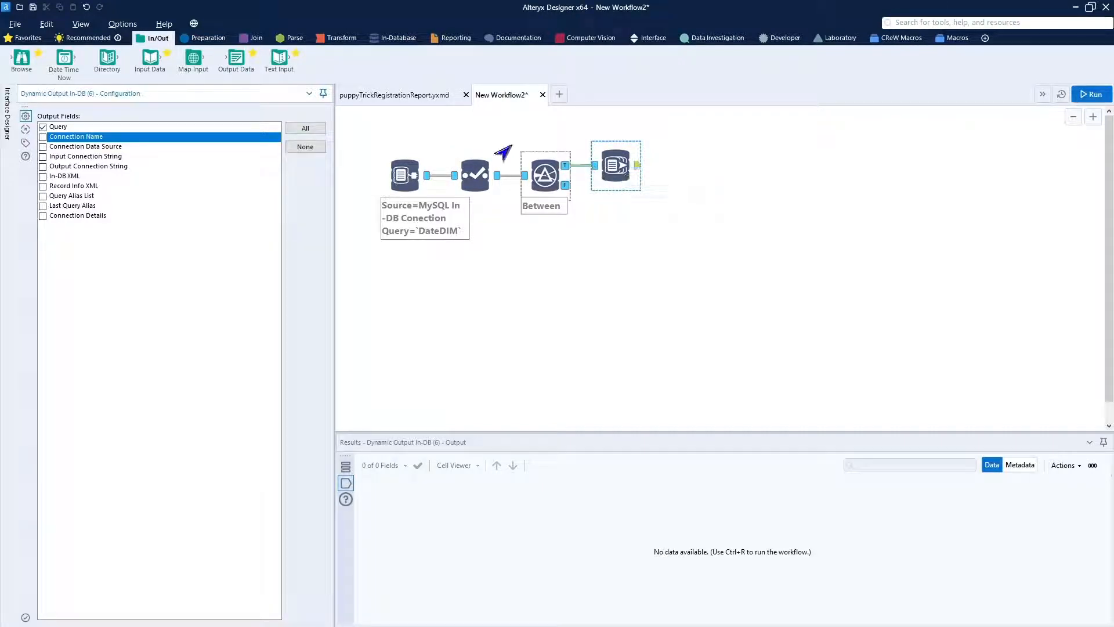
pyautogui.moveTo(25, 53); pyautogui.dragTo(680, 166)
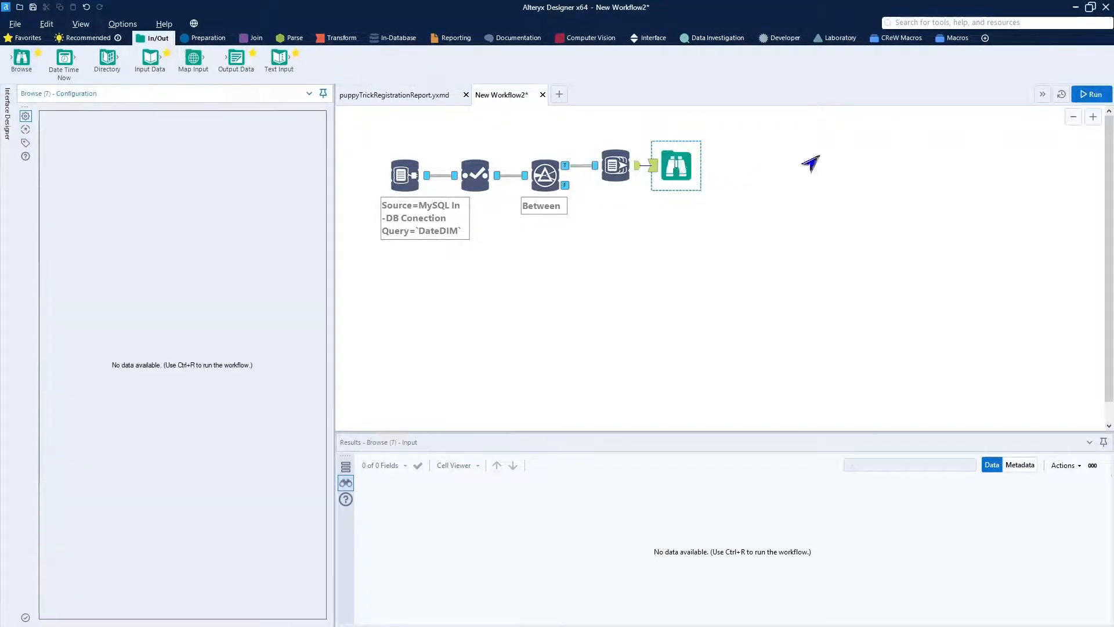
# - Run the workflow and widen the Query column in the results to read the full generated SQL
pyautogui.click(1089, 94)
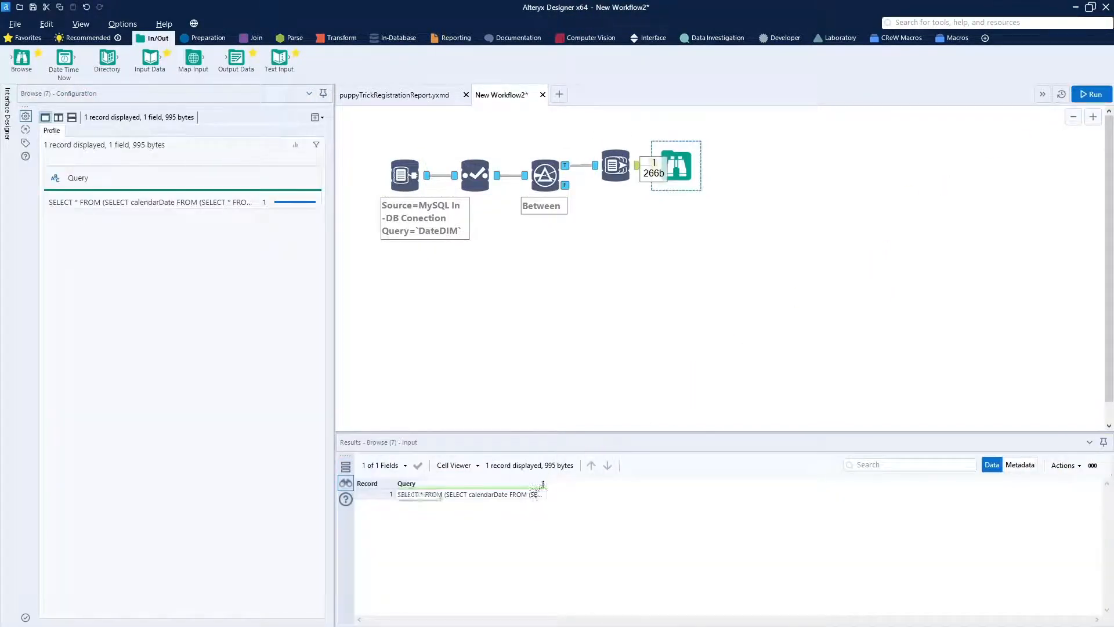
pyautogui.moveTo(546, 486); pyautogui.dragTo(837, 487)
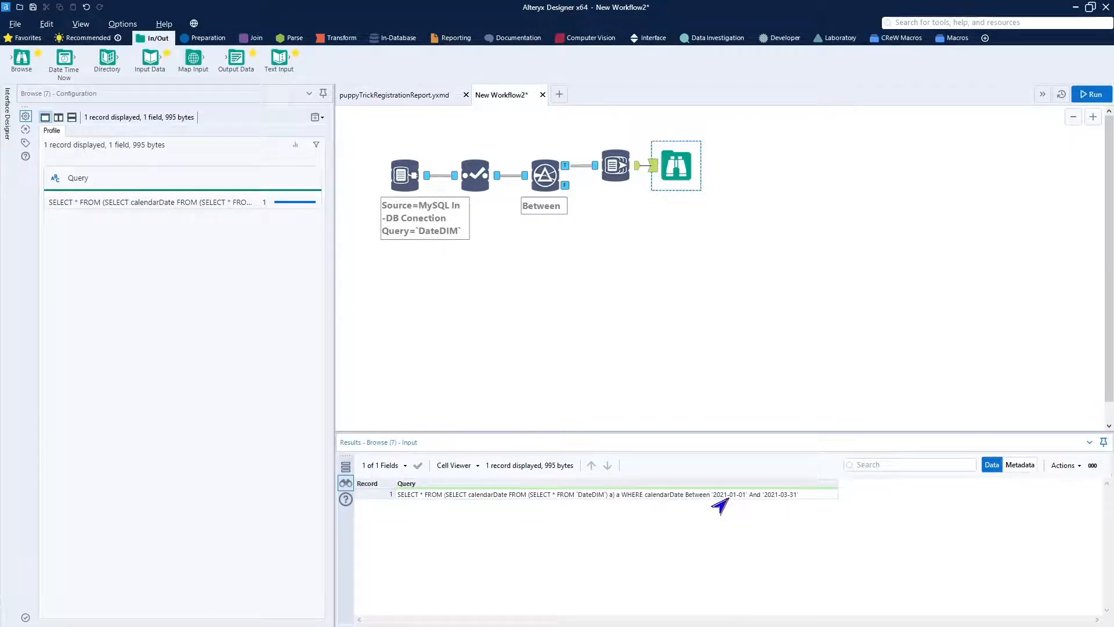
pyautogui.click(723, 497)
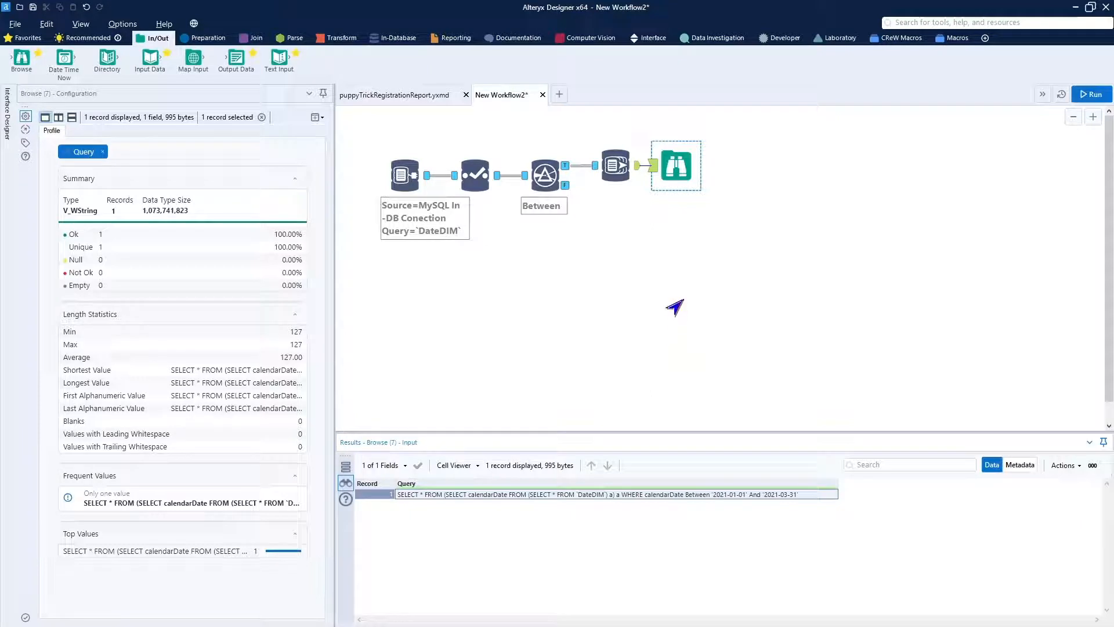
# - Move the Dynamic Output In-DB and Browse tools together slightly higher on the canvas
pyautogui.click(673, 167)
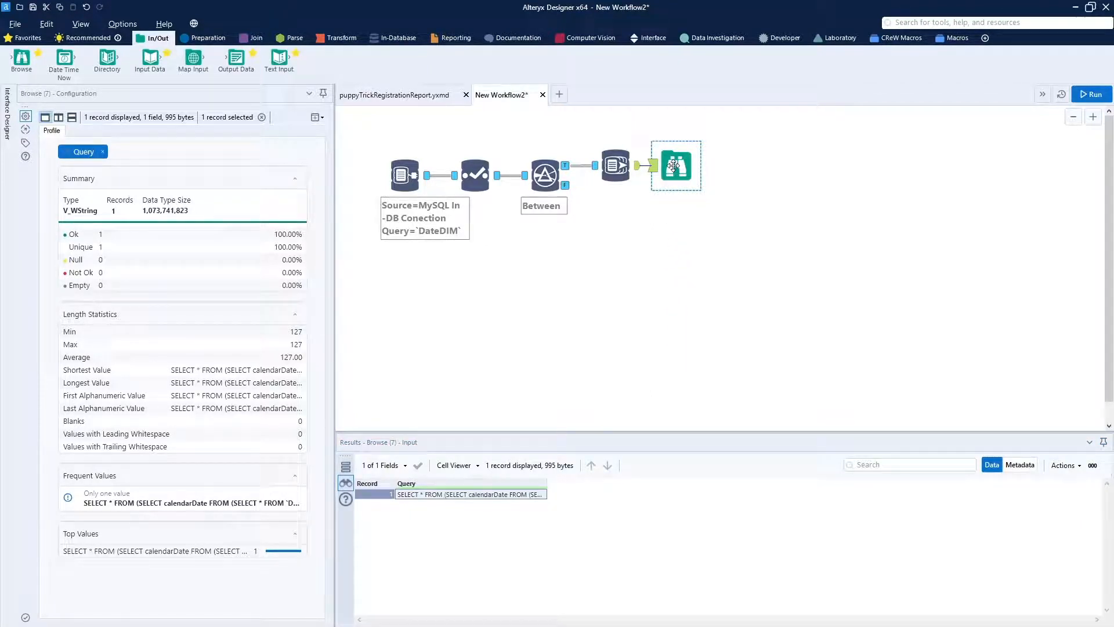
pyautogui.keyDown('ctrl'); pyautogui.click(616, 157); pyautogui.keyUp('ctrl')
pyautogui.moveTo(578, 118); pyautogui.dragTo(676, 139)
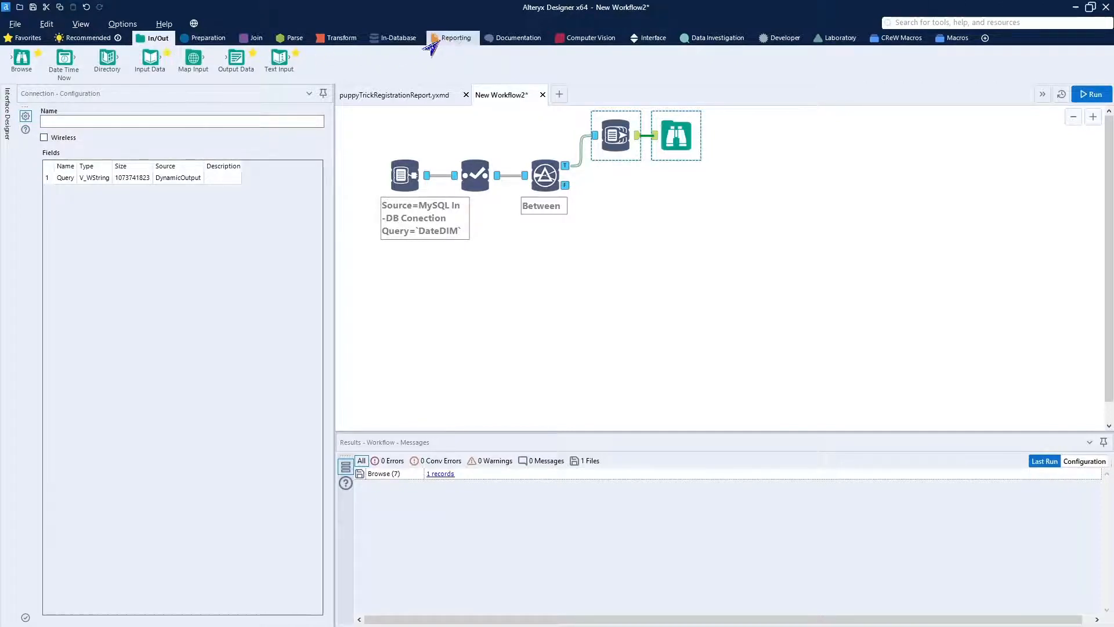
# - Place a second Connect In-DB tool below the filter, reading PuppyTrickRegistrationFct through MySQL In-DB Conection
pyautogui.click(382, 39)
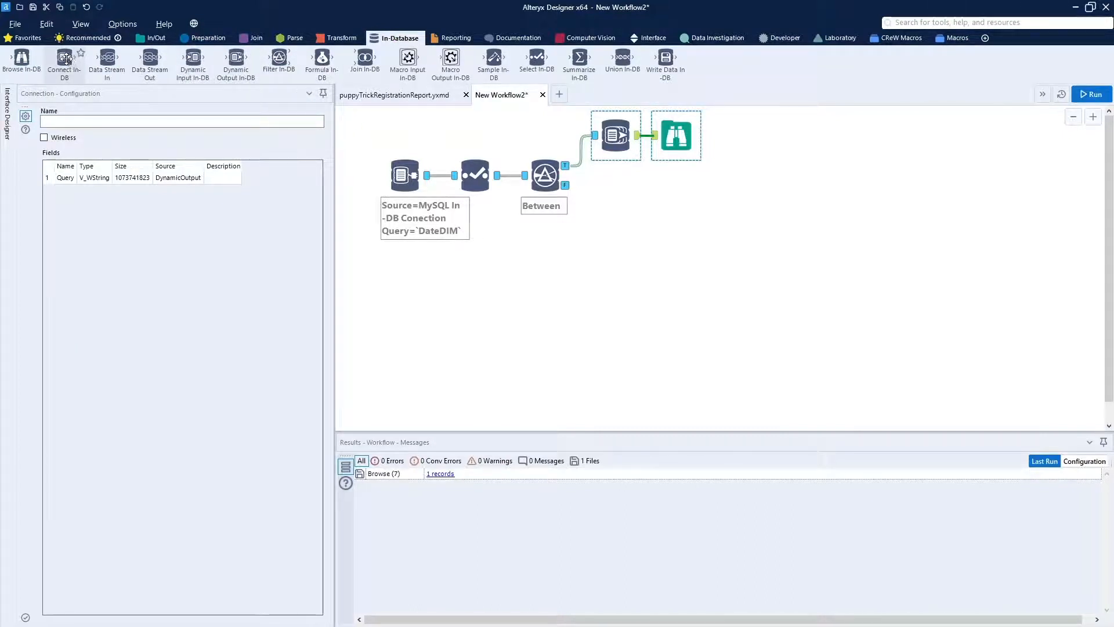
pyautogui.moveTo(64, 58); pyautogui.dragTo(546, 249)
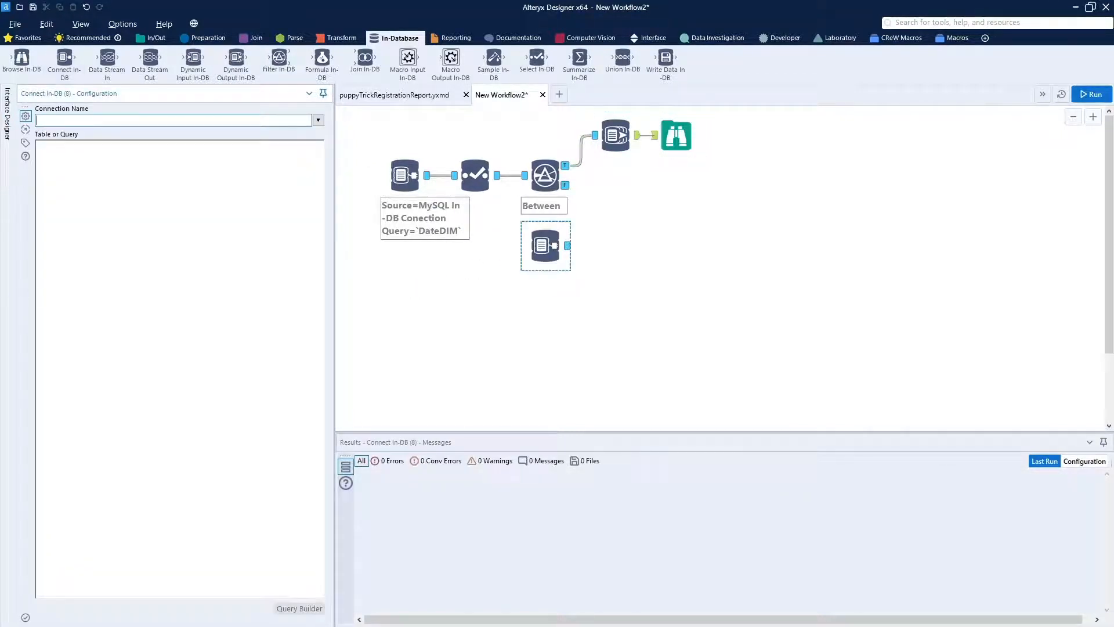
pyautogui.click(318, 120)
pyautogui.click(184, 168)
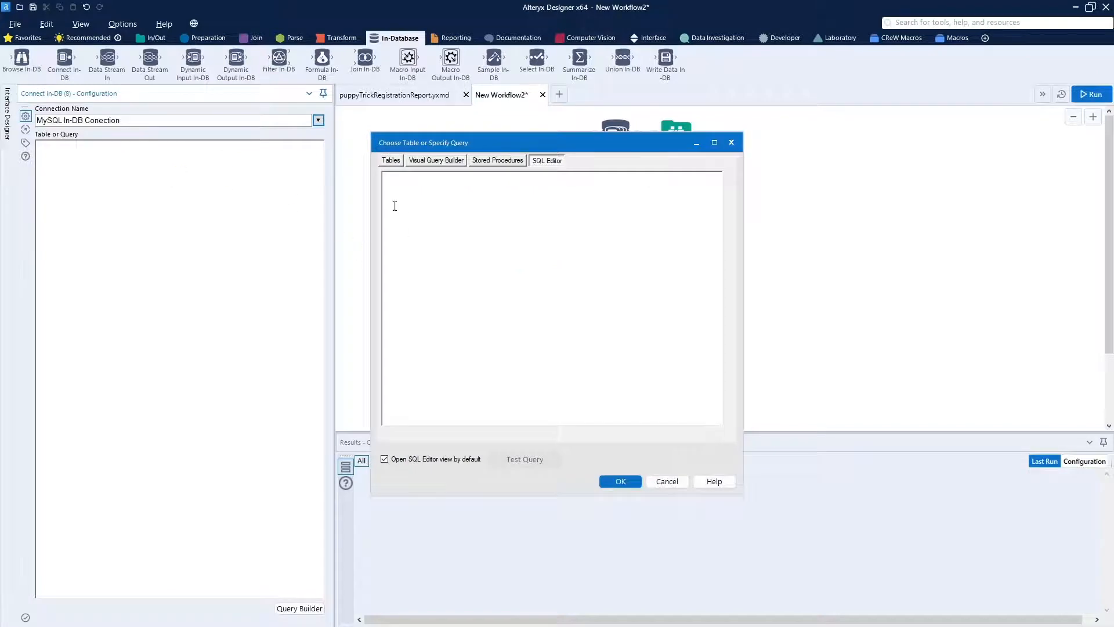
pyautogui.click(391, 161)
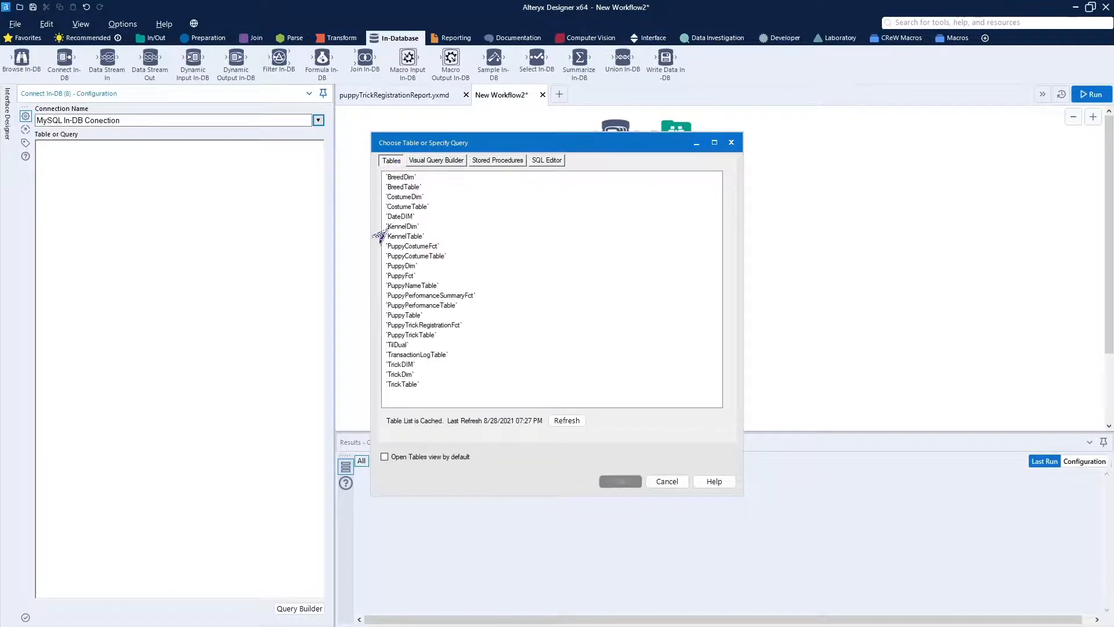
pyautogui.click(409, 325)
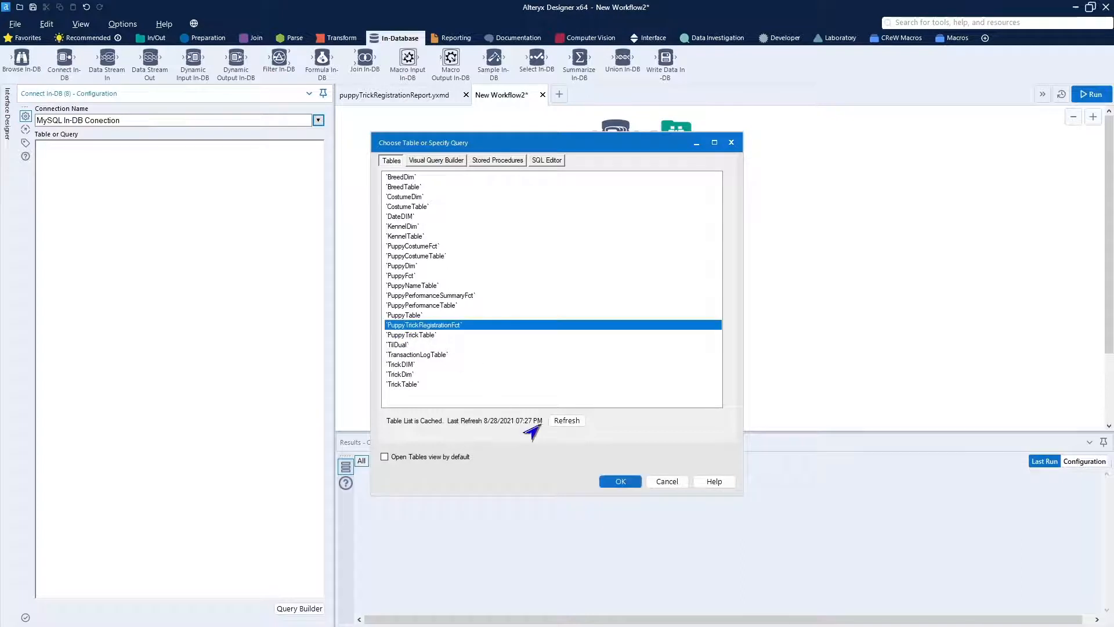
pyautogui.click(619, 486)
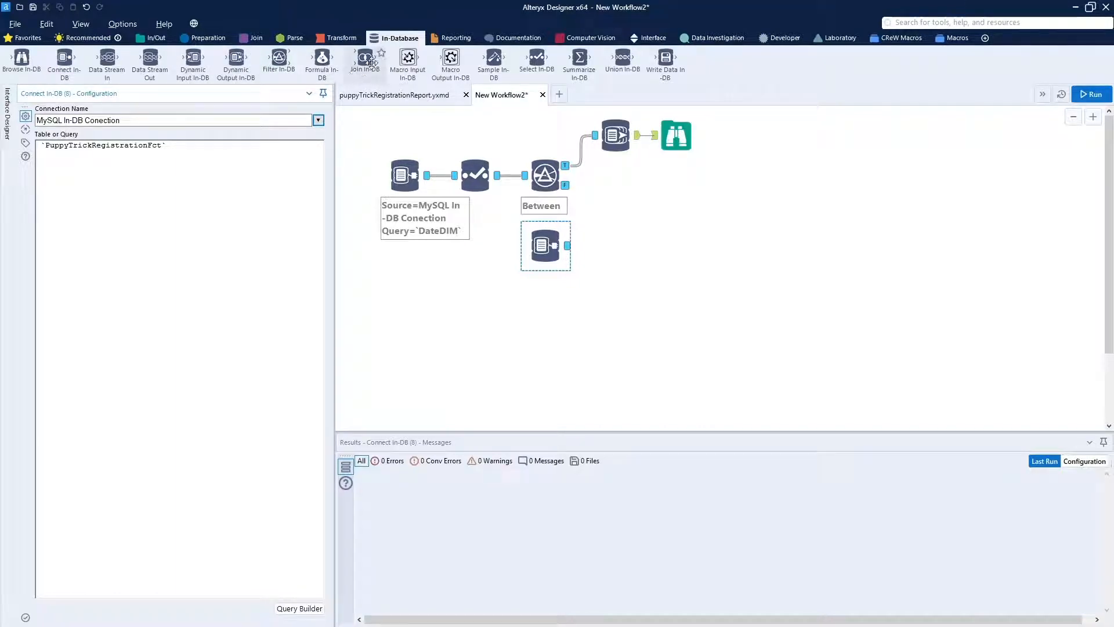
# - Add a Left Outer Join In-DB between the filter's False output and PuppyTrickRegistrationFct, matching calendarDate to registrationDate
pyautogui.moveTo(372, 62); pyautogui.dragTo(627, 212)
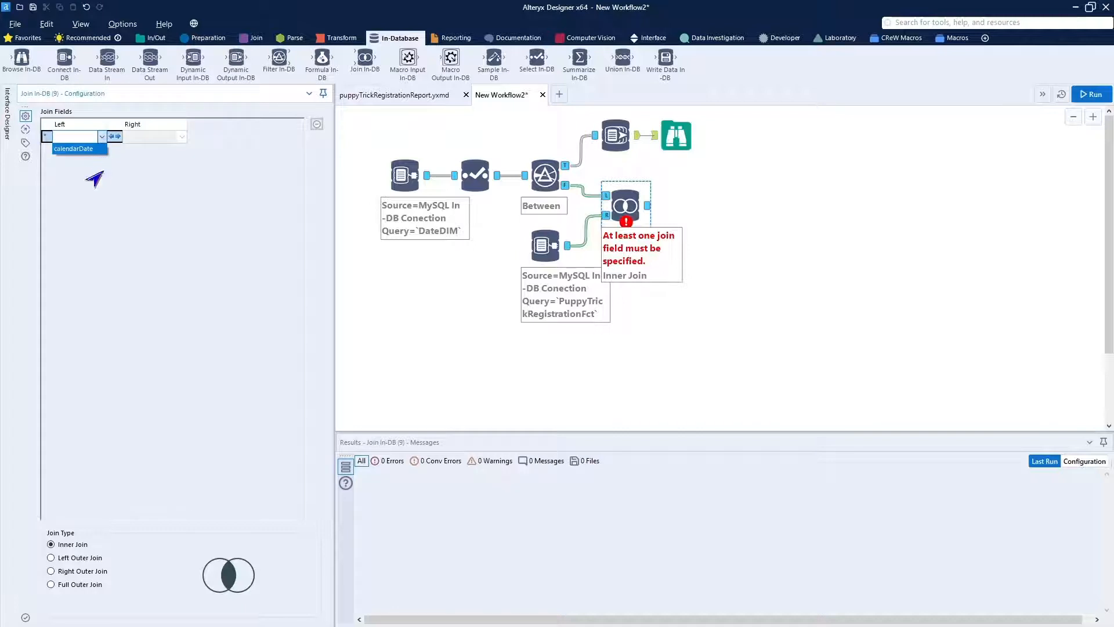
pyautogui.click(80, 149)
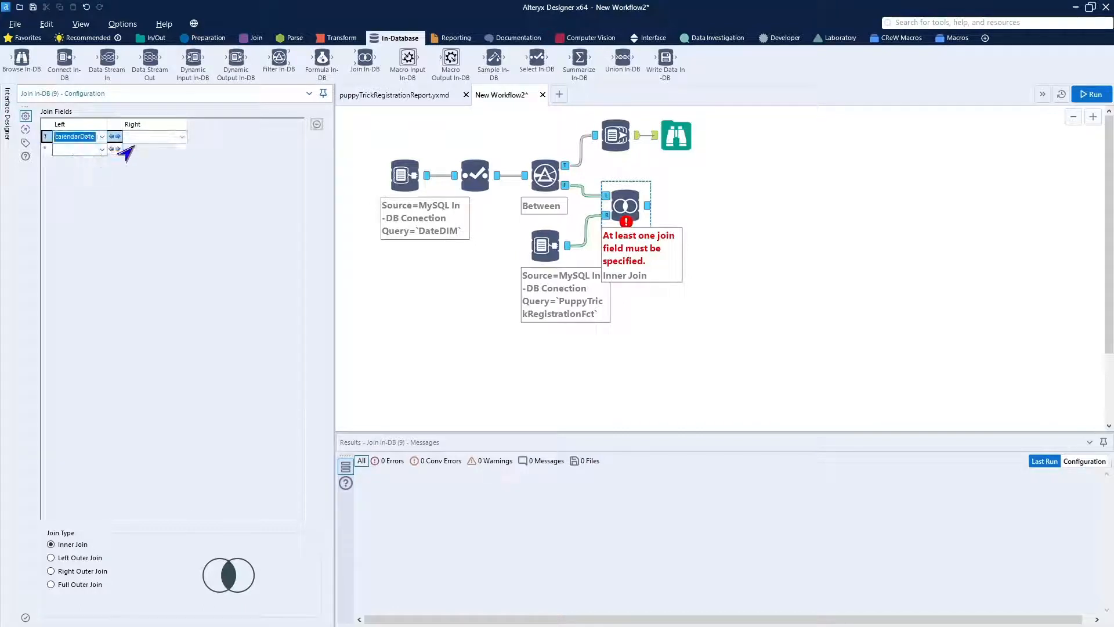
pyautogui.click(168, 137)
pyautogui.click(177, 138)
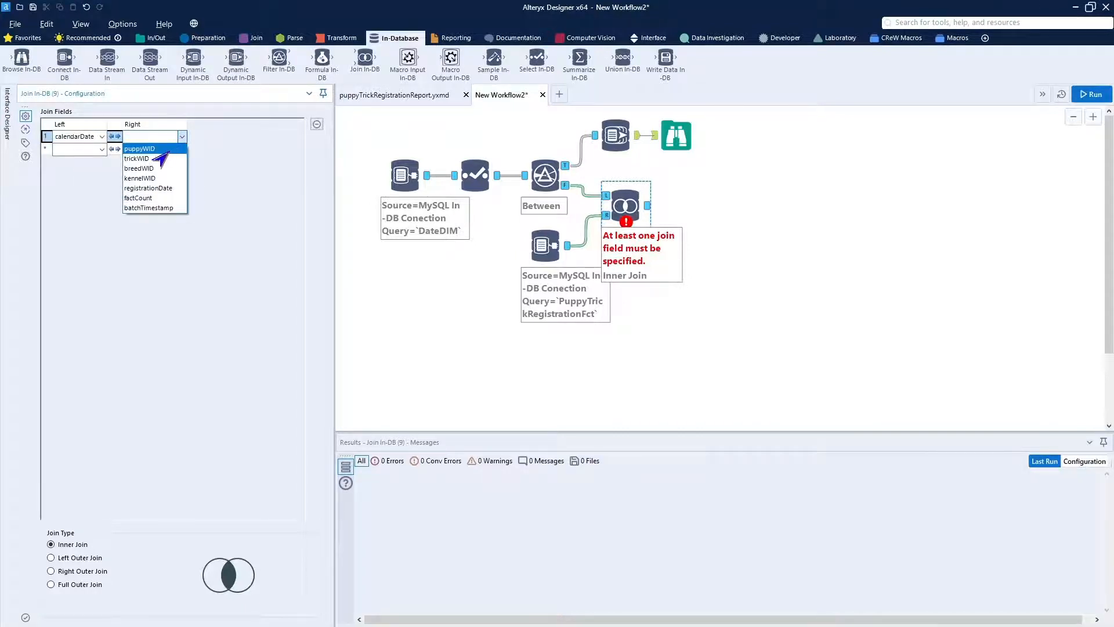
pyautogui.click(152, 189)
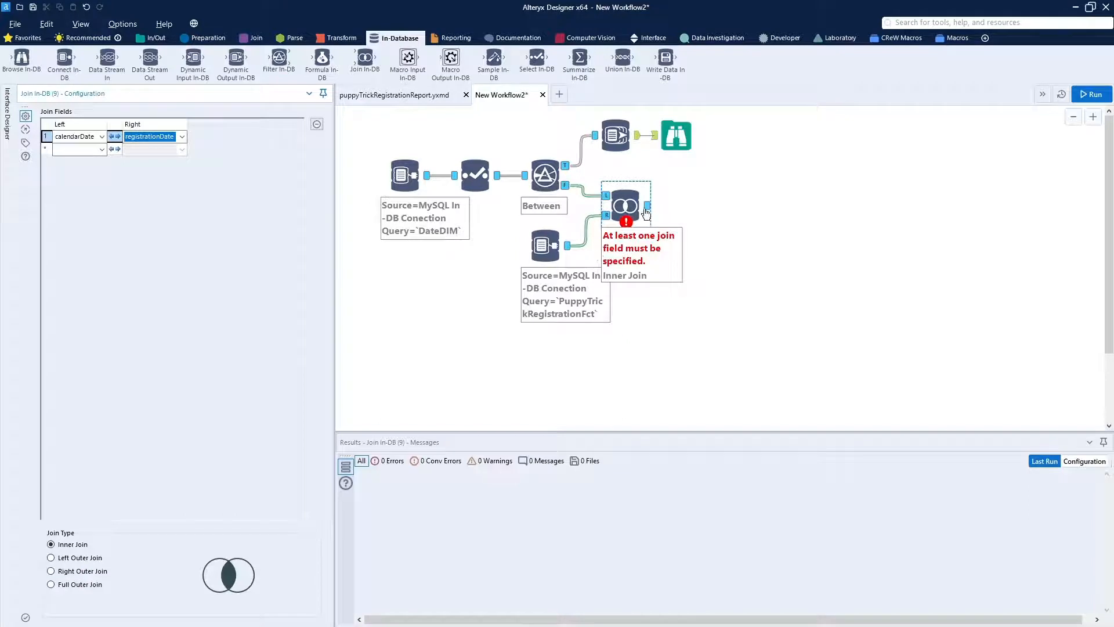
pyautogui.click(51, 558)
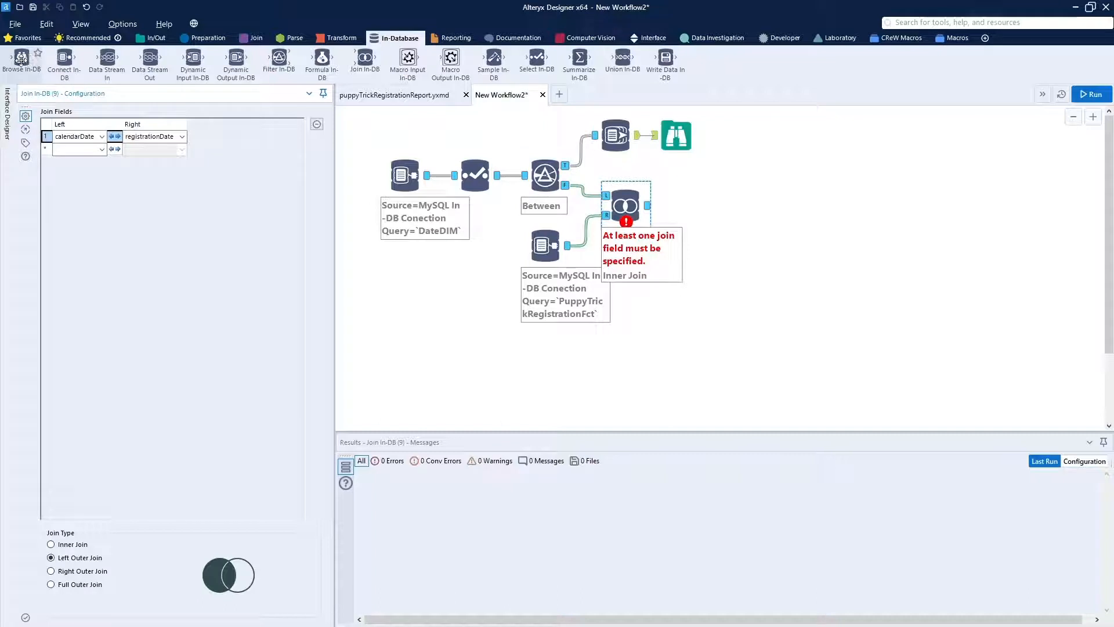
# - Connect a Browse In-DB tool for the first 100 records to the join output and run the workflow
pyautogui.moveTo(21, 58); pyautogui.dragTo(697, 207)
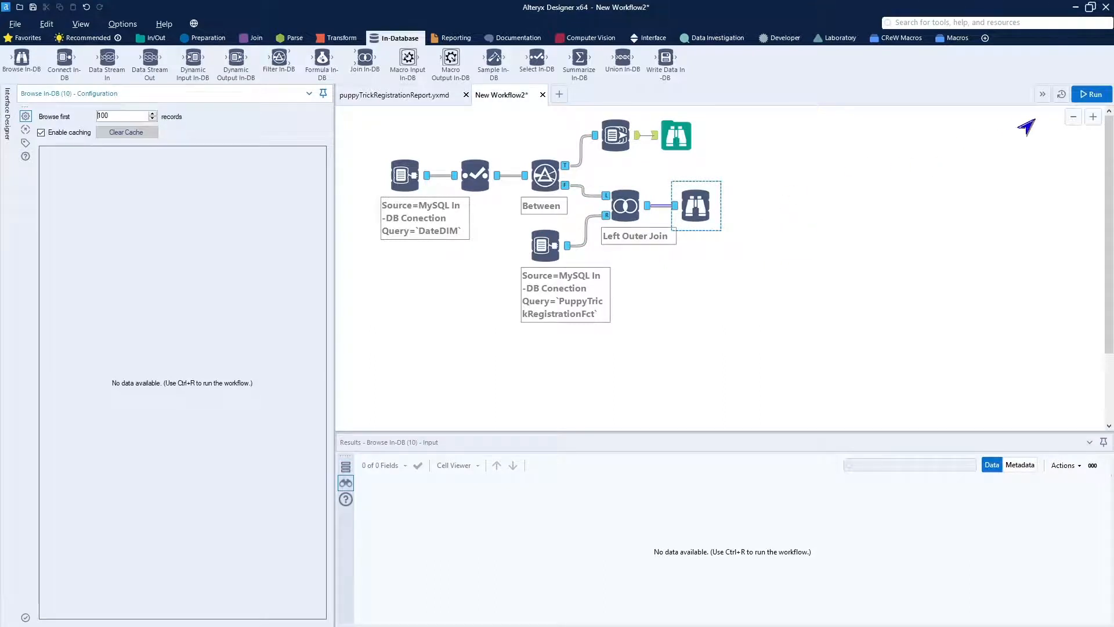
pyautogui.click(1089, 94)
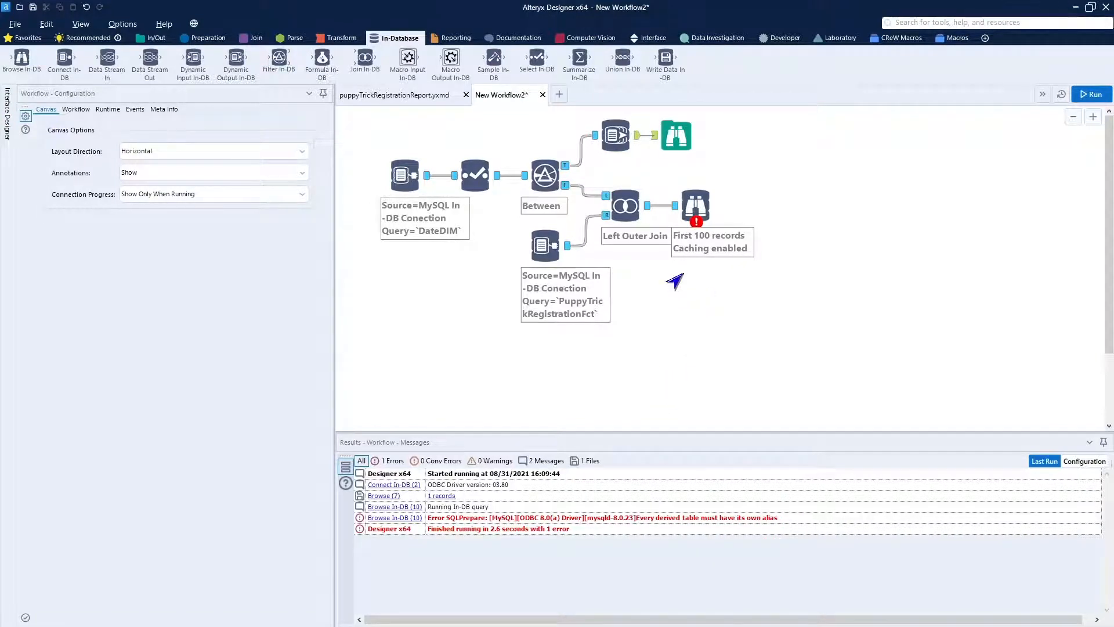
# - Detach the Dynamic Output In-DB and Browse pair from the filter, move it below the join, and connect it to the join output
pyautogui.click(585, 148)
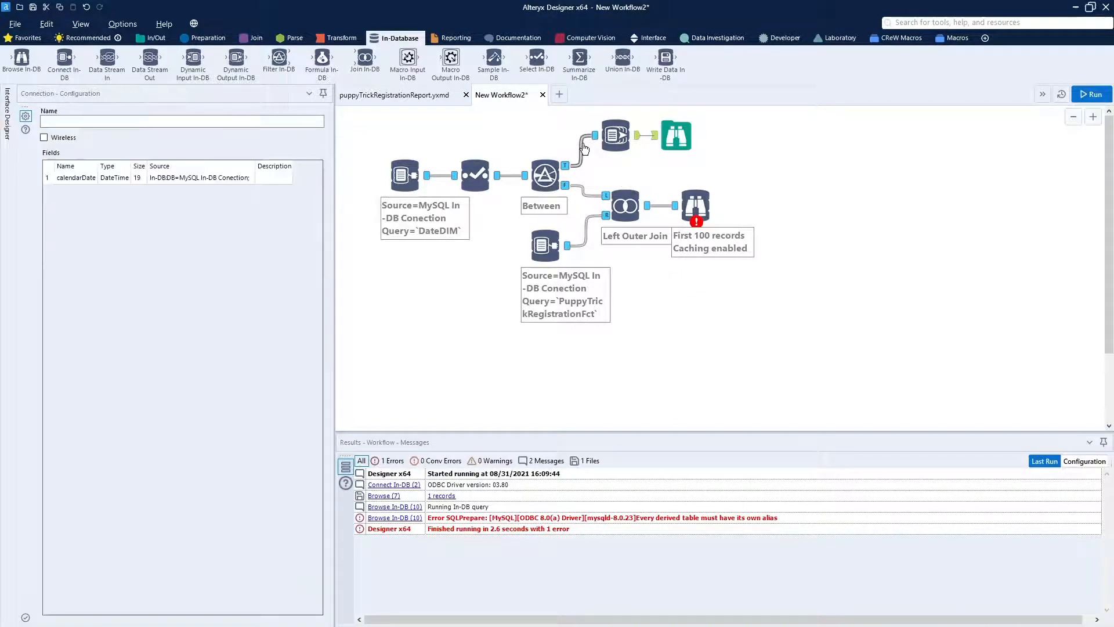
pyautogui.click(584, 113)
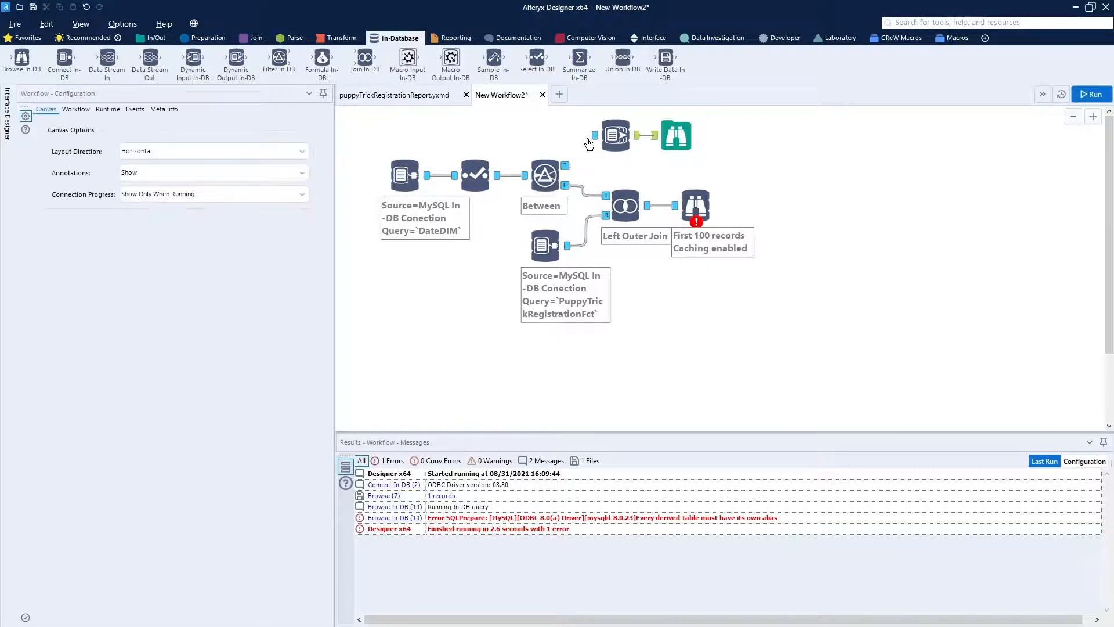
pyautogui.moveTo(583, 112); pyautogui.dragTo(759, 309)
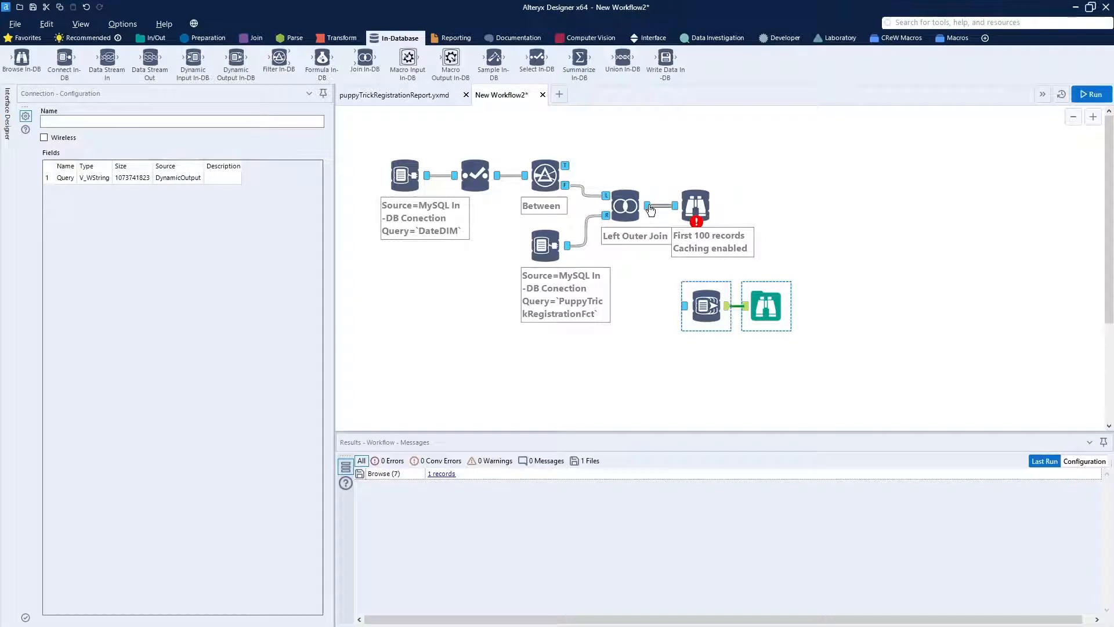
pyautogui.moveTo(647, 205); pyautogui.dragTo(685, 311)
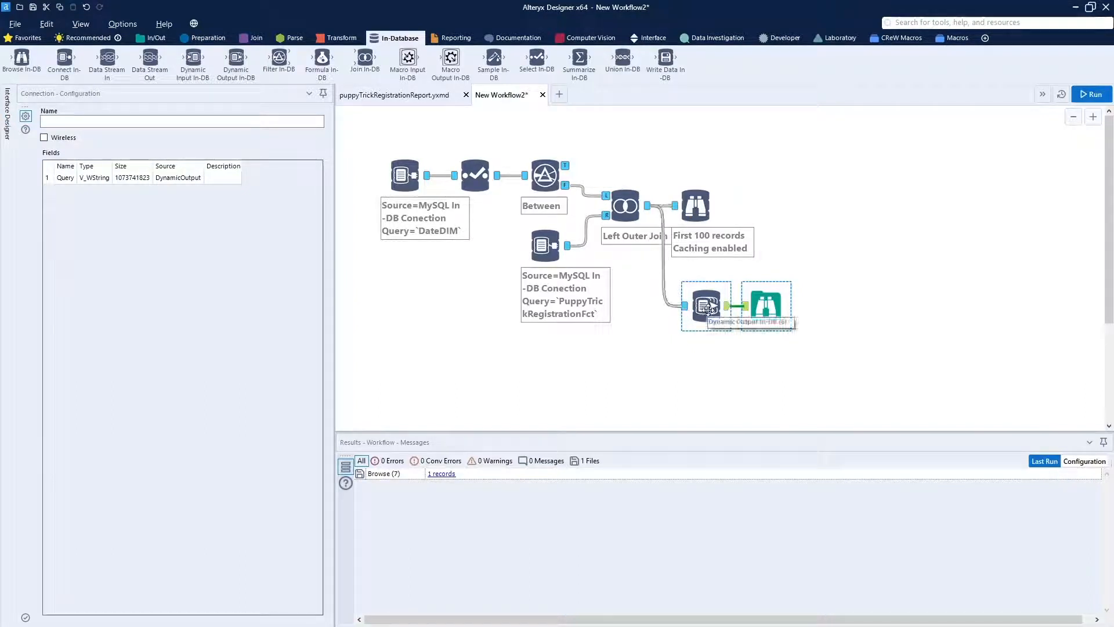
# - Run the workflow and widen the Query column in the Browse results to read the join's generated SQL
pyautogui.click(1089, 96)
pyautogui.click(695, 201)
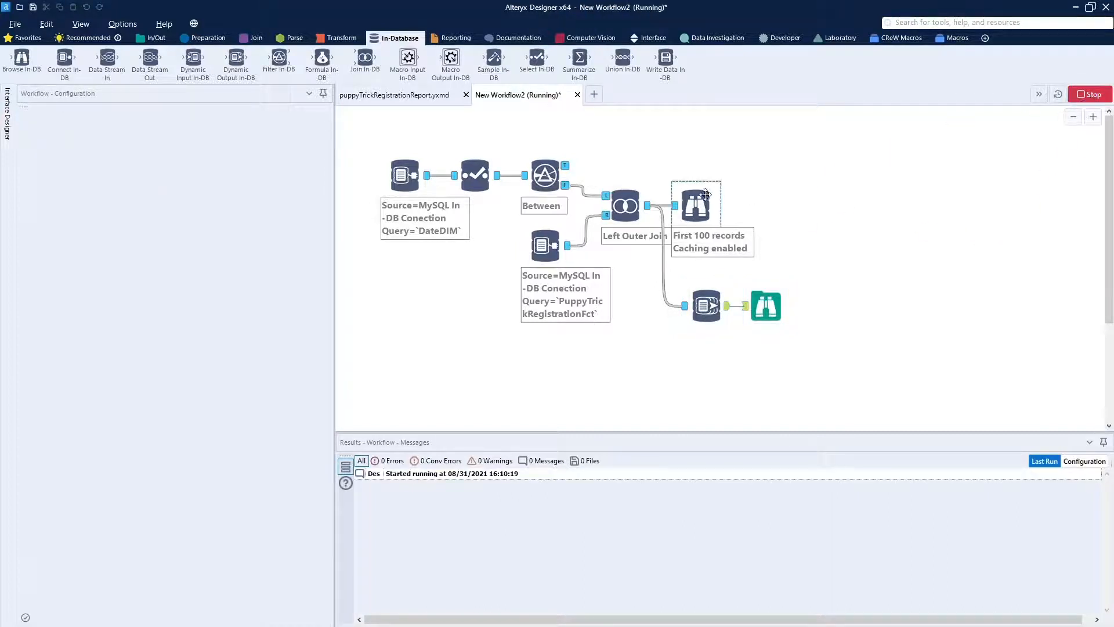
pyautogui.click(701, 302)
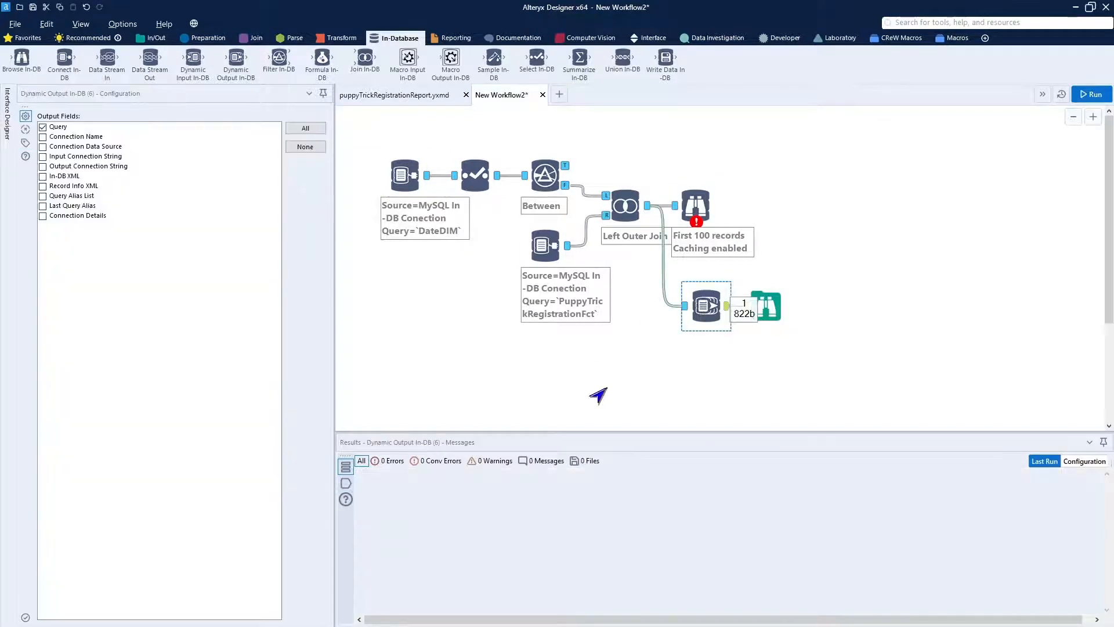
pyautogui.click(766, 306)
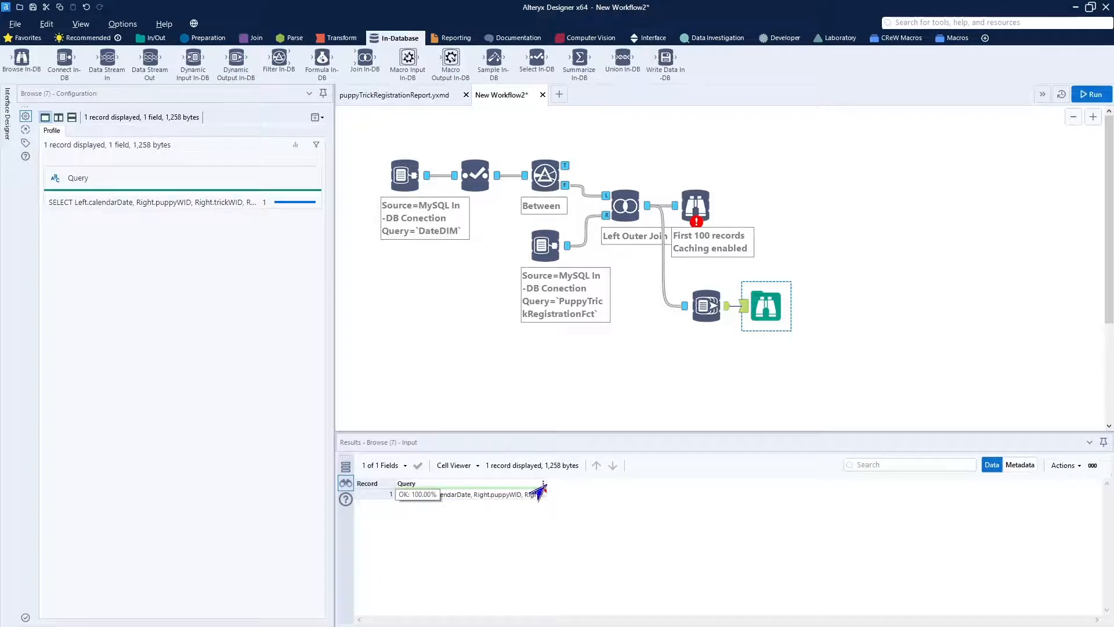
pyautogui.moveTo(546, 484); pyautogui.dragTo(788, 488)
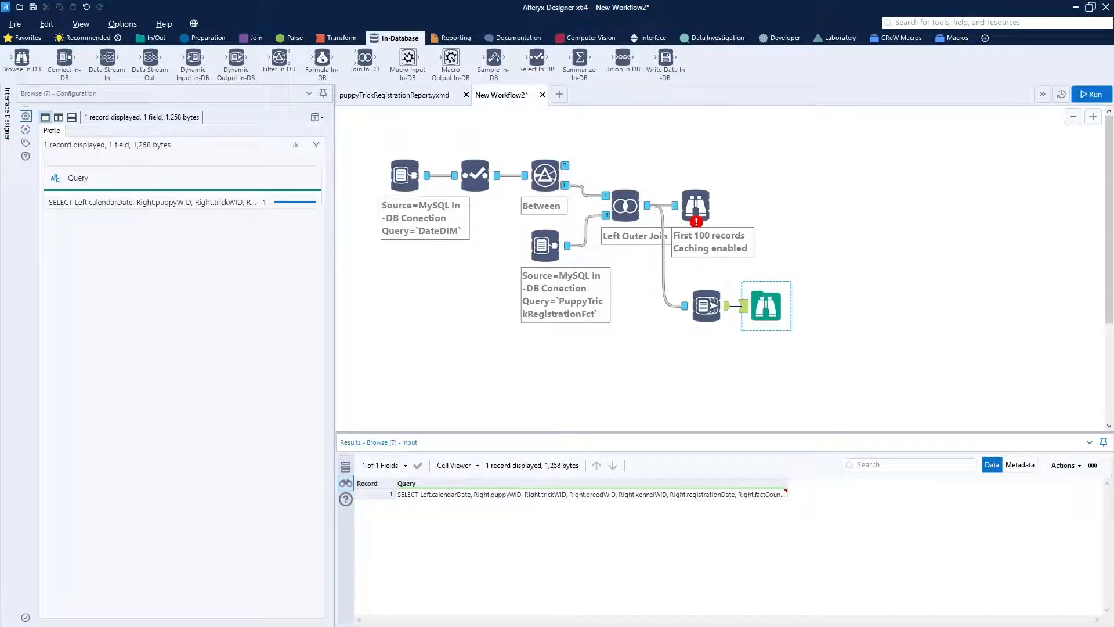
# - Replace the Browse after Dynamic Output In-DB with an Output Data tool writing C:\2mutchAlien\daisyHill\it.csv, and run the workflow
pyautogui.click(769, 311)
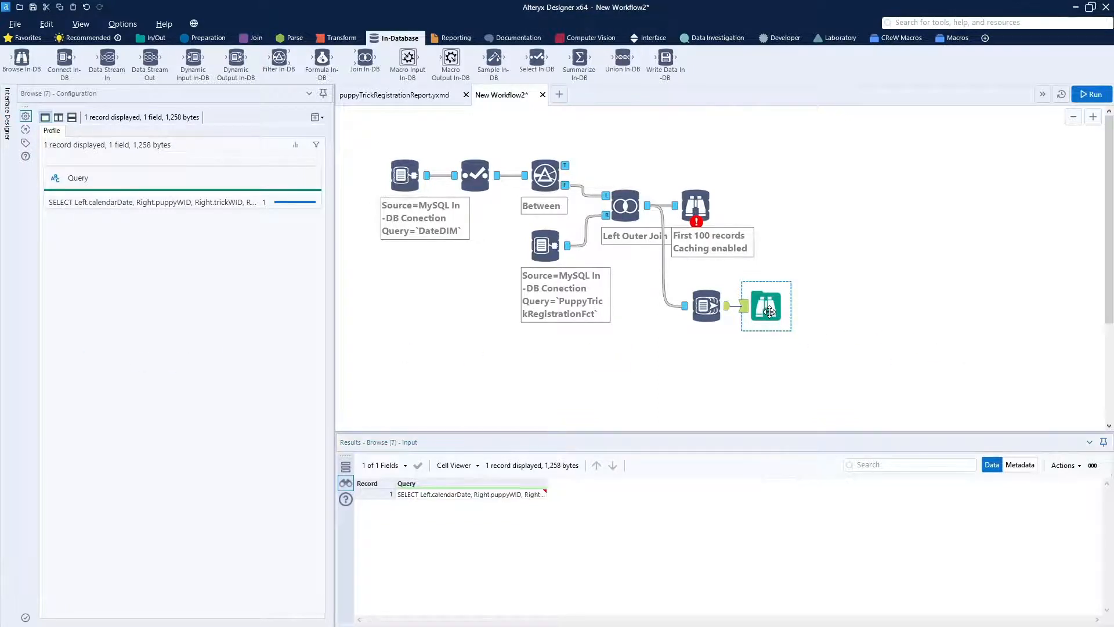
pyautogui.press('Delete')
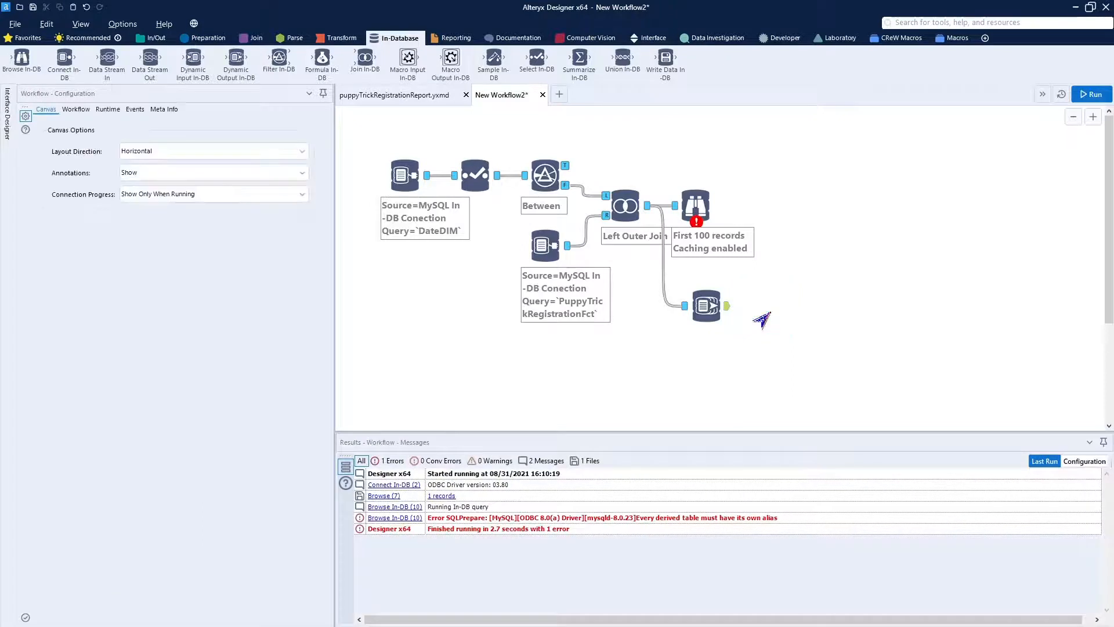
pyautogui.click(763, 317)
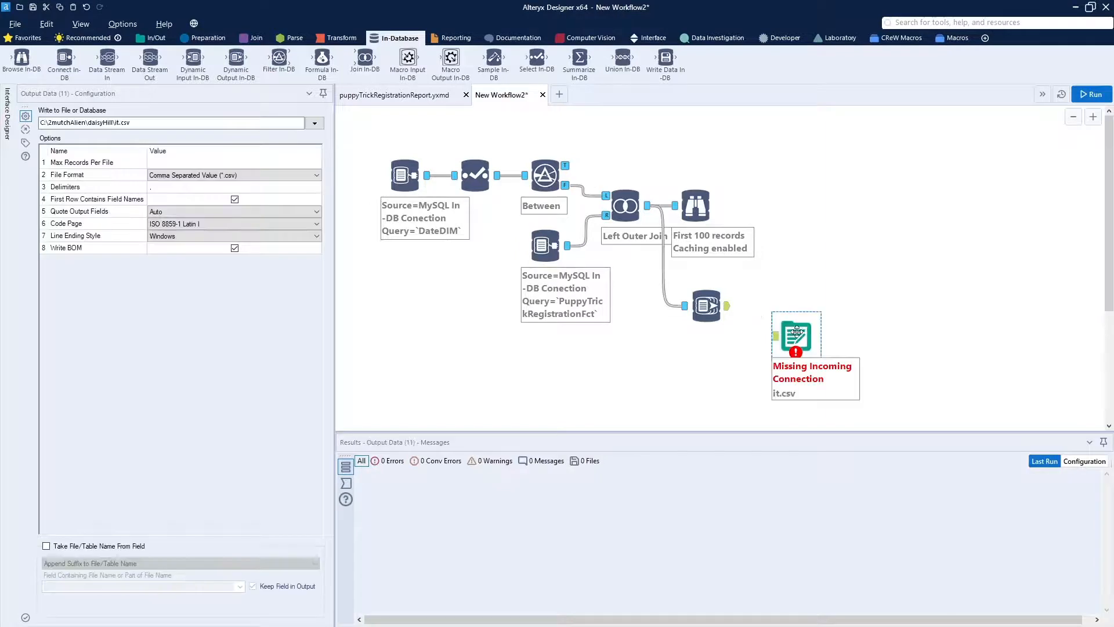
pyautogui.moveTo(798, 335); pyautogui.dragTo(770, 304)
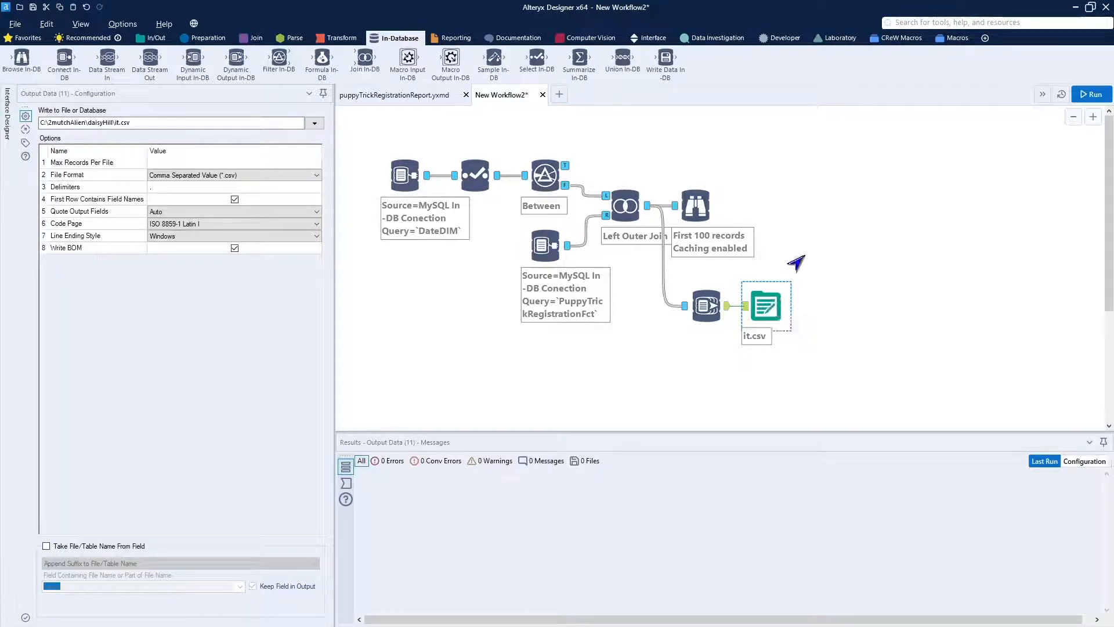
pyautogui.click(1089, 96)
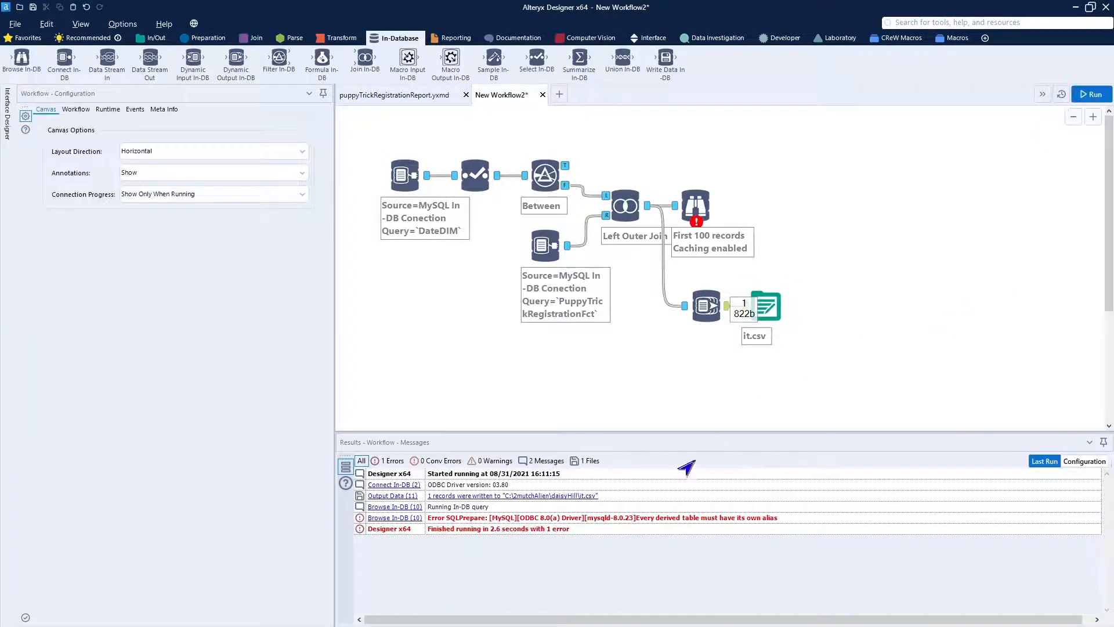
# - Open the written it.csv file in Excel and copy the SQL query from cell A2
pyautogui.click(753, 348)
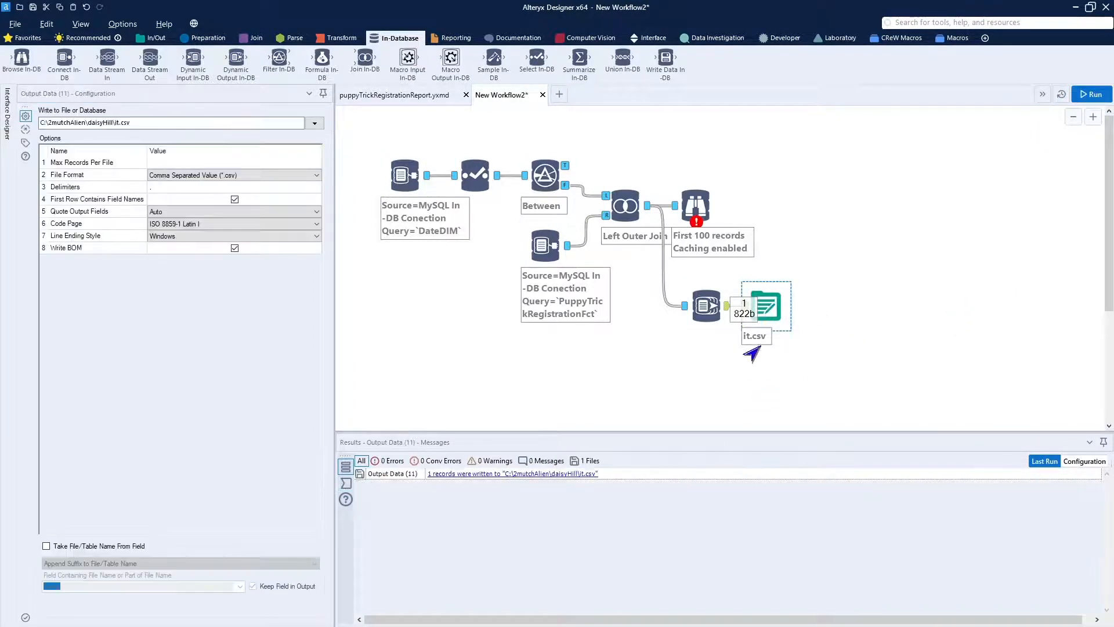
pyautogui.click(567, 473)
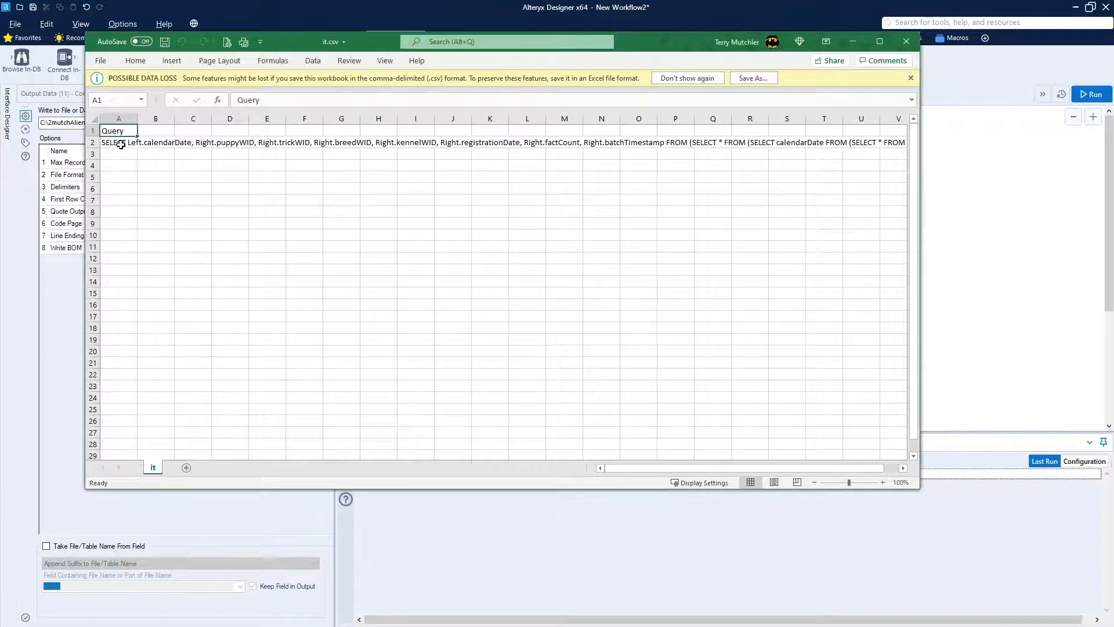
pyautogui.click(121, 144)
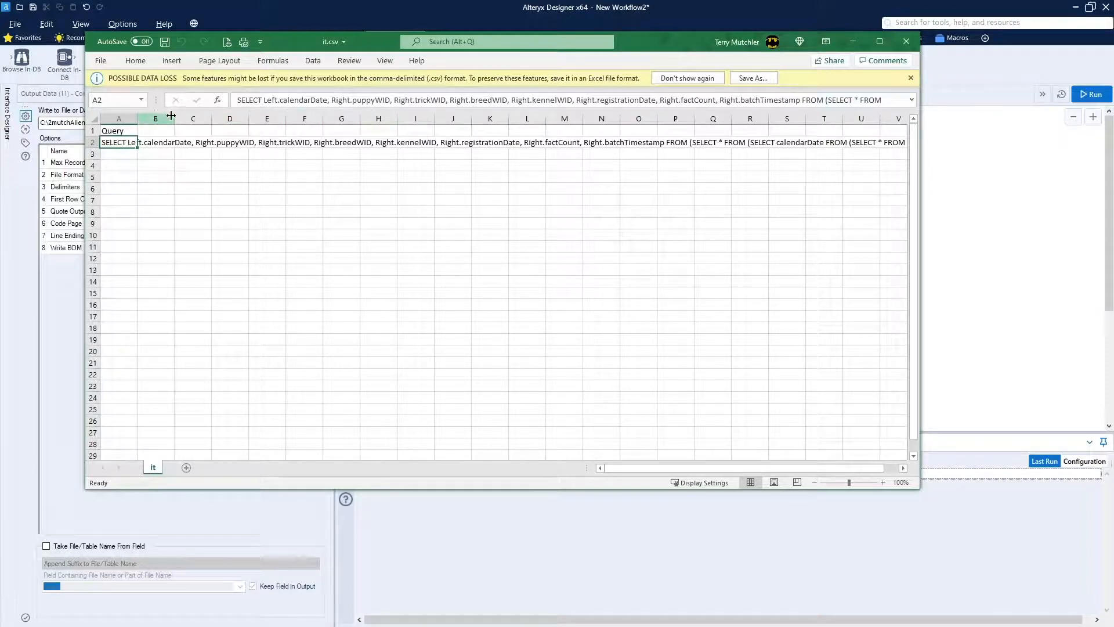
pyautogui.rightClick(113, 145)
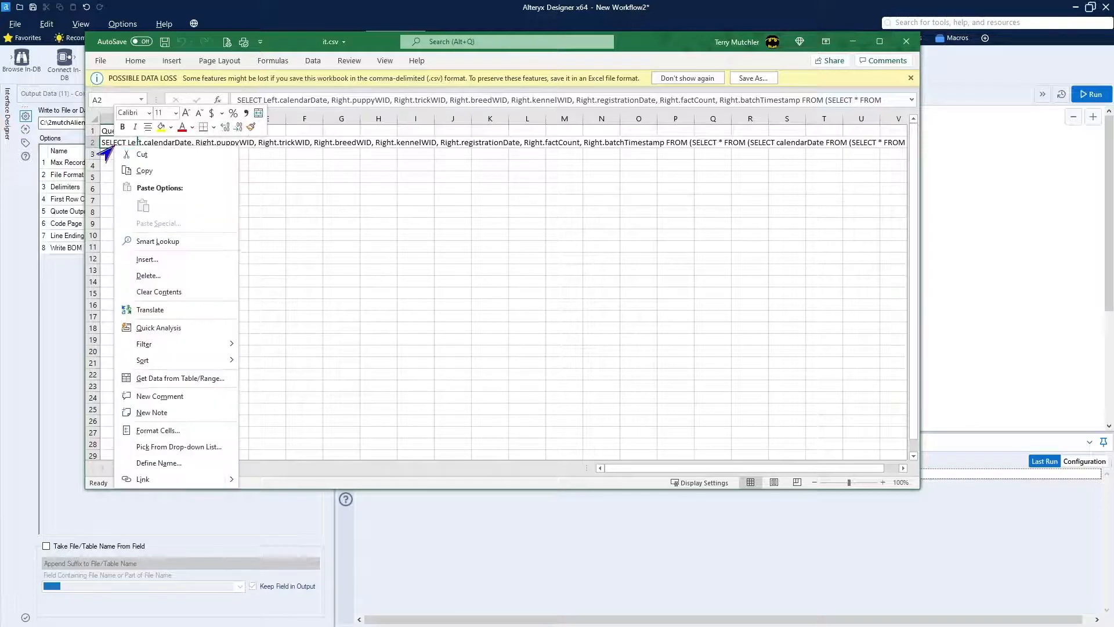
pyautogui.click(138, 169)
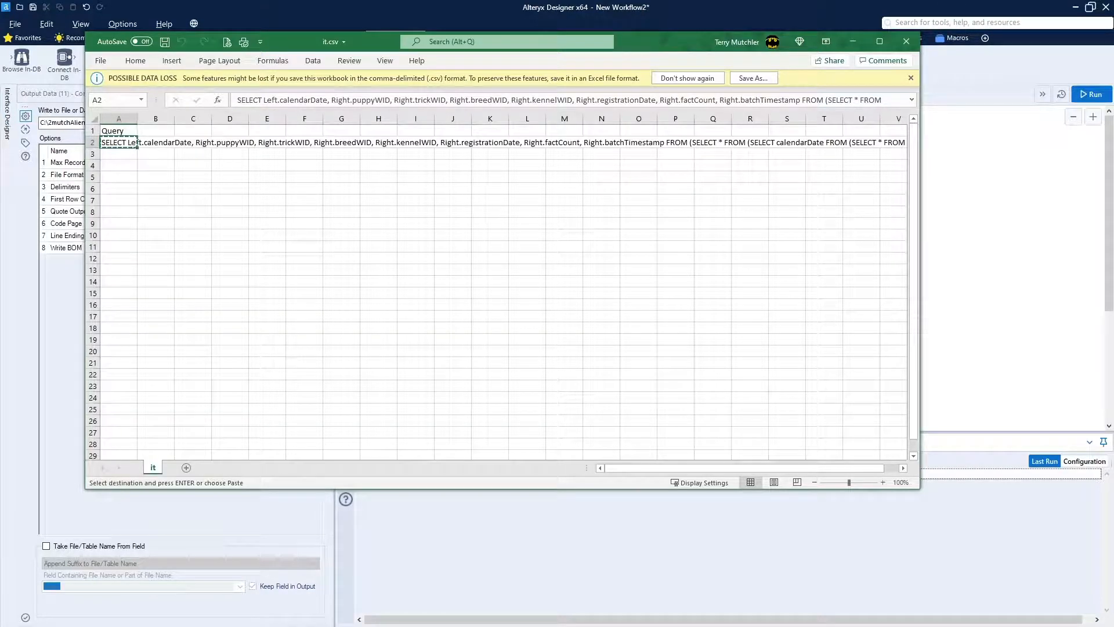
# - Switch to MySQL Workbench, open the soccerTil RDS connection, and paste the copied query into SQL File 6
pyautogui.hotkey('alt', 'Tab')
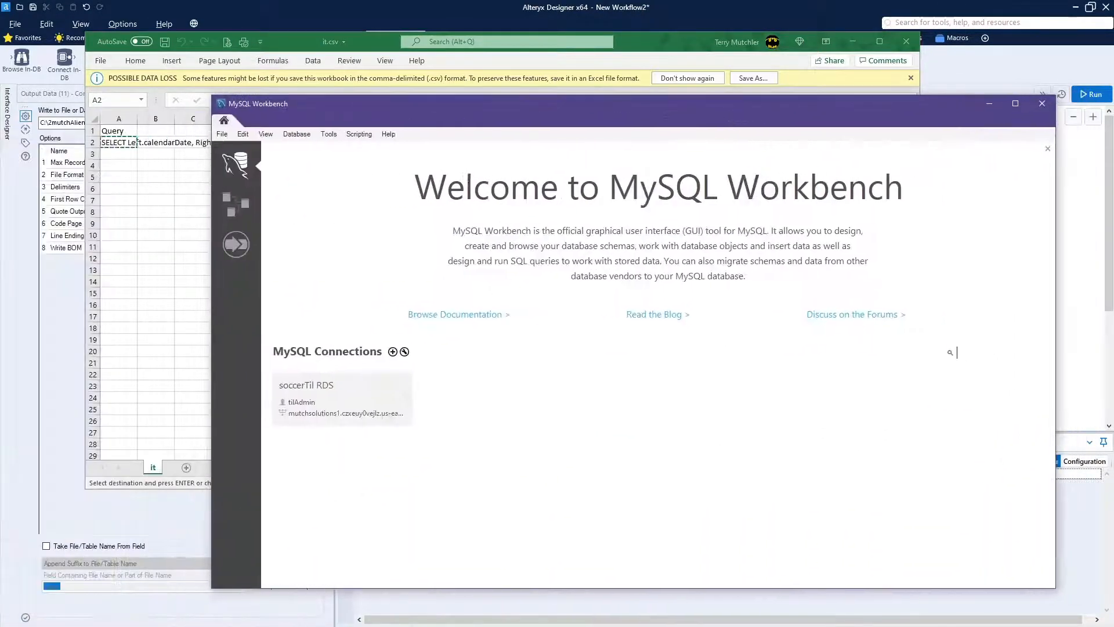
pyautogui.click(346, 390)
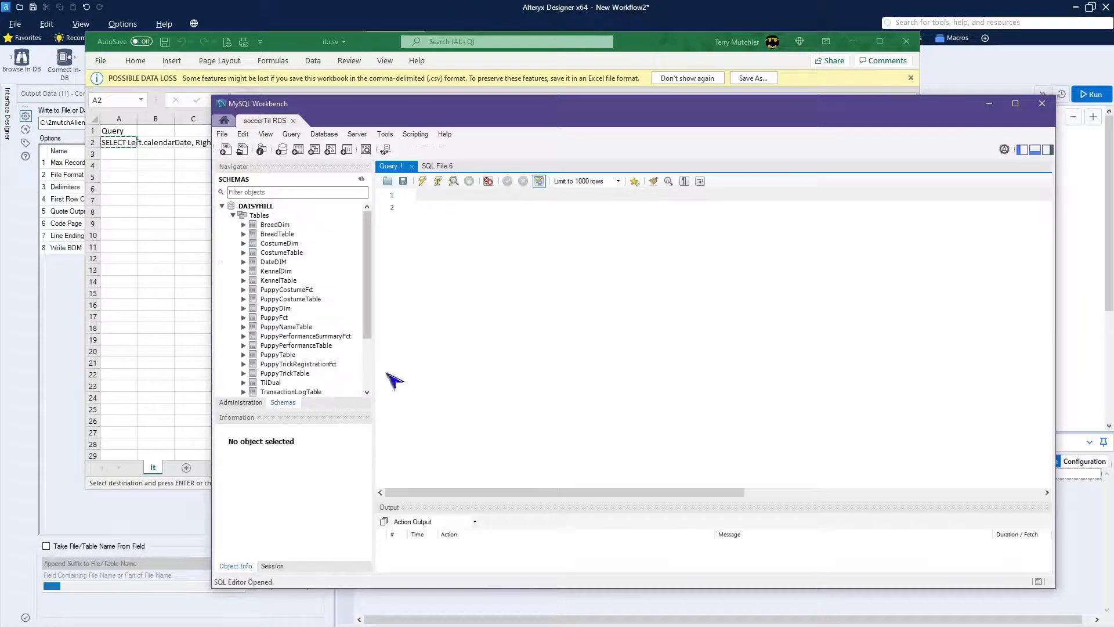
pyautogui.click(436, 166)
pyautogui.hotkey('ctrl', 'v')
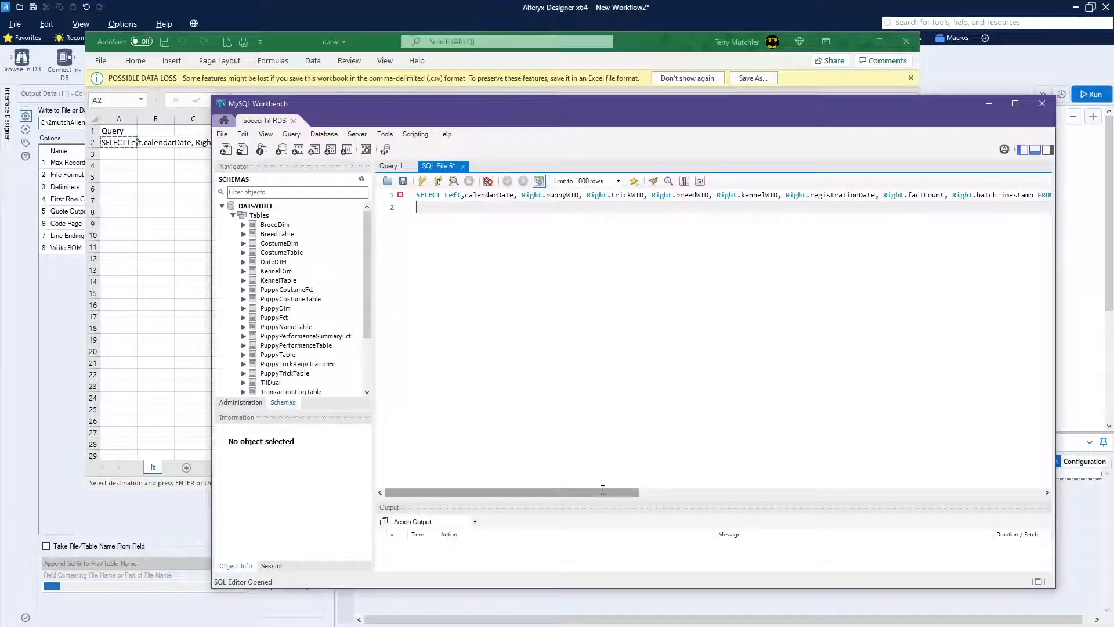
# - Break the query into separate lines before the main FROM, the calendarDate subquery, and the PuppyTrickRegistrationFct subquery
pyautogui.moveTo(603, 494); pyautogui.dragTo(664, 494)
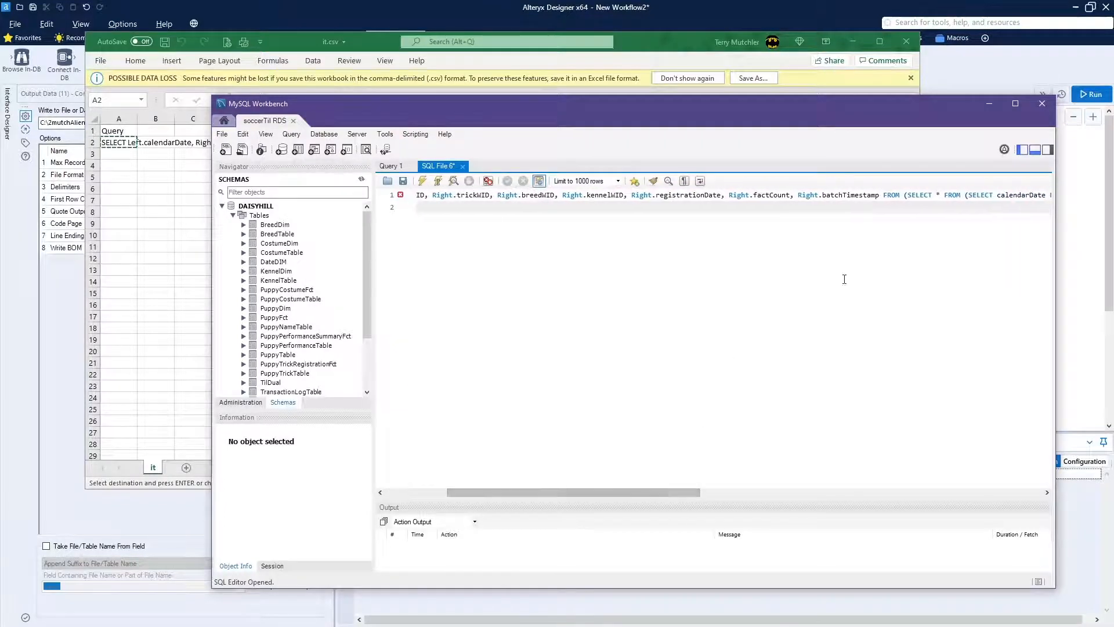
pyautogui.click(881, 195)
pyautogui.press('Return')
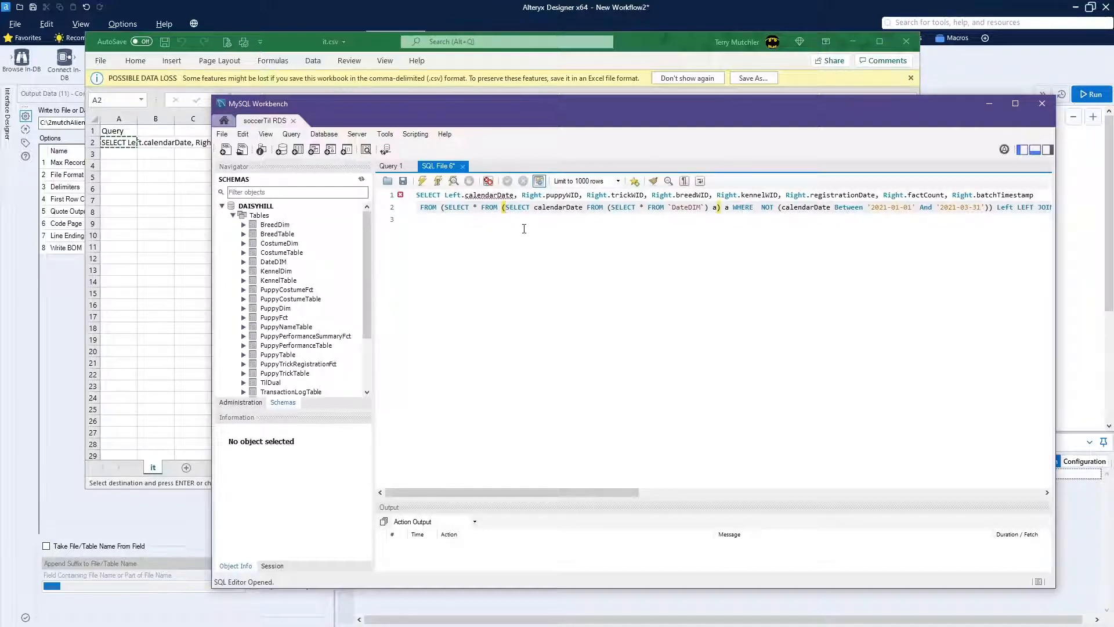
pyautogui.press('Return')
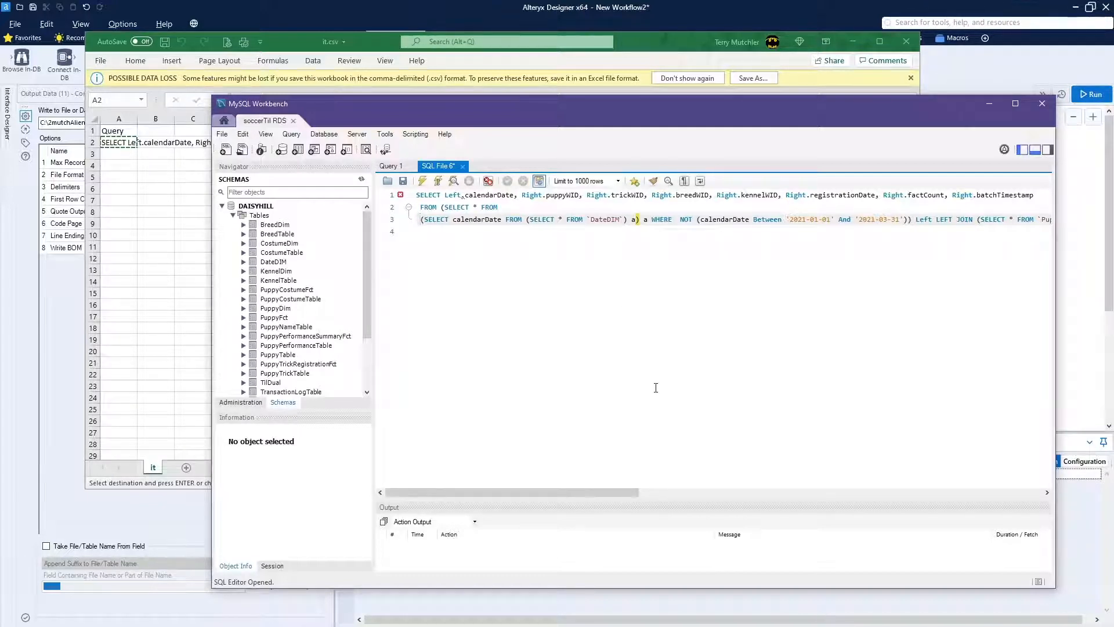
pyautogui.moveTo(610, 492); pyautogui.dragTo(718, 494)
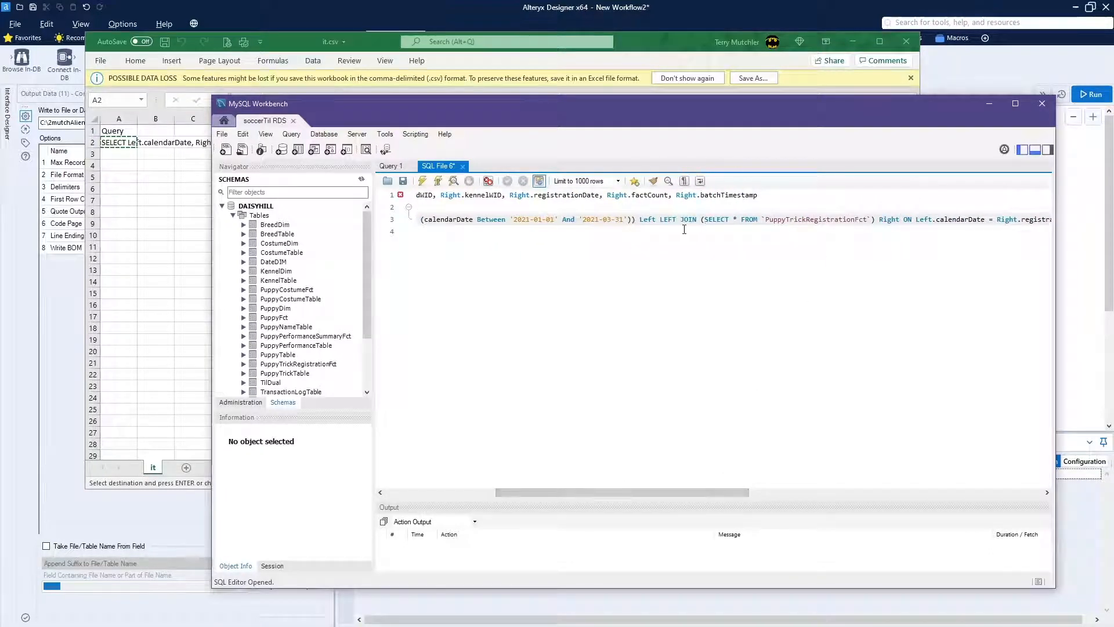
pyautogui.click(704, 219)
pyautogui.press('Return')
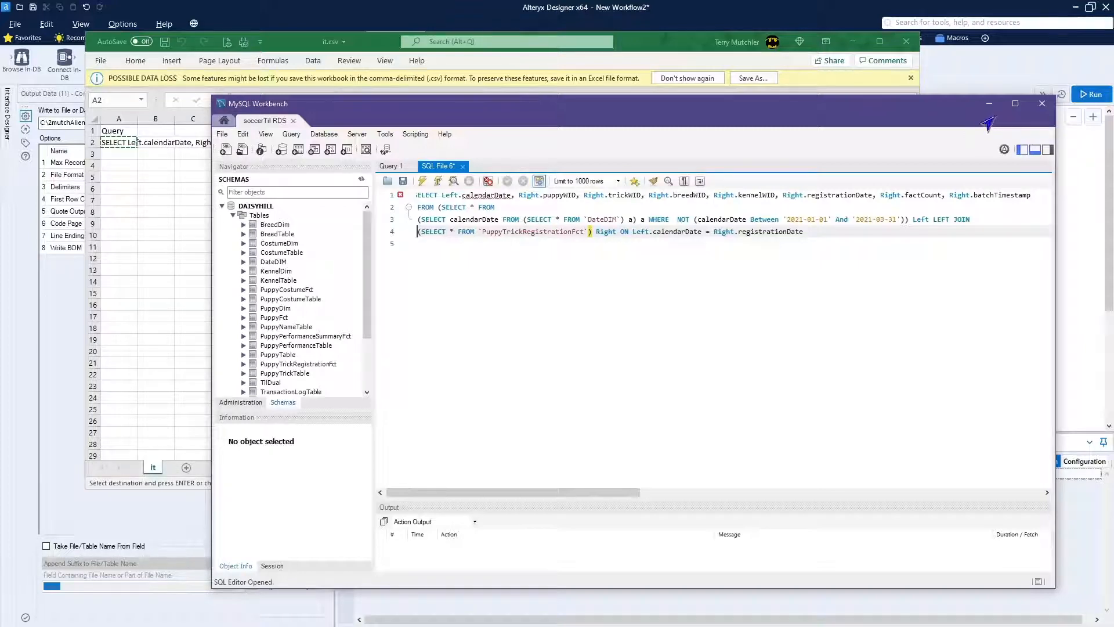
# - Minimize the Excel and MySQL Workbench windows to return to the Alteryx Designer workflow
pyautogui.click(846, 54)
pyautogui.click(851, 48)
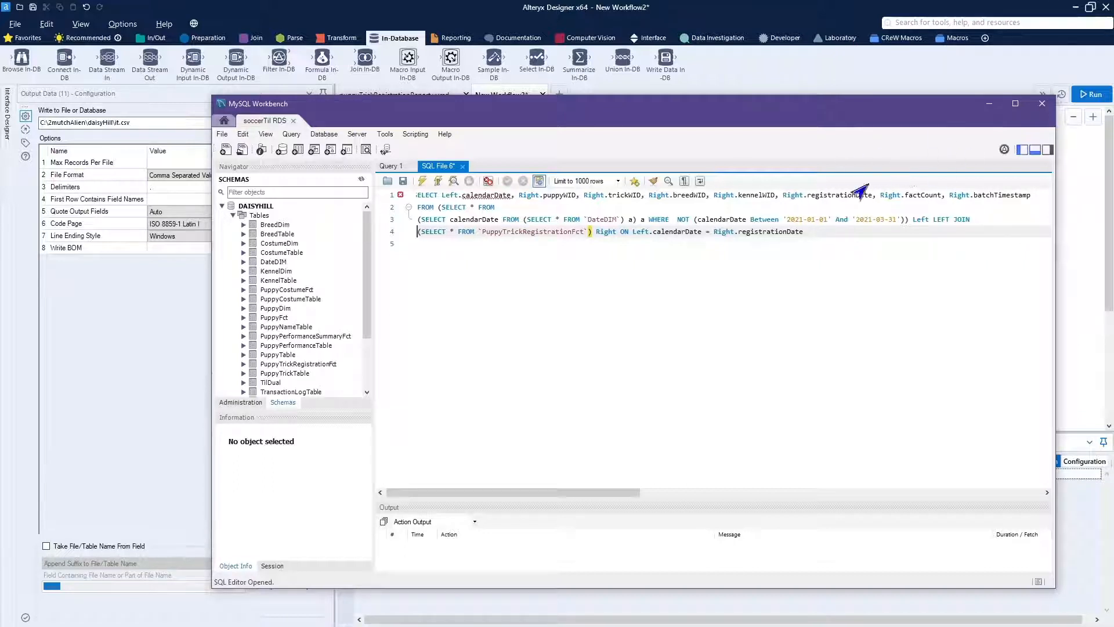
pyautogui.click(988, 105)
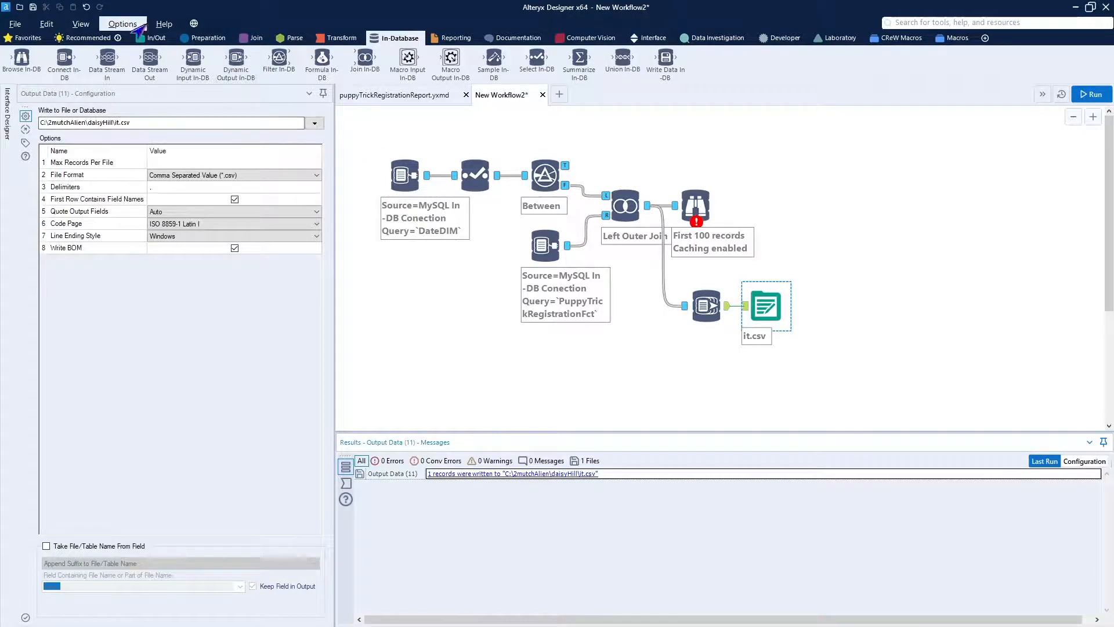
# - Open the in-database connection manager and load the existing MySQL In-DB Conection for the MySQL data source
pyautogui.click(122, 23)
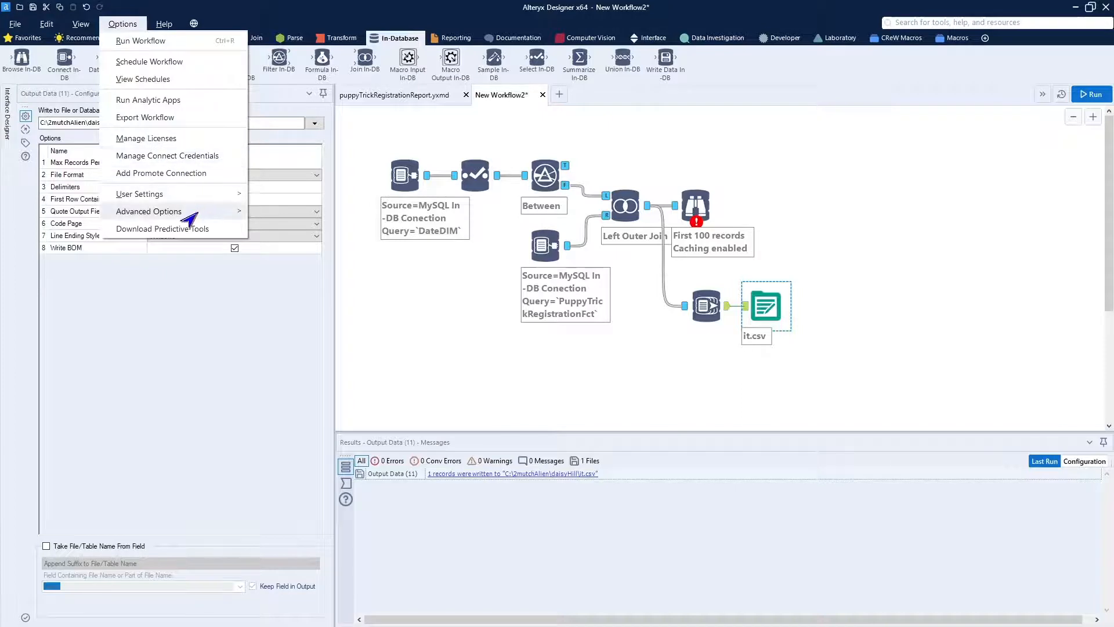
pyautogui.moveTo(197, 216)
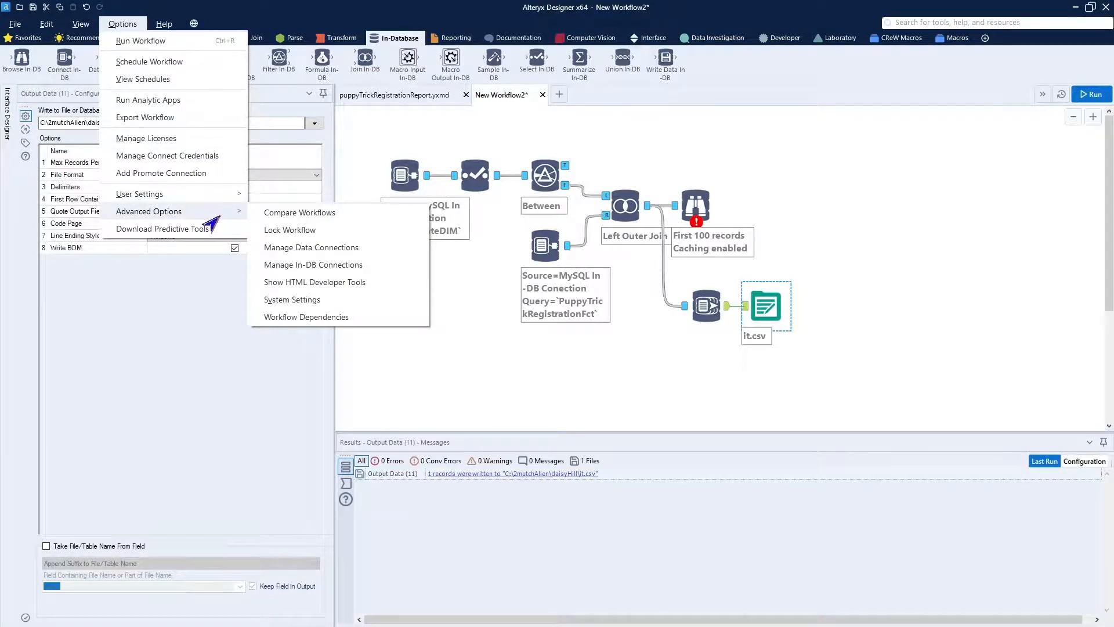
pyautogui.click(272, 266)
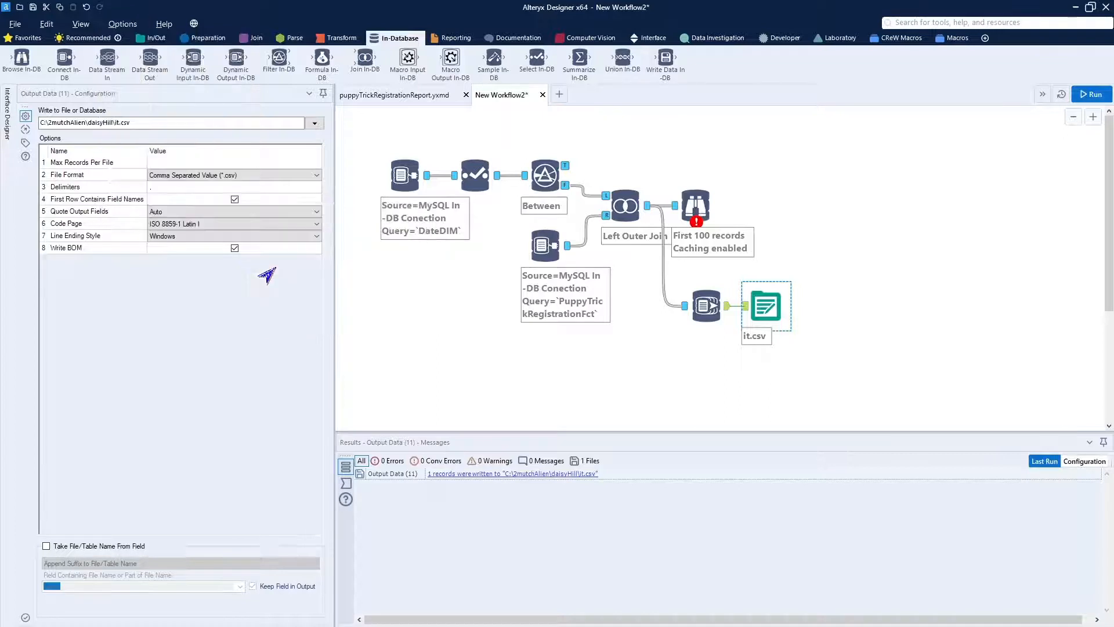
pyautogui.click(557, 159)
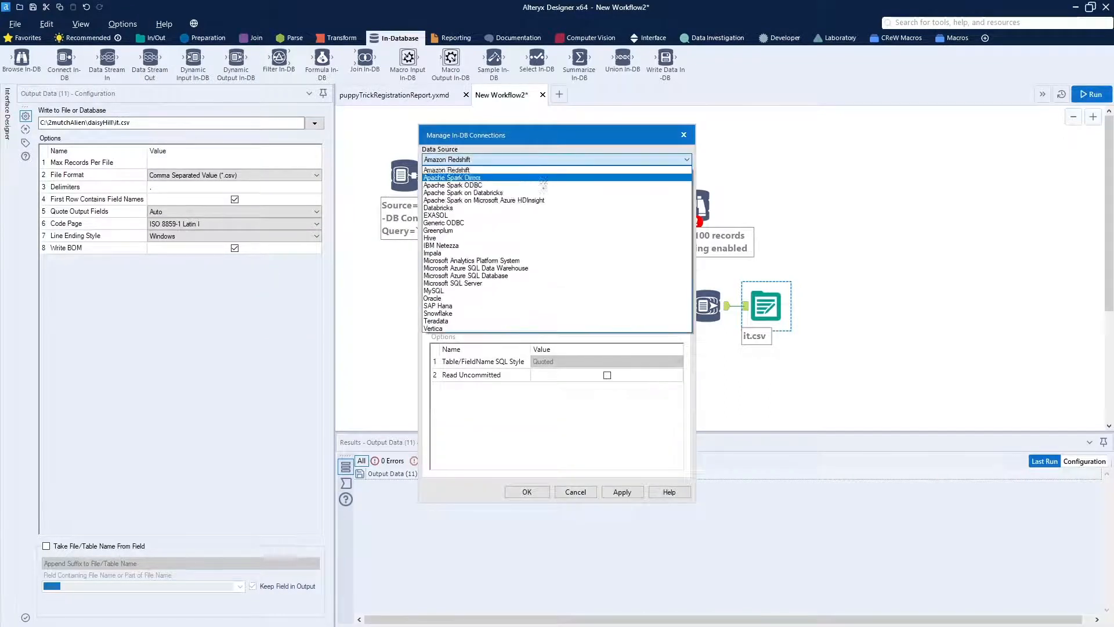
pyautogui.click(481, 291)
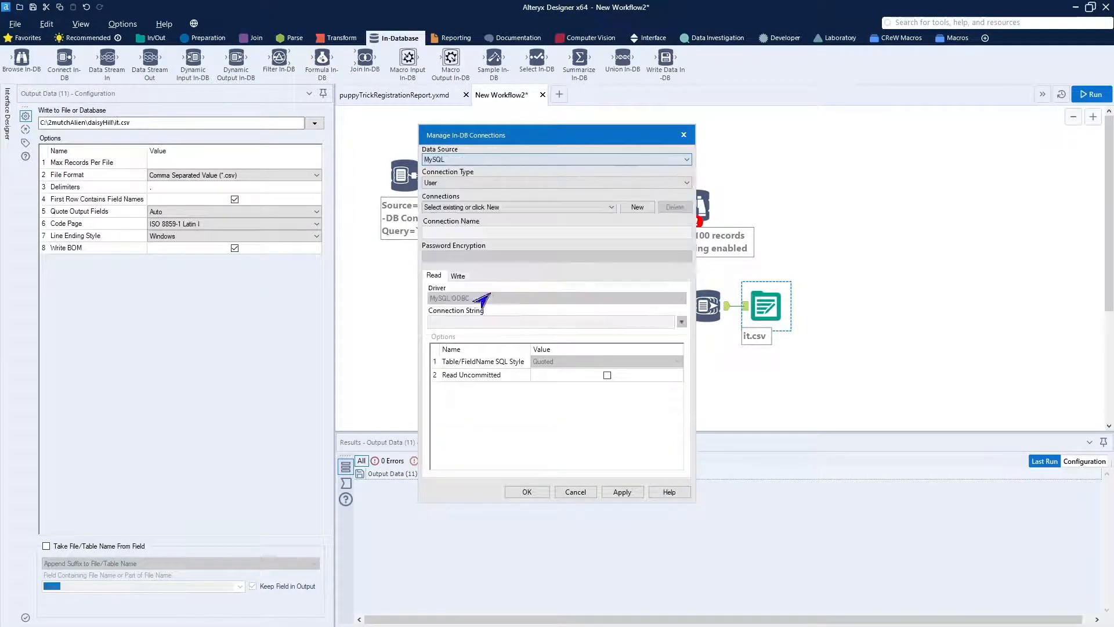
pyautogui.click(605, 209)
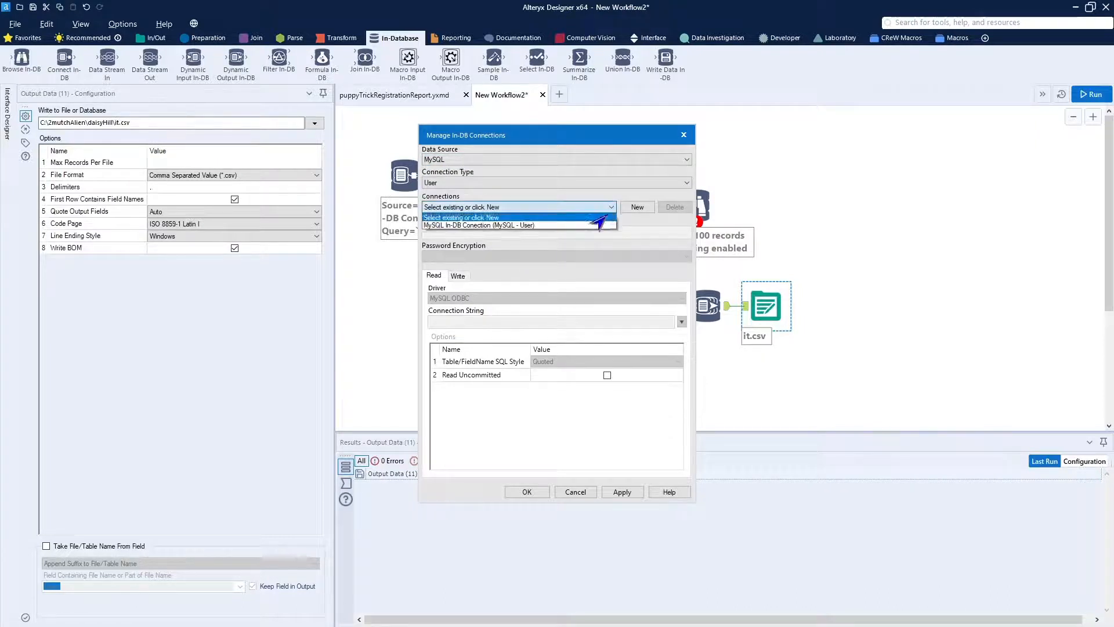
pyautogui.click(526, 233)
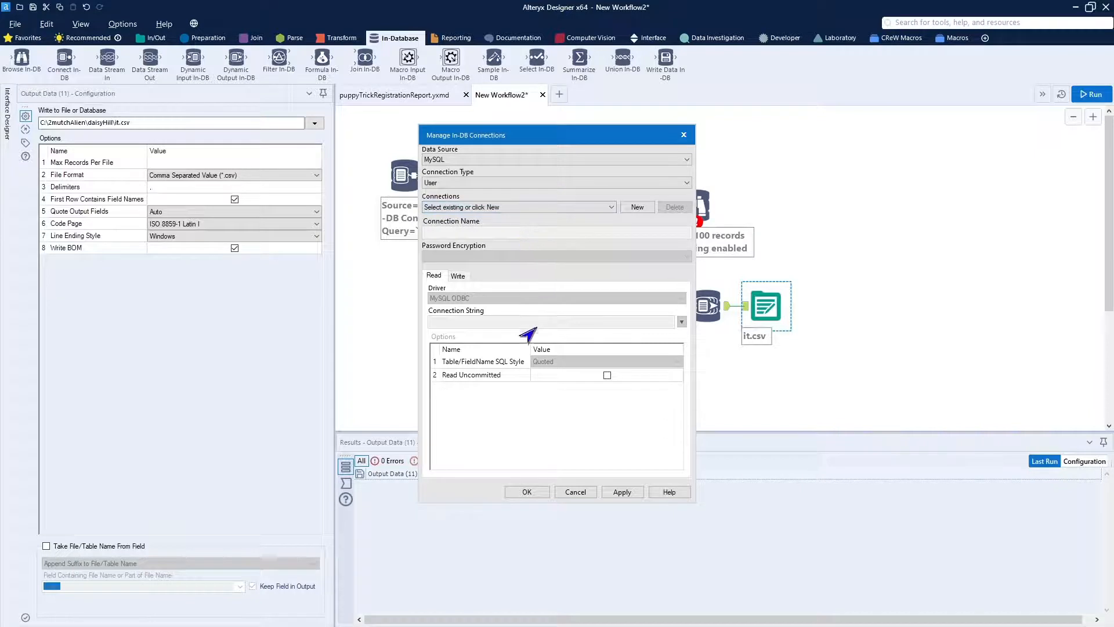
pyautogui.click(580, 210)
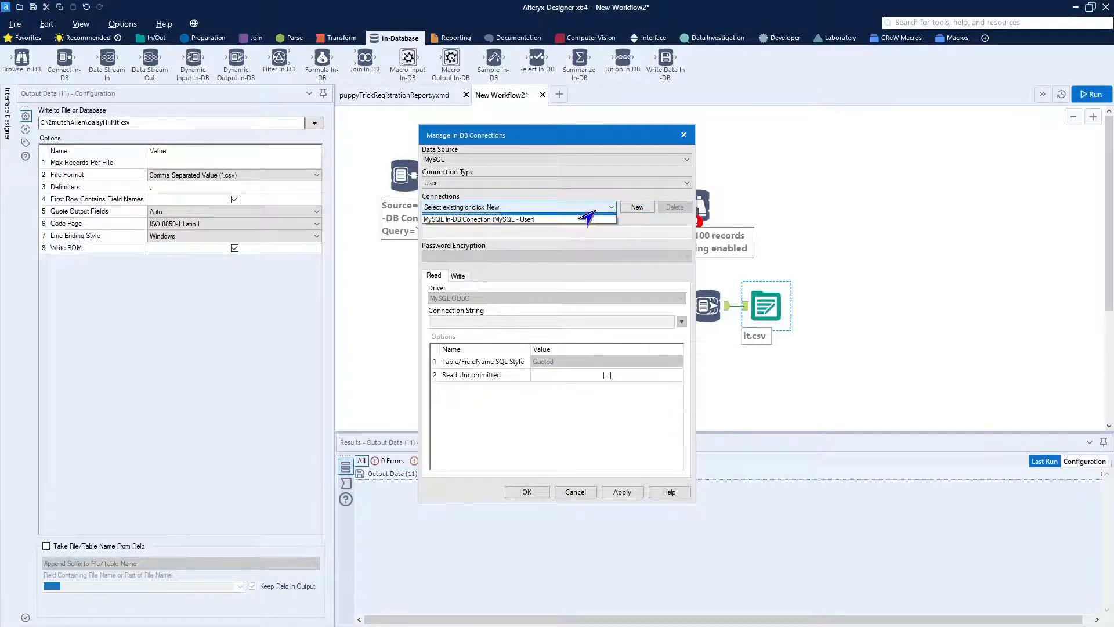
pyautogui.click(551, 225)
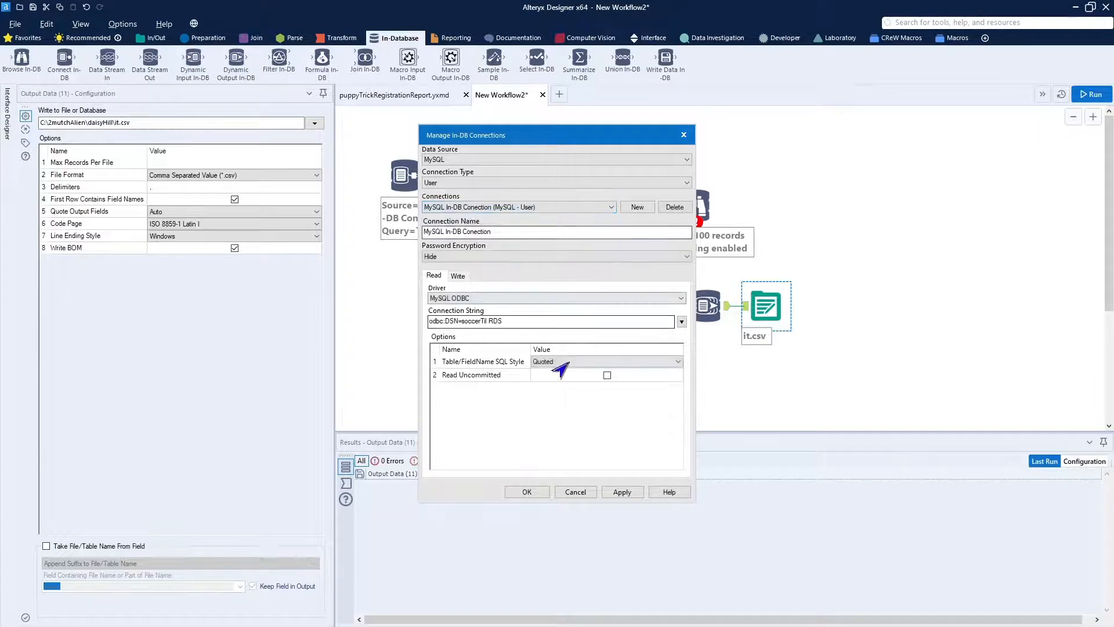
# - Review the connection's write and read settings, then apply them with the Quoted table/field name SQL style
pyautogui.click(455, 278)
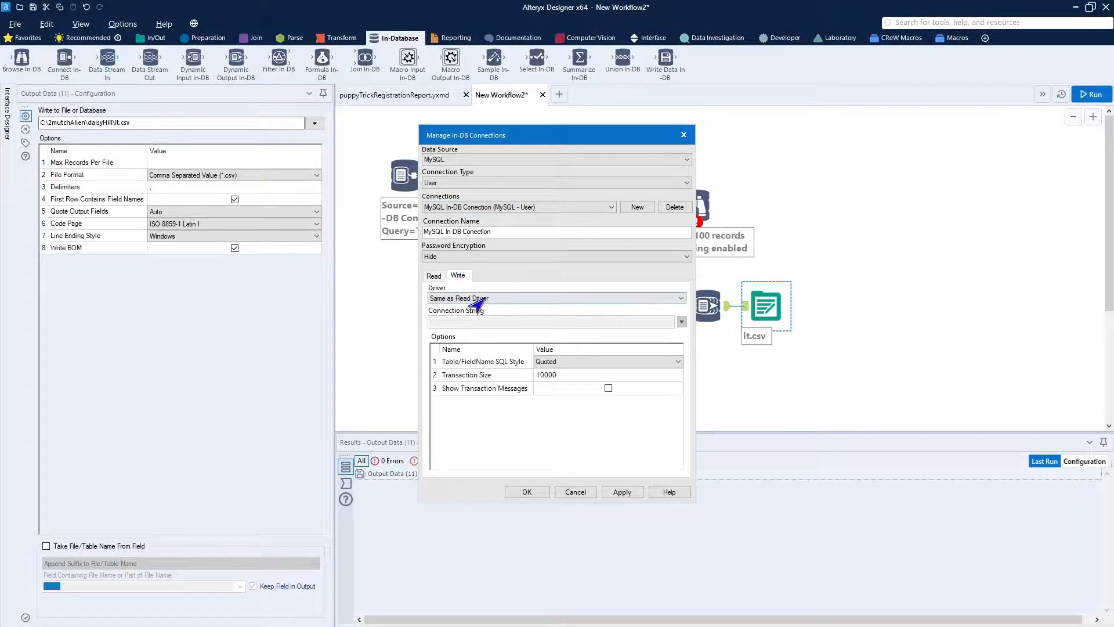
pyautogui.click(434, 277)
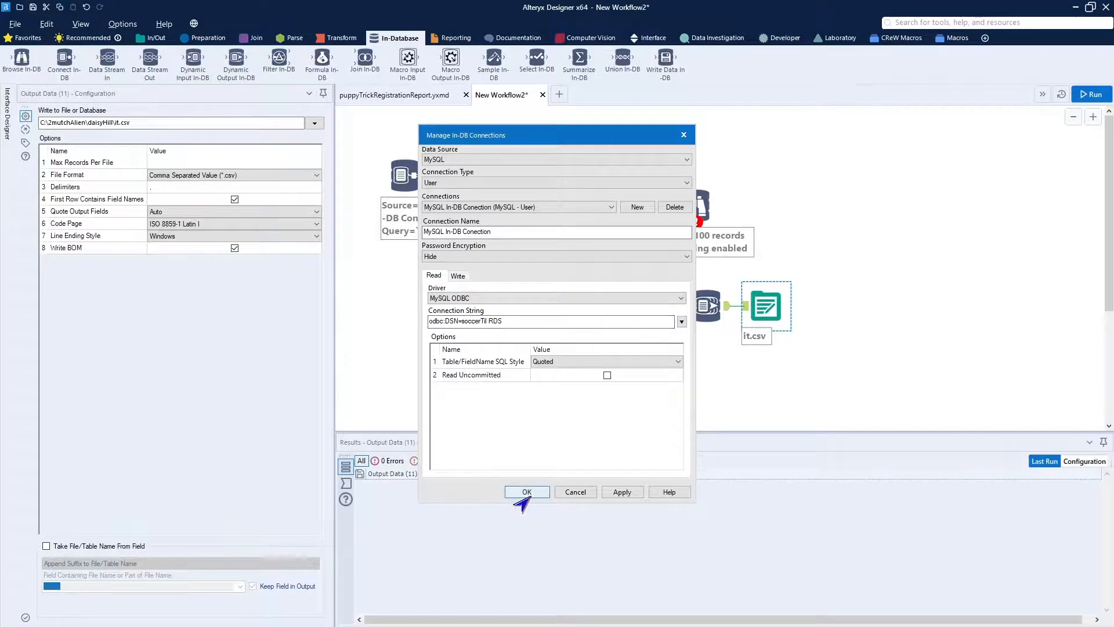
pyautogui.click(622, 493)
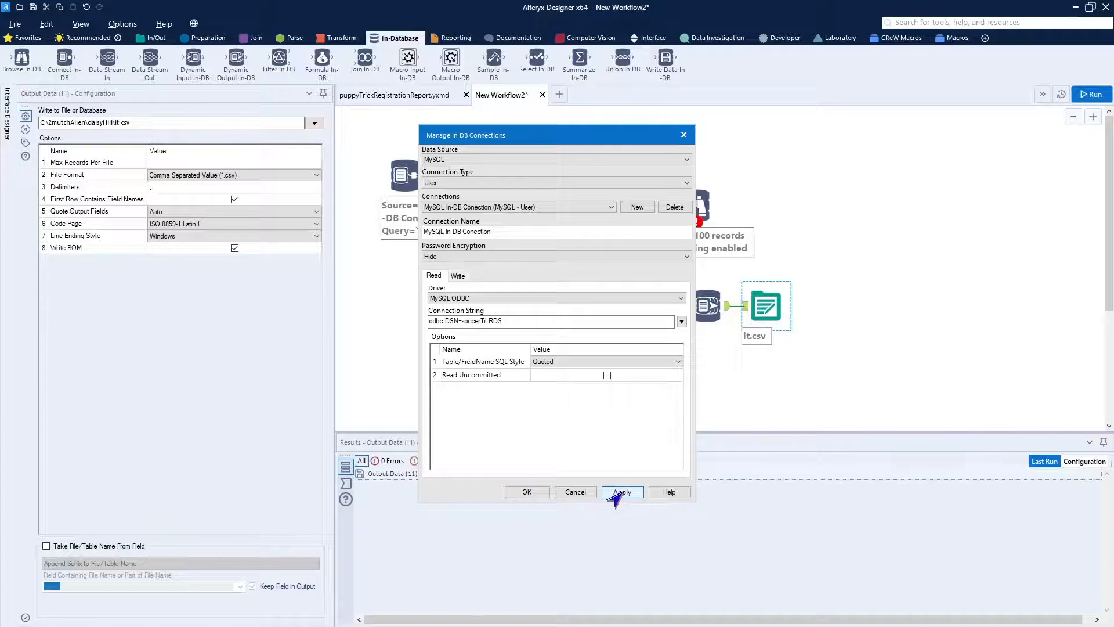
pyautogui.click(525, 492)
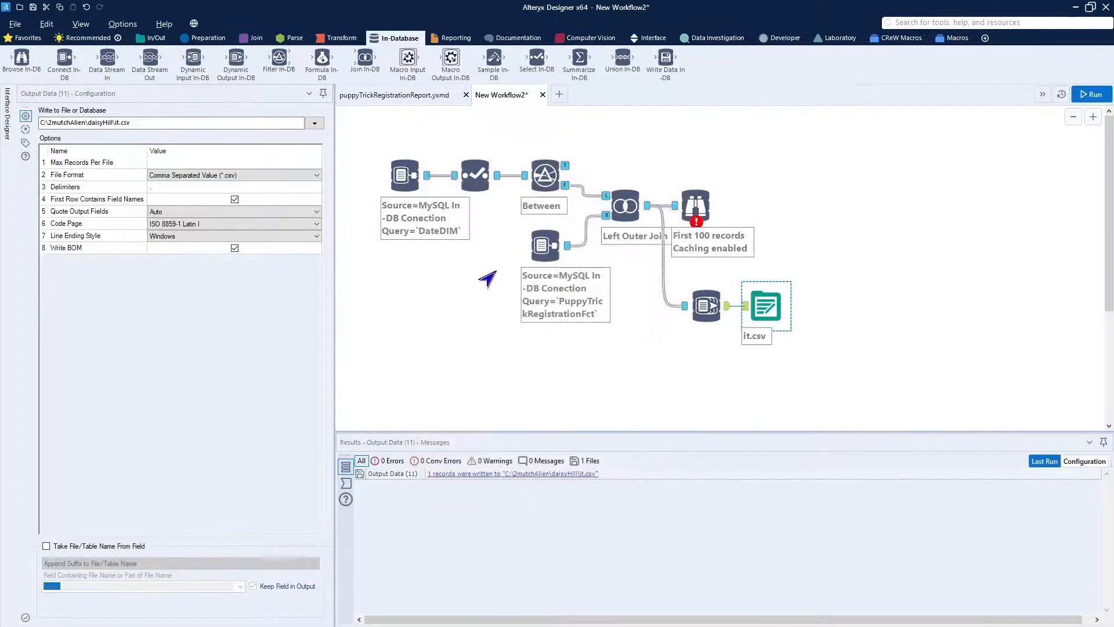
# - Select the DateDIM Connect In-DB tool, rerun the workflow, and close the it.csv file in Excel
pyautogui.click(415, 180)
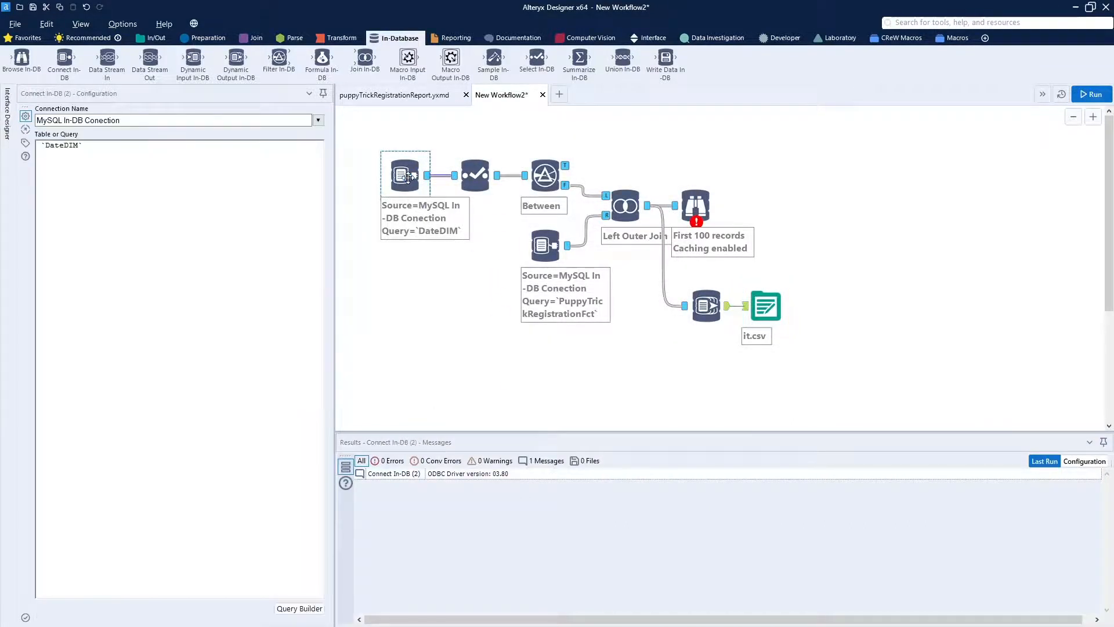
pyautogui.click(1085, 100)
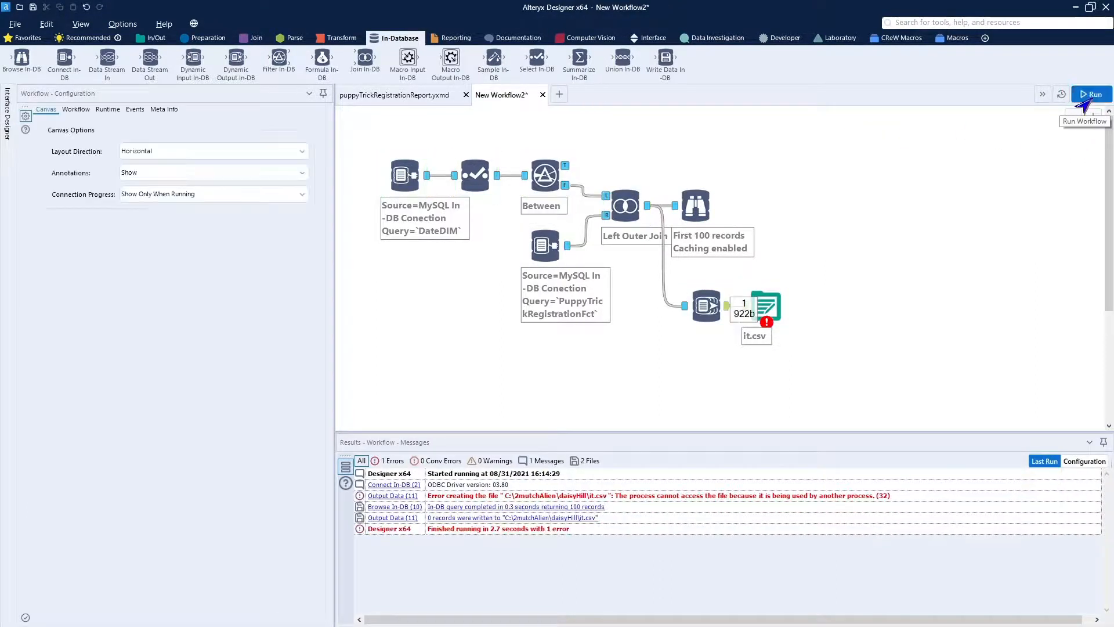
pyautogui.moveTo(770, 316)
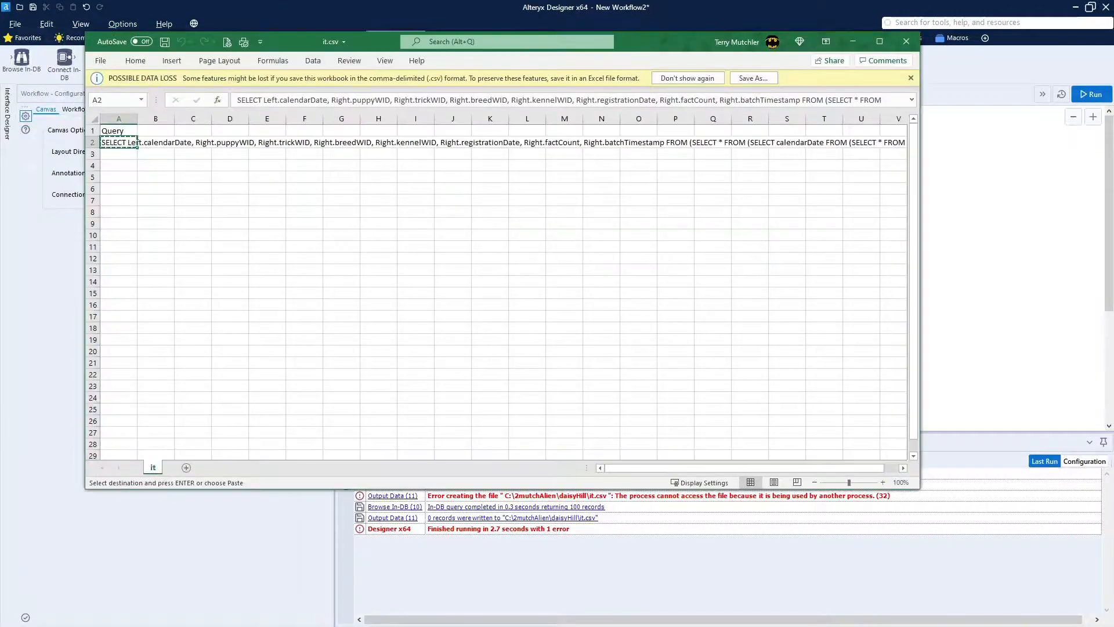
pyautogui.hotkey('ctrl', 'c')
pyautogui.click(906, 41)
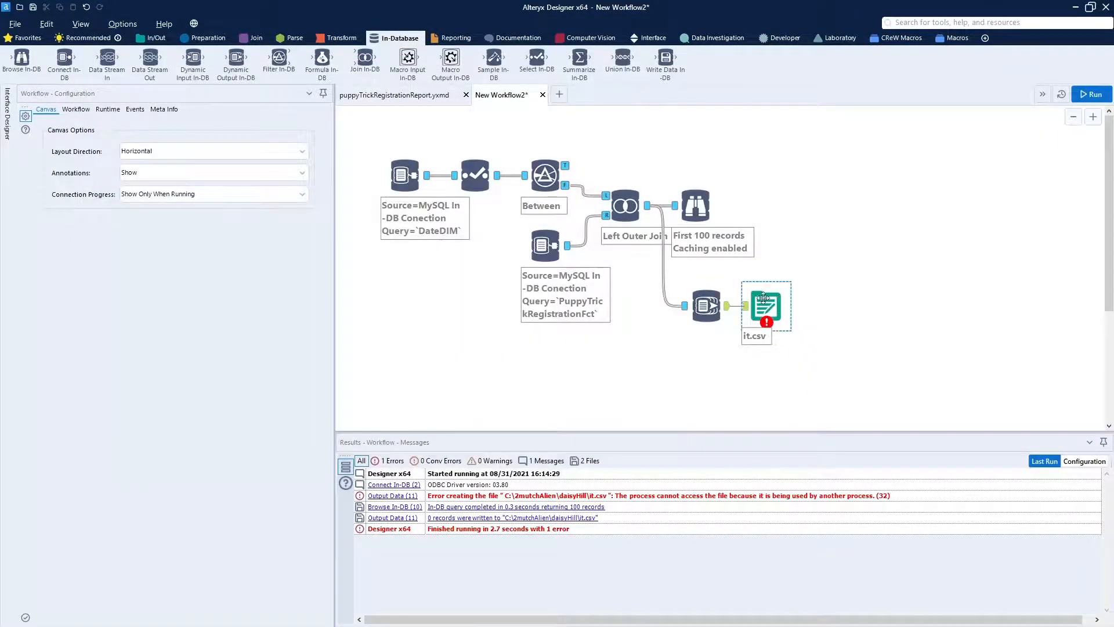
# - Examine the joined records in the Browse In-DB results and check the Left Outer Join's fields and output columns
pyautogui.click(701, 230)
pyautogui.click(698, 205)
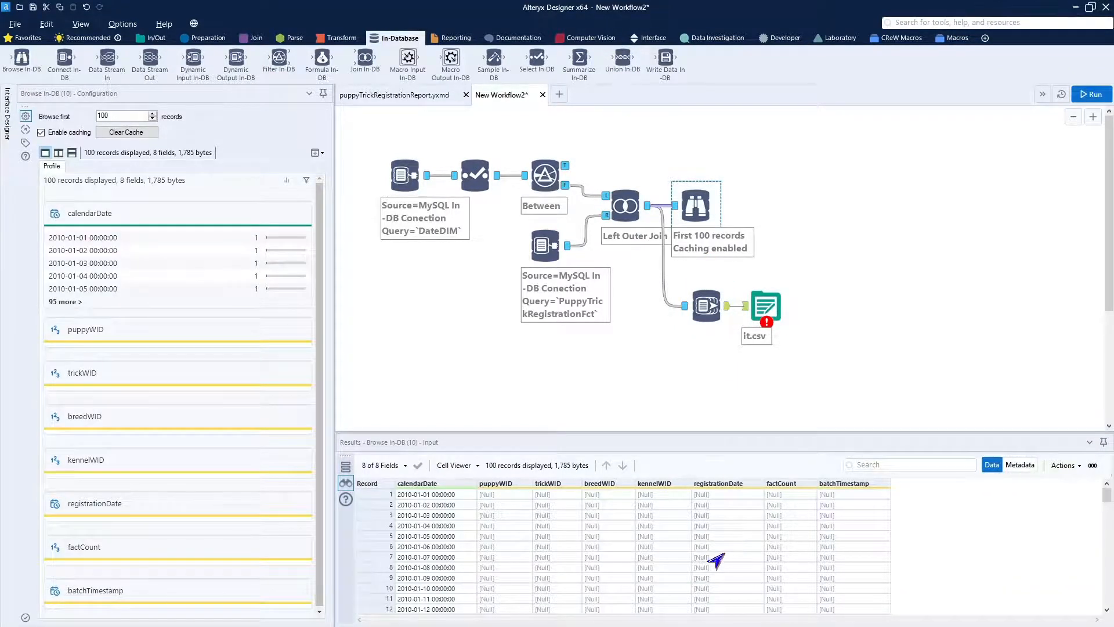
pyautogui.scroll(-20, 708, 563)
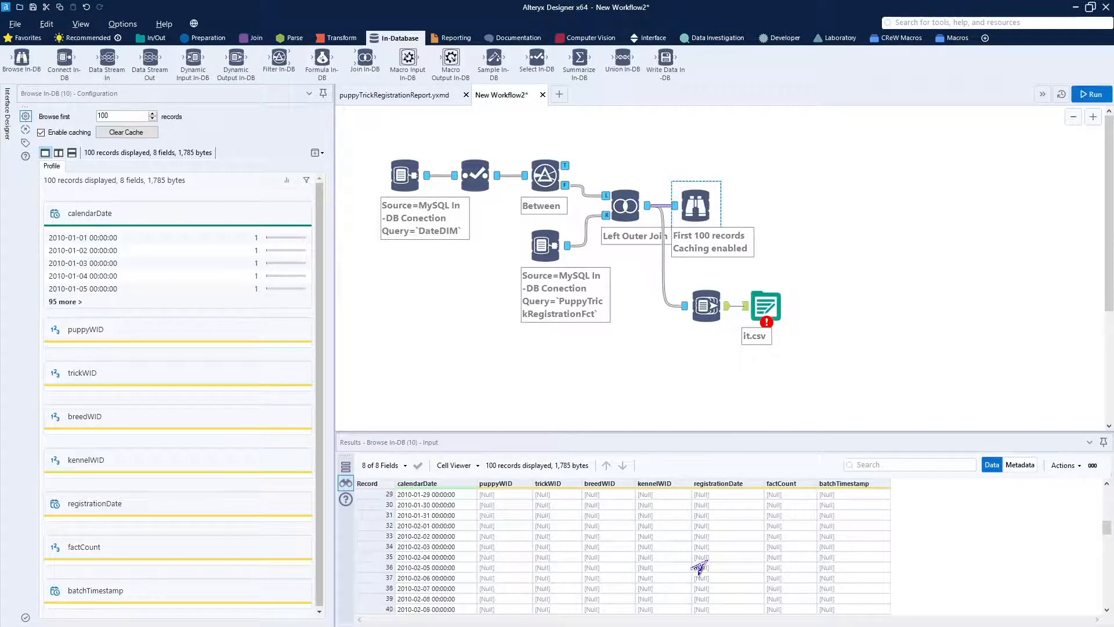
pyautogui.scroll(-5, 700, 565)
pyautogui.scroll(20, 700, 566)
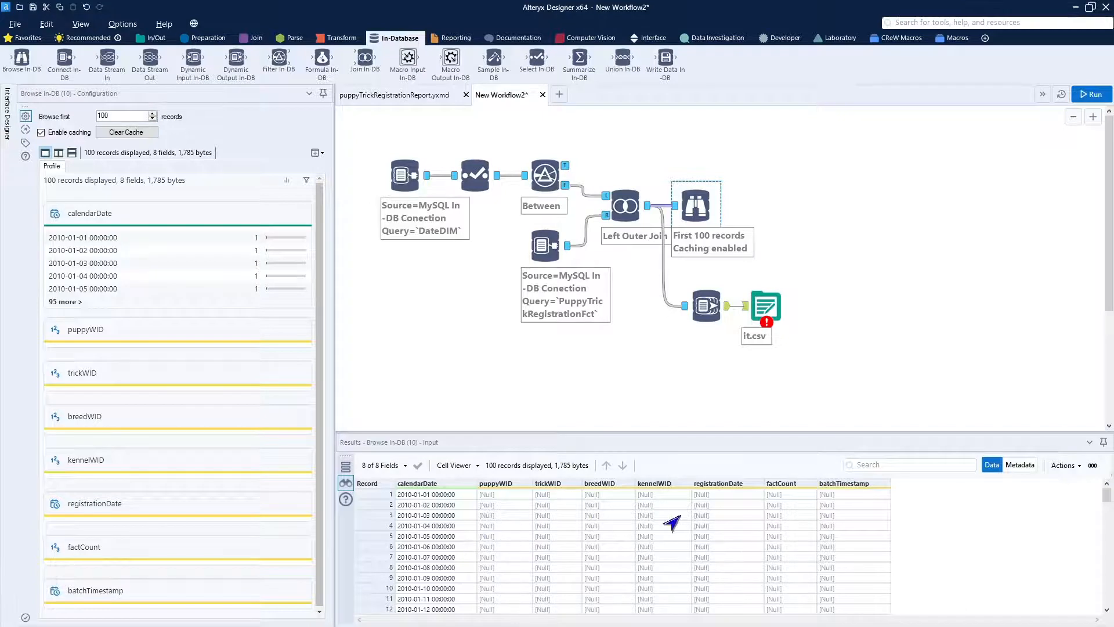
pyautogui.click(631, 210)
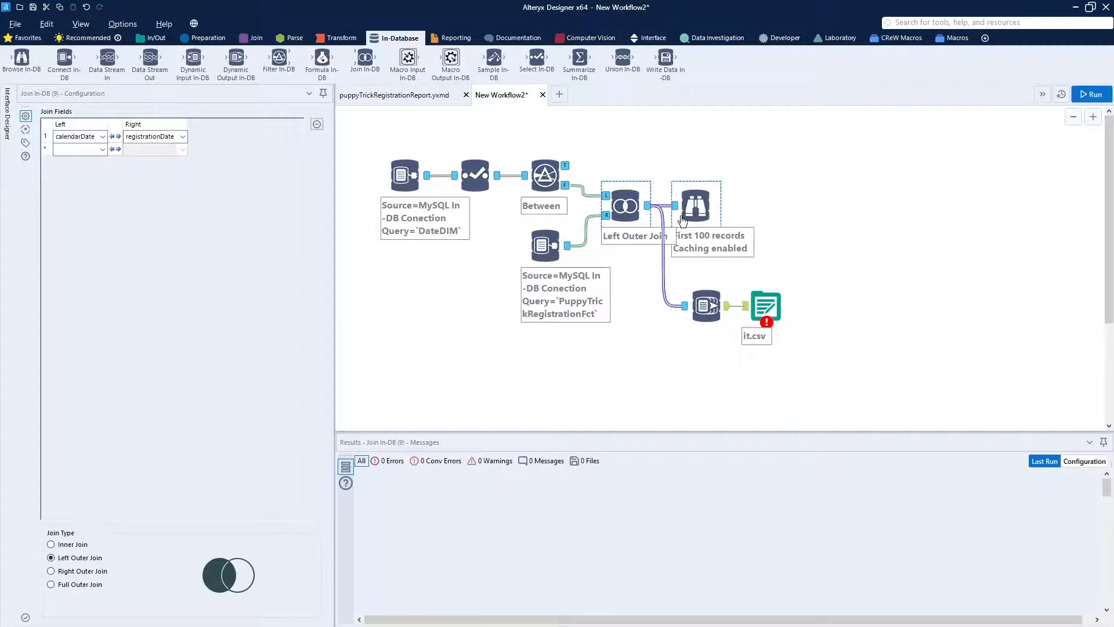
pyautogui.click(702, 207)
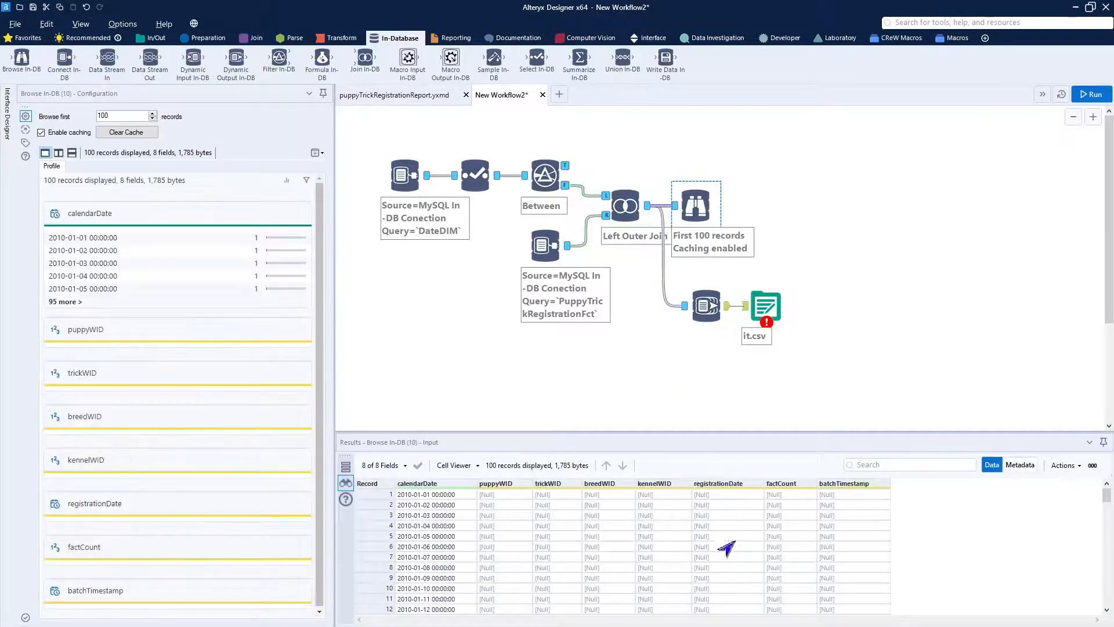
pyautogui.scroll(-6, 762, 603)
pyautogui.scroll(-20, 762, 603)
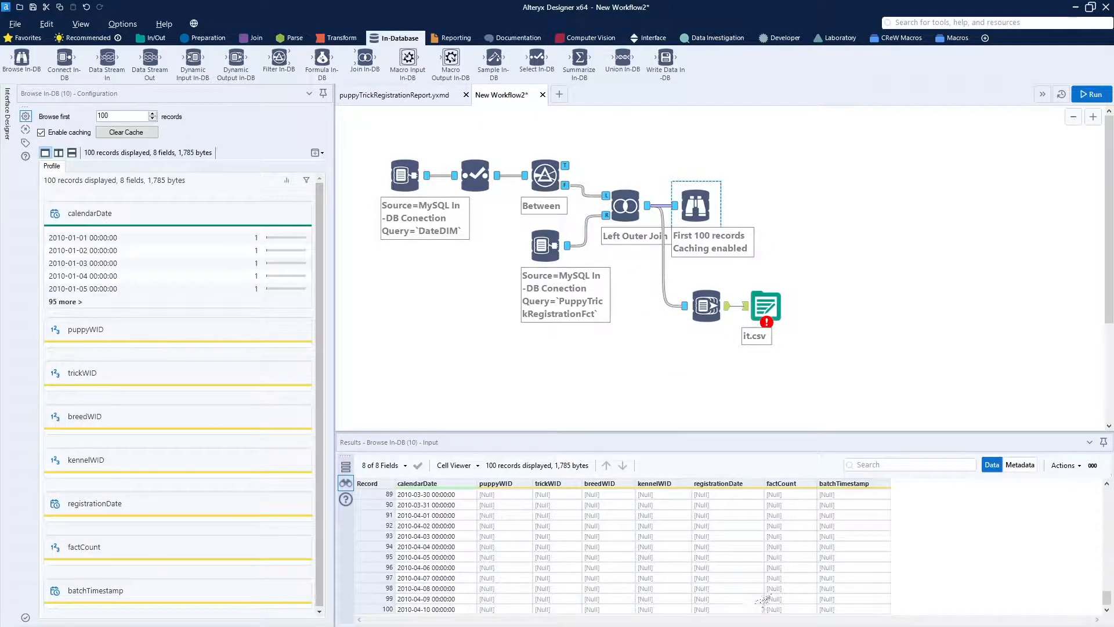
pyautogui.scroll(-3, 762, 602)
pyautogui.click(647, 210)
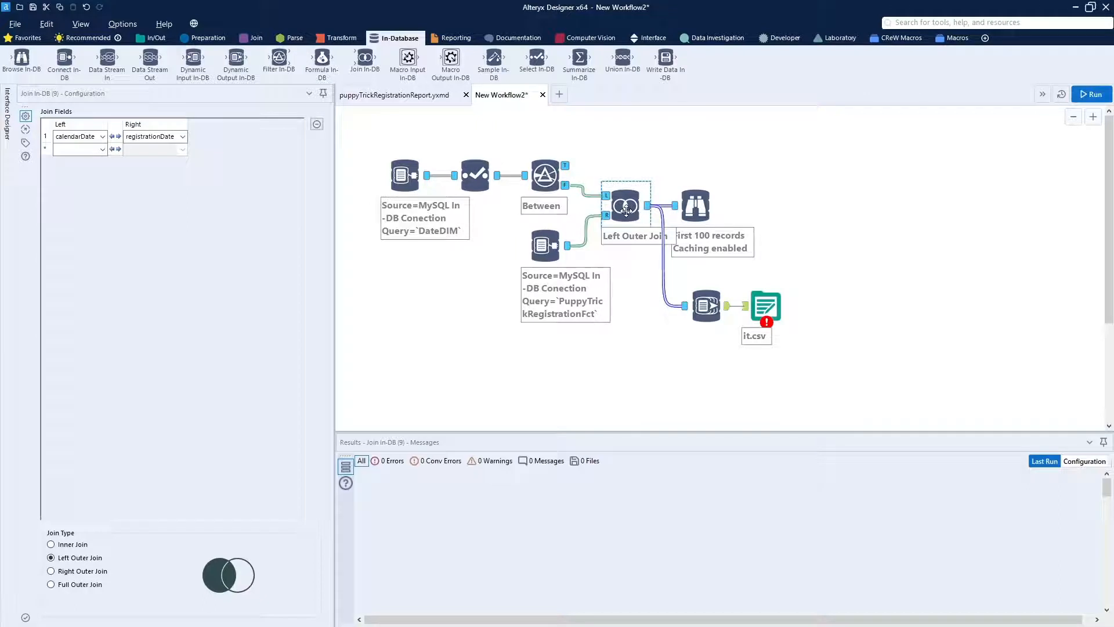
pyautogui.click(650, 211)
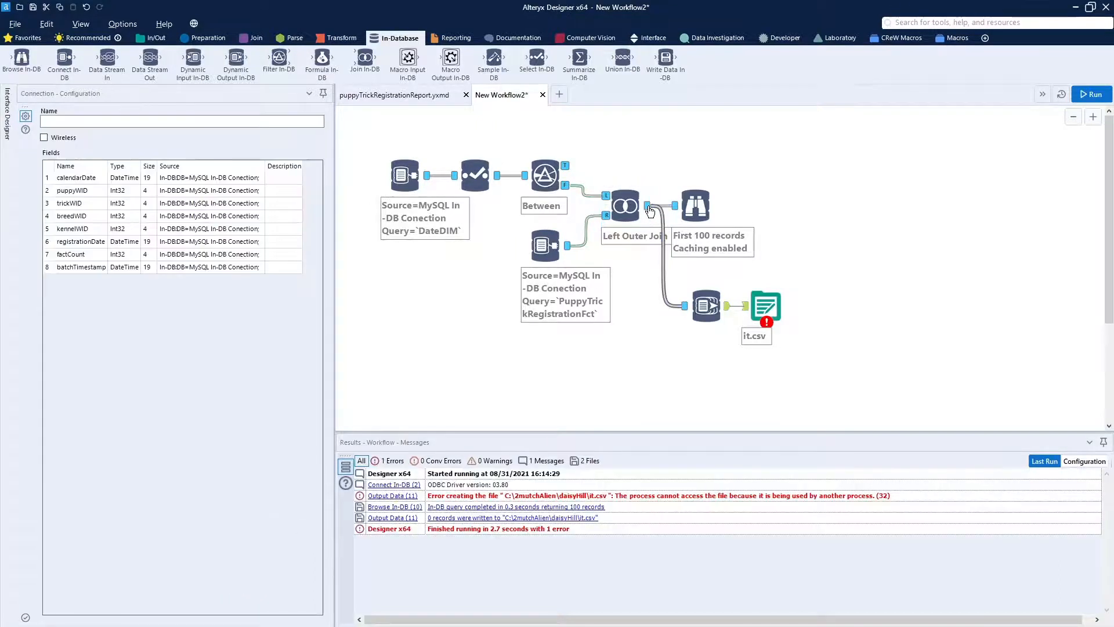
pyautogui.click(702, 201)
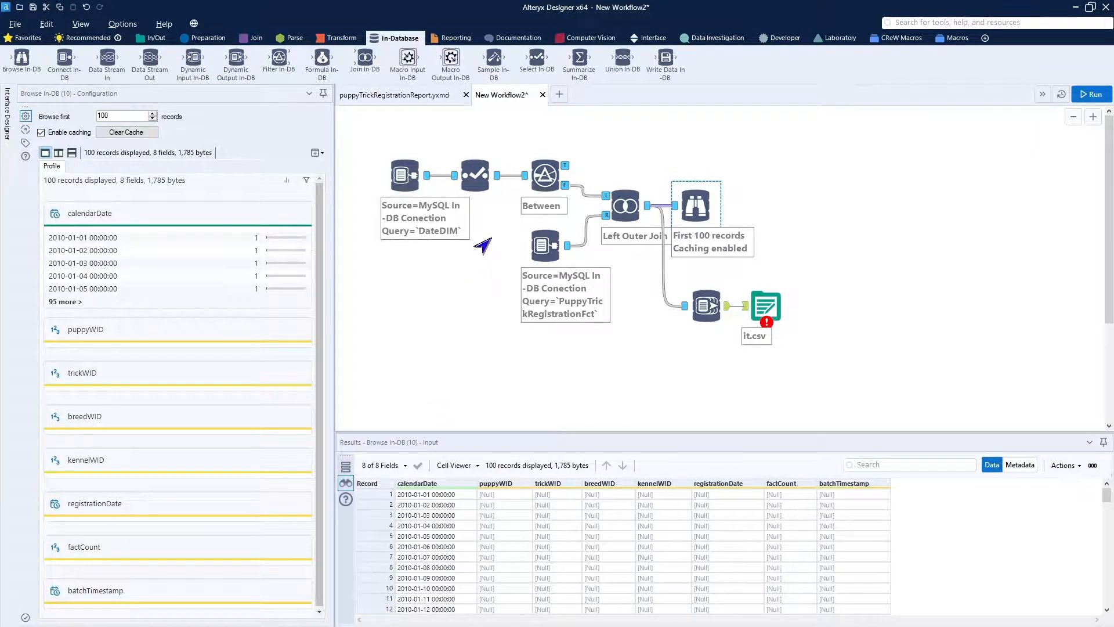
# - Replace the filter's False connection to the join's left input with one from its True output
pyautogui.click(468, 188)
pyautogui.click(525, 185)
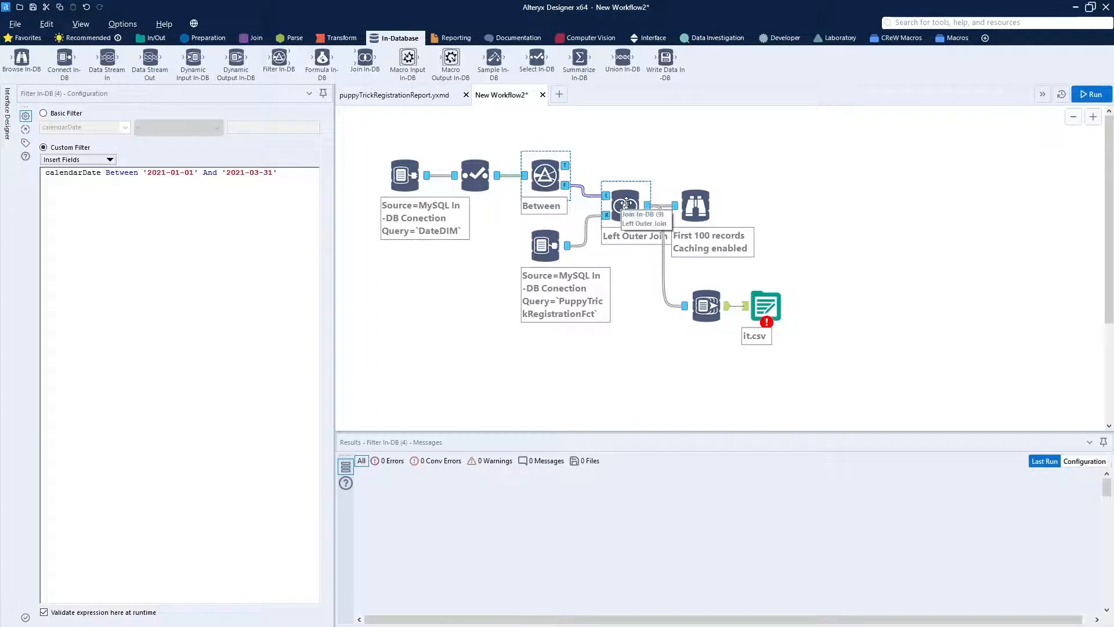
pyautogui.click(583, 191)
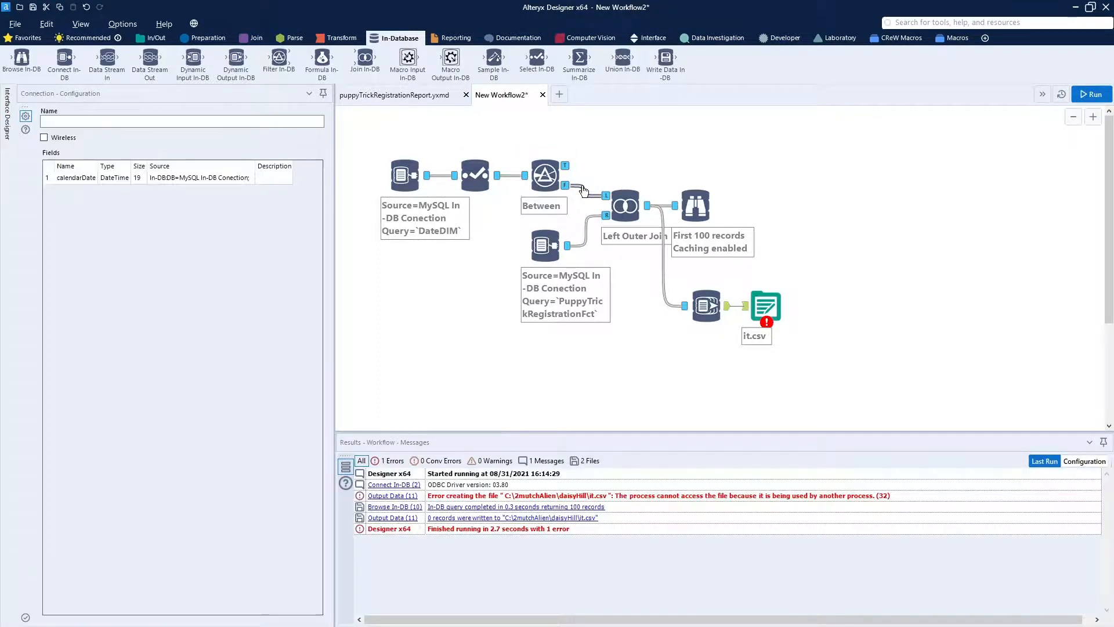
pyautogui.press('Delete')
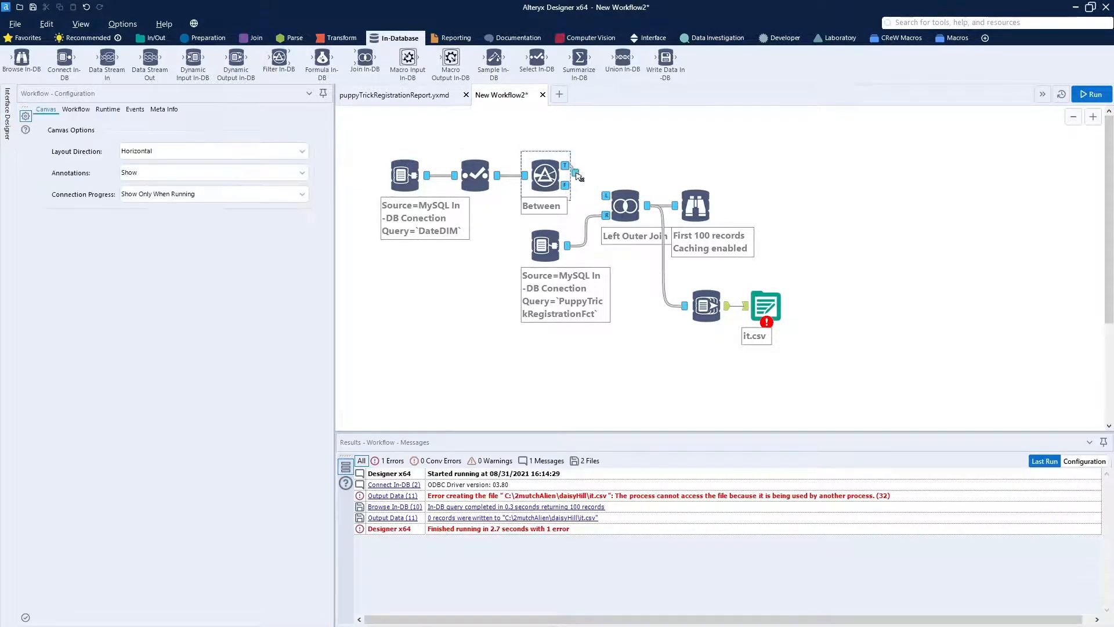
pyautogui.moveTo(579, 177); pyautogui.dragTo(607, 195)
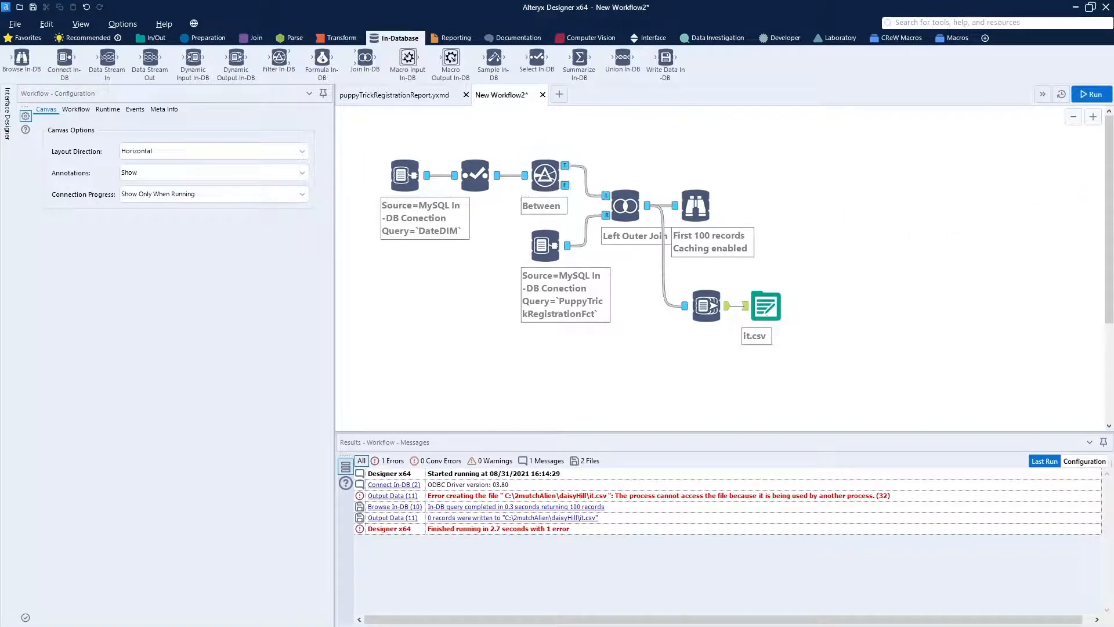
# - Delete the it.csv Output Data tool and attach a Browse tool to the Dynamic Output In-DB tool instead
pyautogui.click(763, 309)
pyautogui.press('Delete')
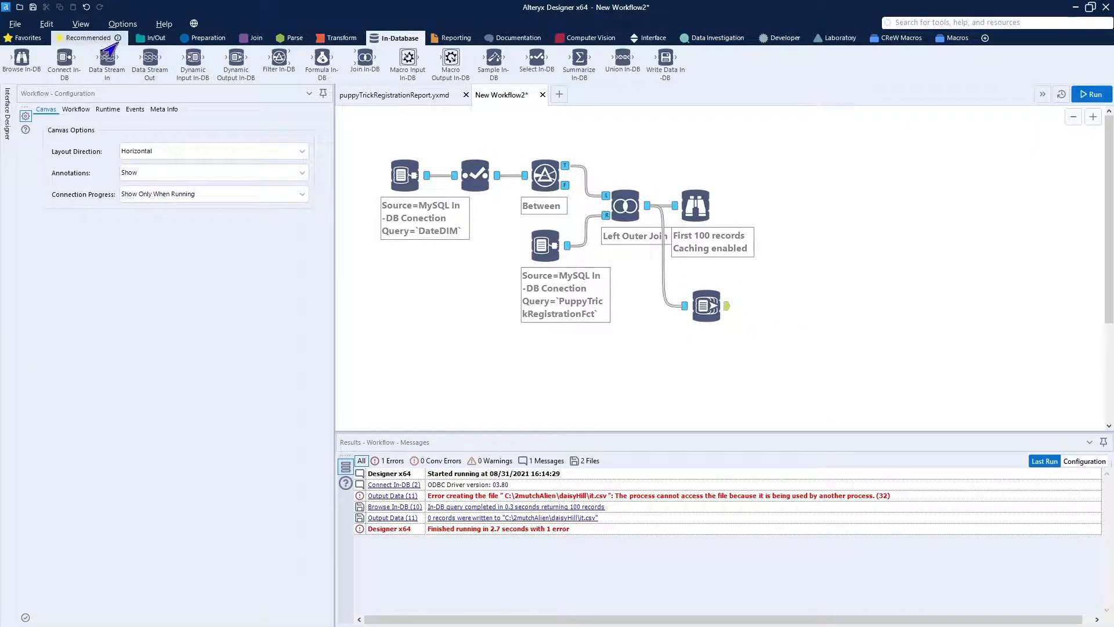
pyautogui.click(154, 37)
pyautogui.moveTo(22, 58); pyautogui.dragTo(765, 306)
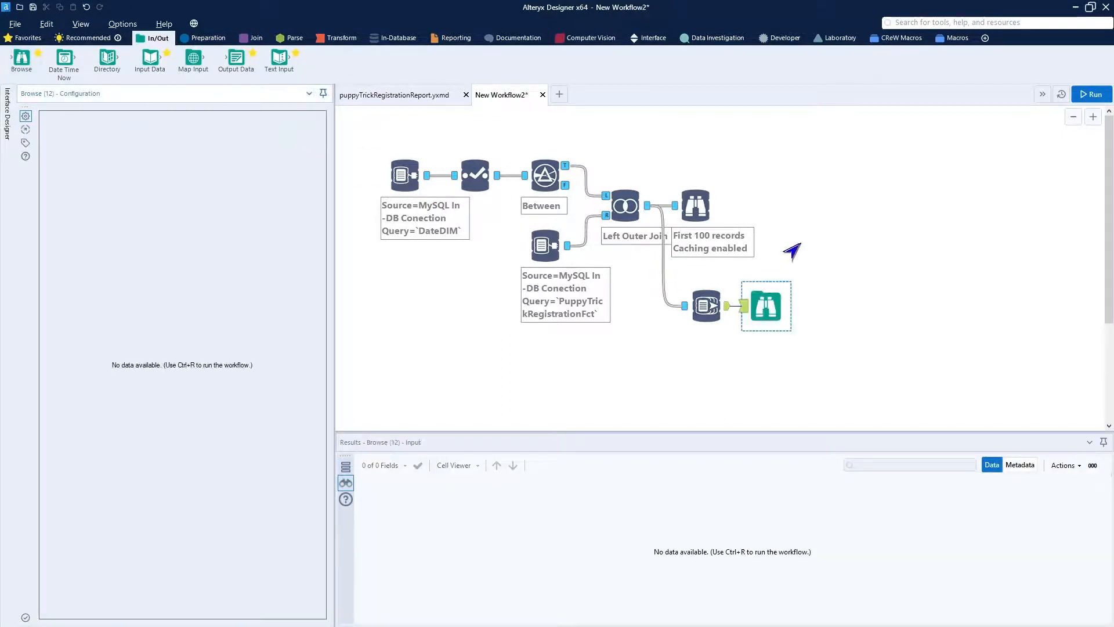
# - Run the workflow and look through the joined records in the Browse In-DB results
pyautogui.click(1087, 93)
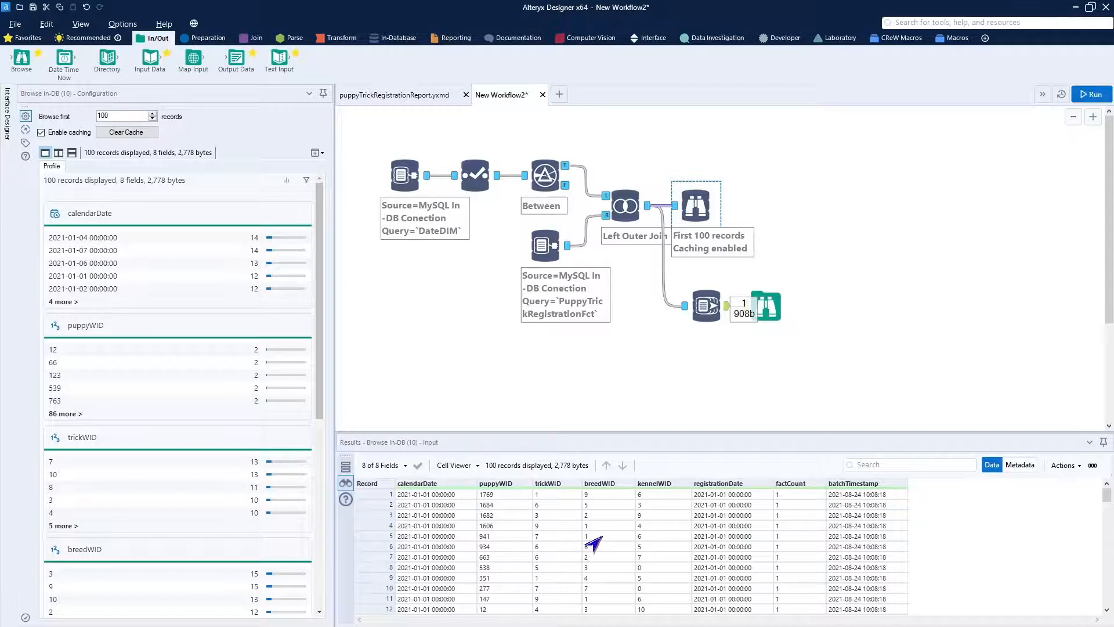
pyautogui.scroll(-20, 592, 544)
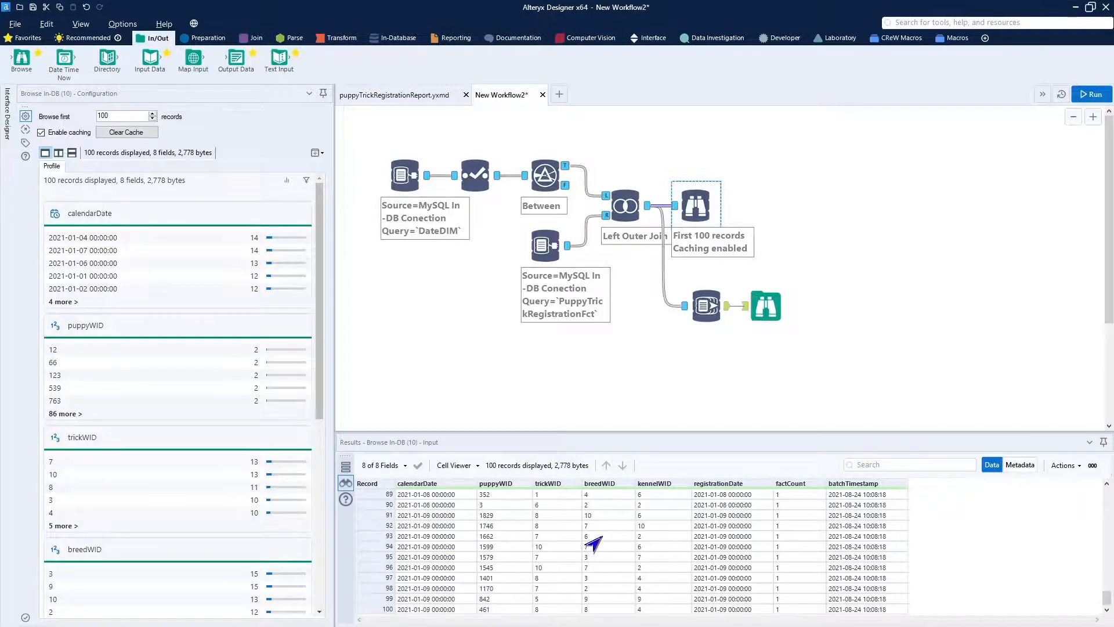
pyautogui.scroll(3, 593, 544)
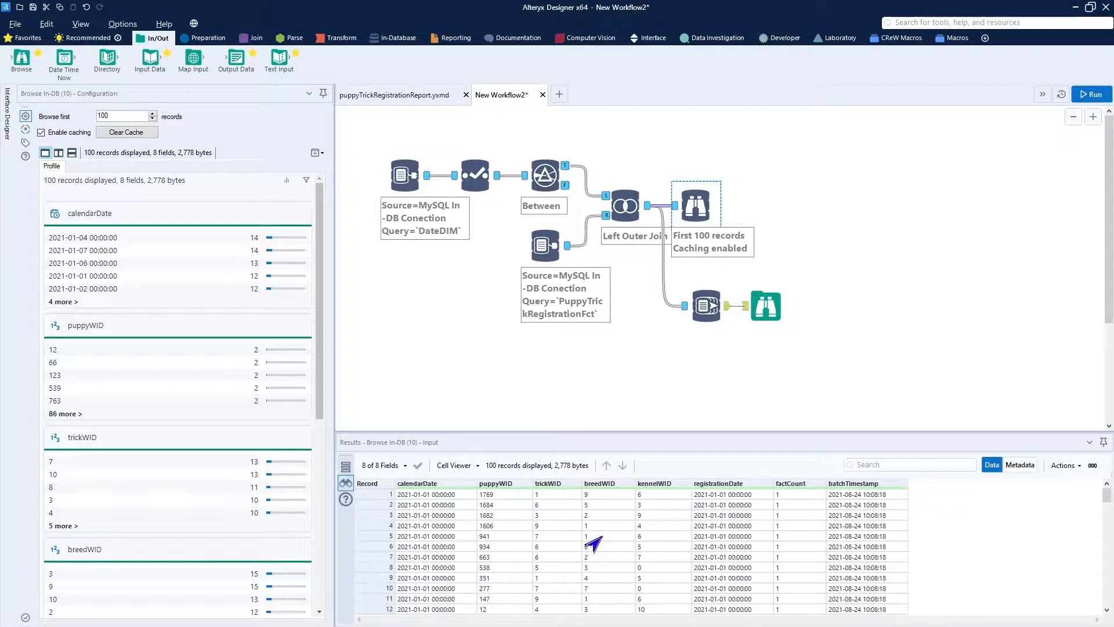
# - Move the Browse In-DB tool farther from the join and insert a Select In-DB tool on the connection between them
pyautogui.scroll(20, 593, 544)
pyautogui.moveTo(717, 209); pyautogui.dragTo(968, 211)
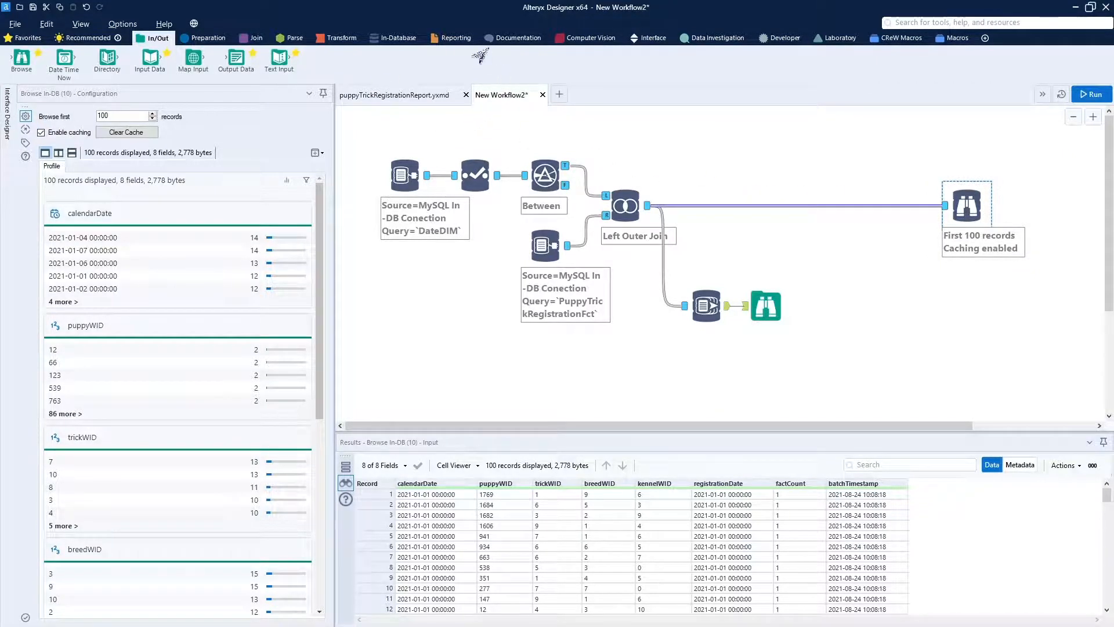
pyautogui.click(375, 38)
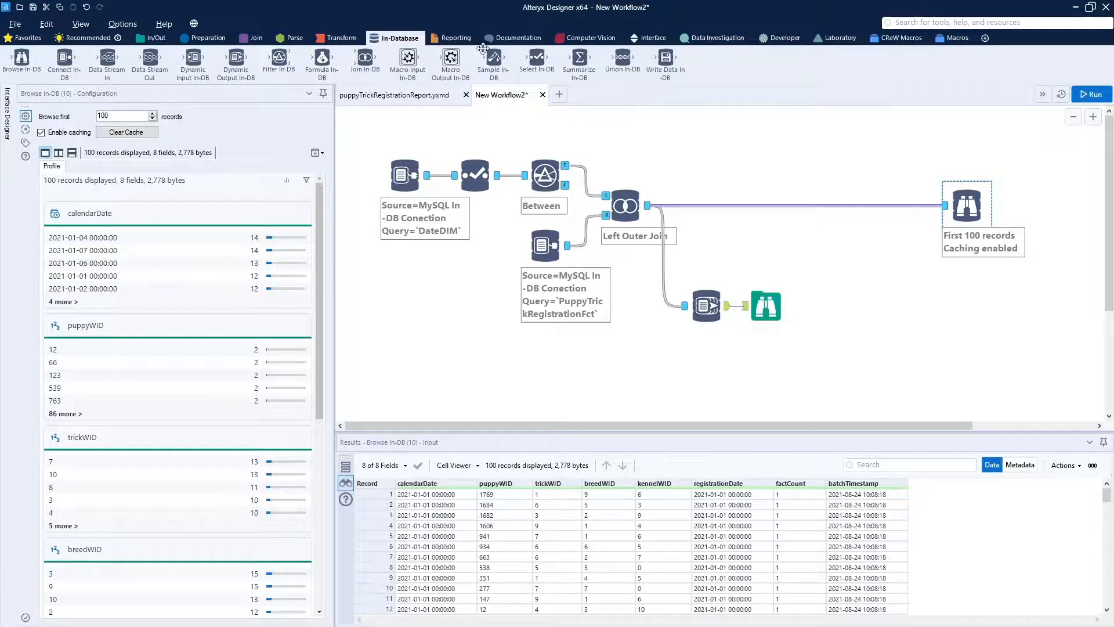
pyautogui.moveTo(532, 56); pyautogui.dragTo(707, 206)
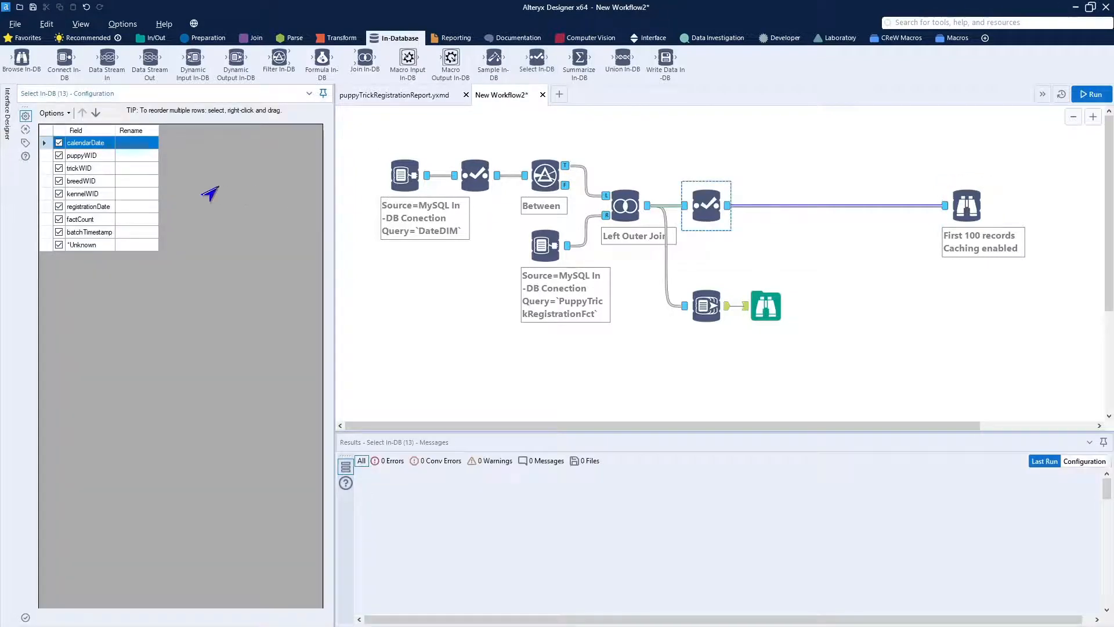
# - Keep only calendarDate, renamed registrationDate, and factCount in the new Select In-DB tool, deselecting all other fields
pyautogui.click(58, 113)
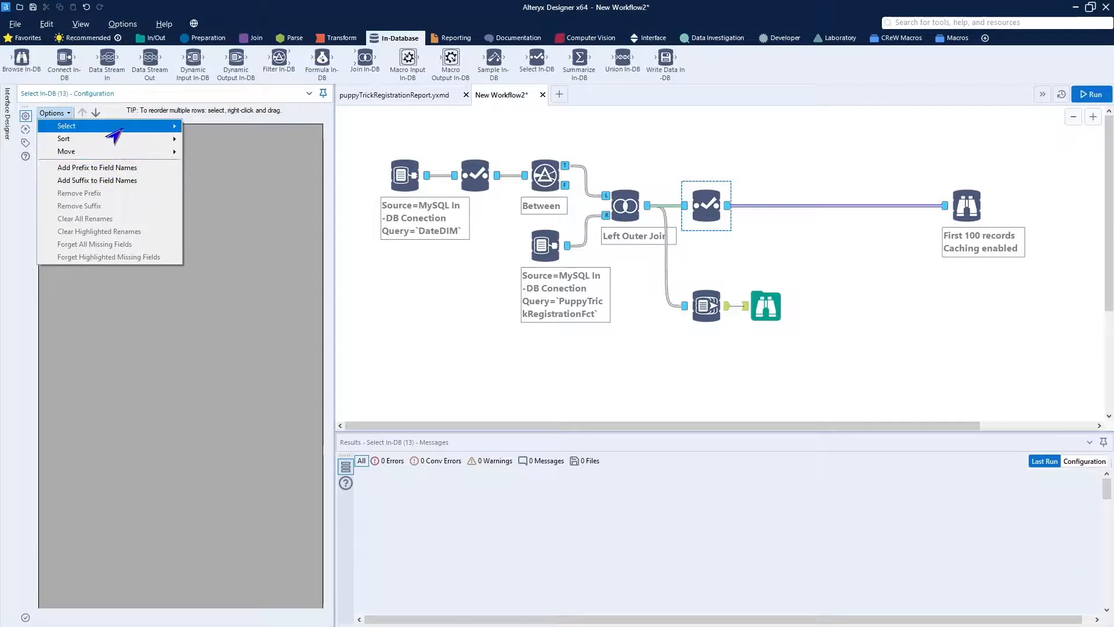
pyautogui.moveTo(139, 126)
pyautogui.click(215, 140)
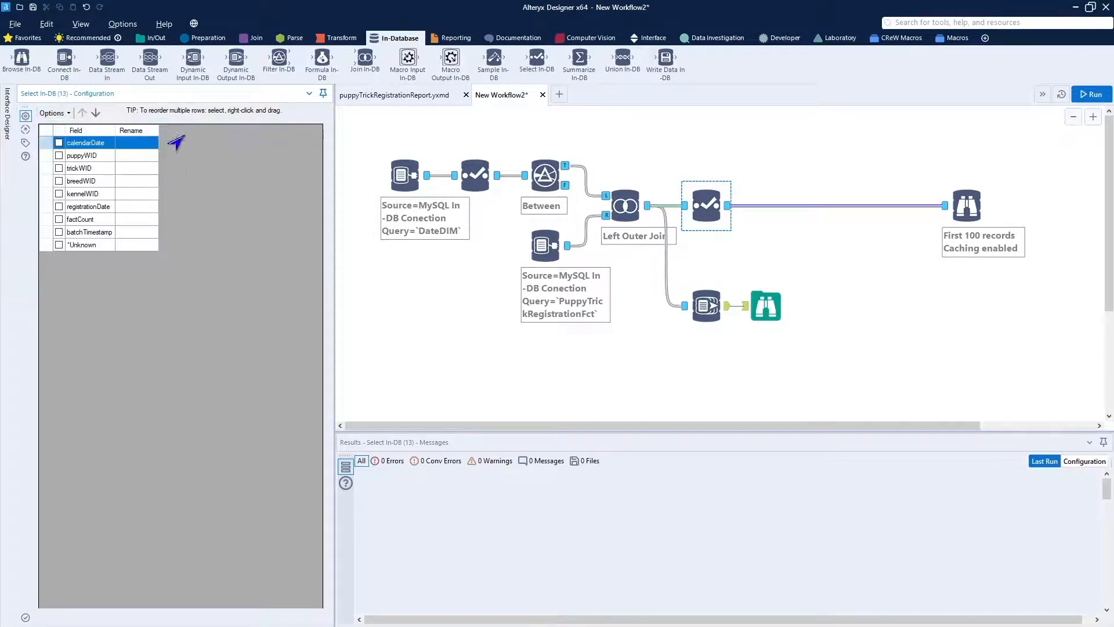
pyautogui.click(59, 143)
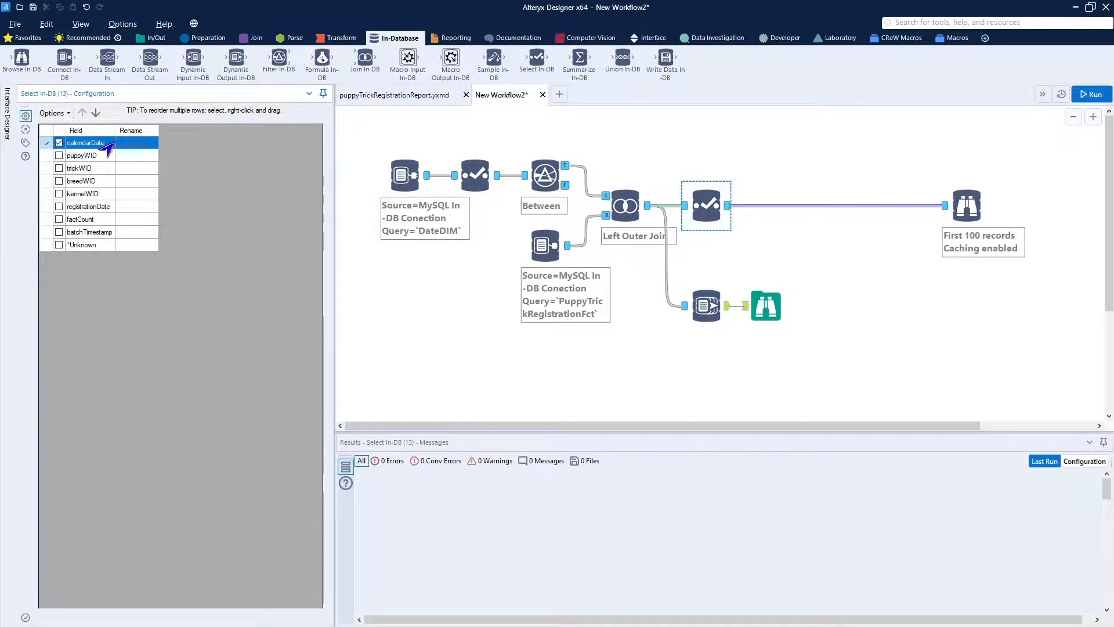
pyautogui.click(137, 142)
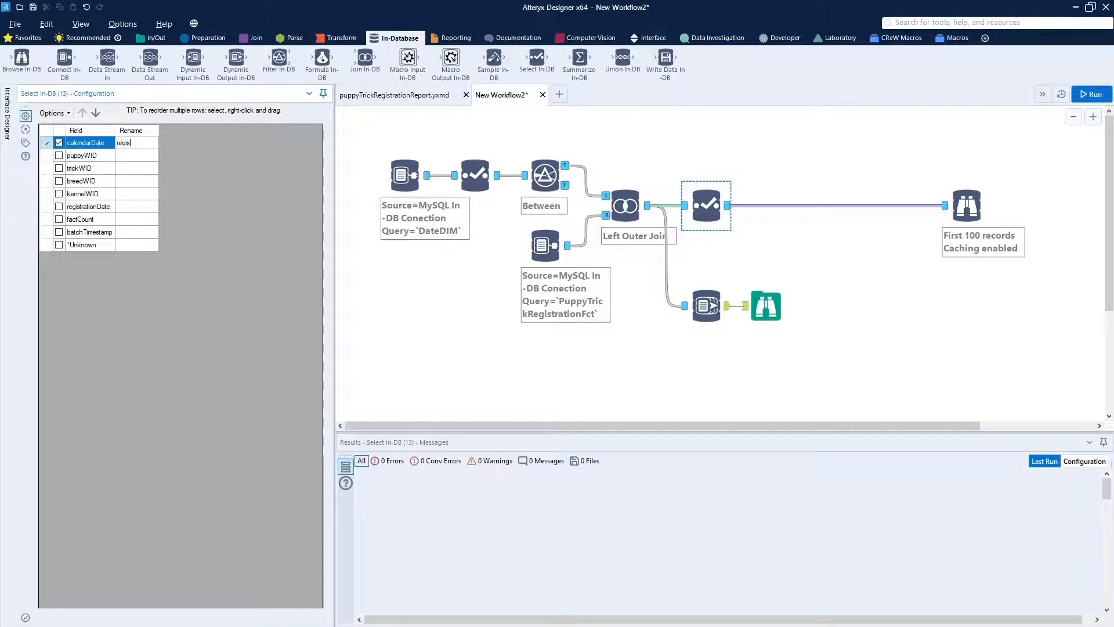
pyautogui.write('registrationDate')
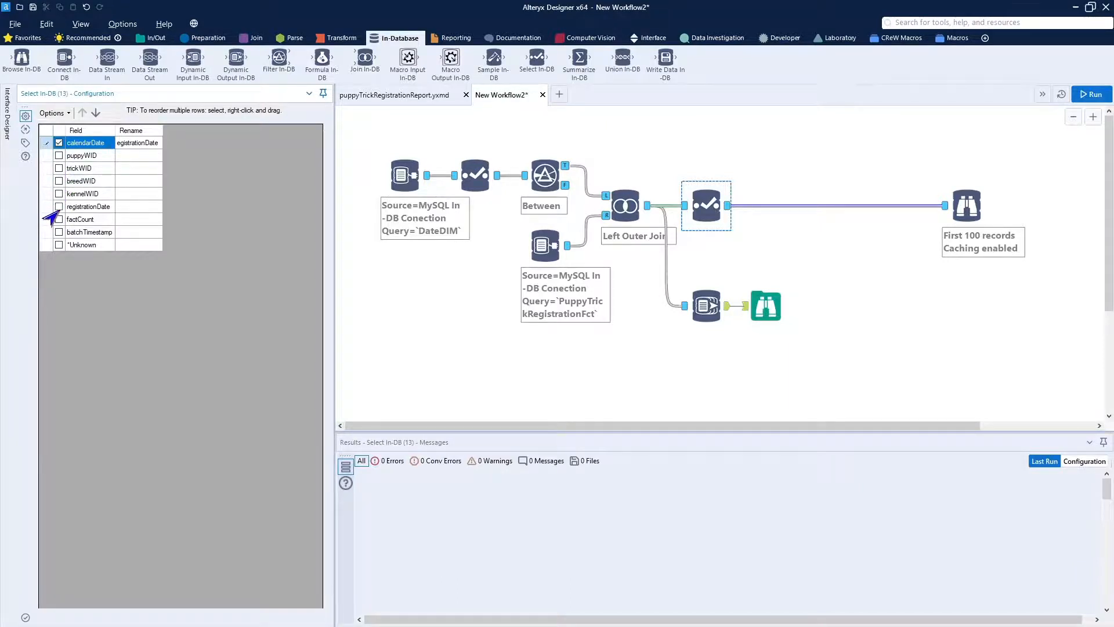
pyautogui.click(57, 219)
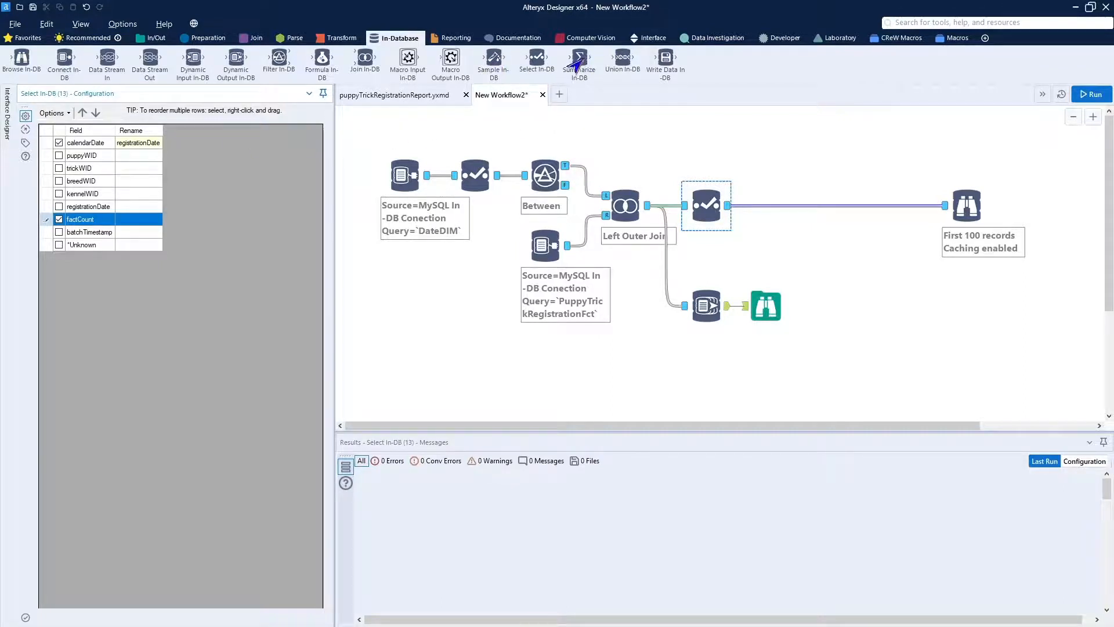
# - Insert a Summarize In-DB tool after the new Select In-DB tool and group by registrationDate
pyautogui.moveTo(582, 58); pyautogui.dragTo(777, 205)
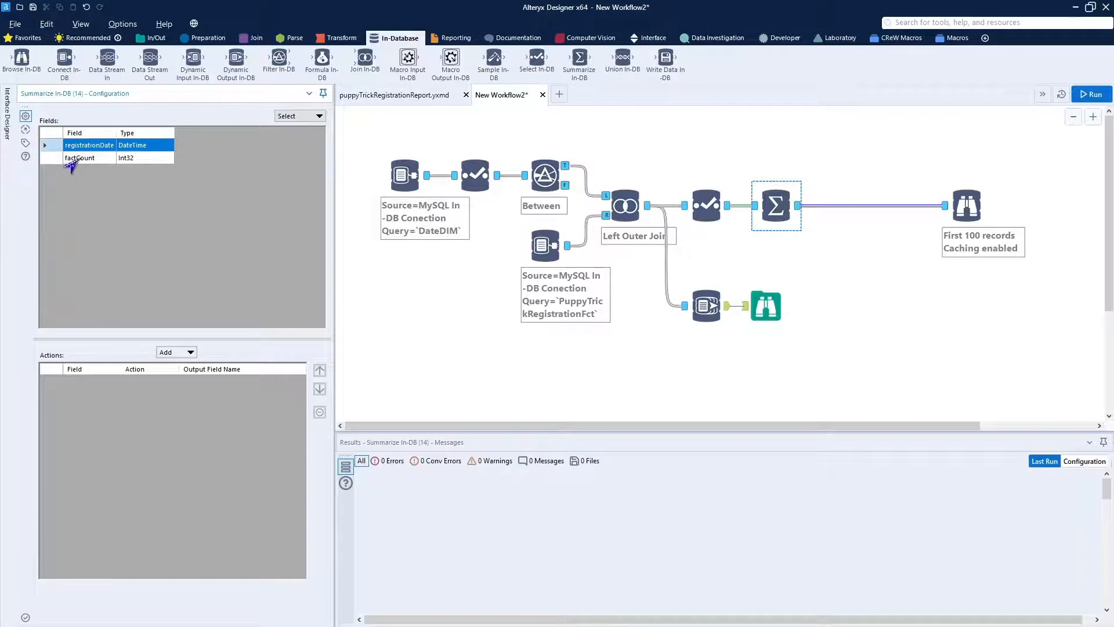
pyautogui.click(168, 352)
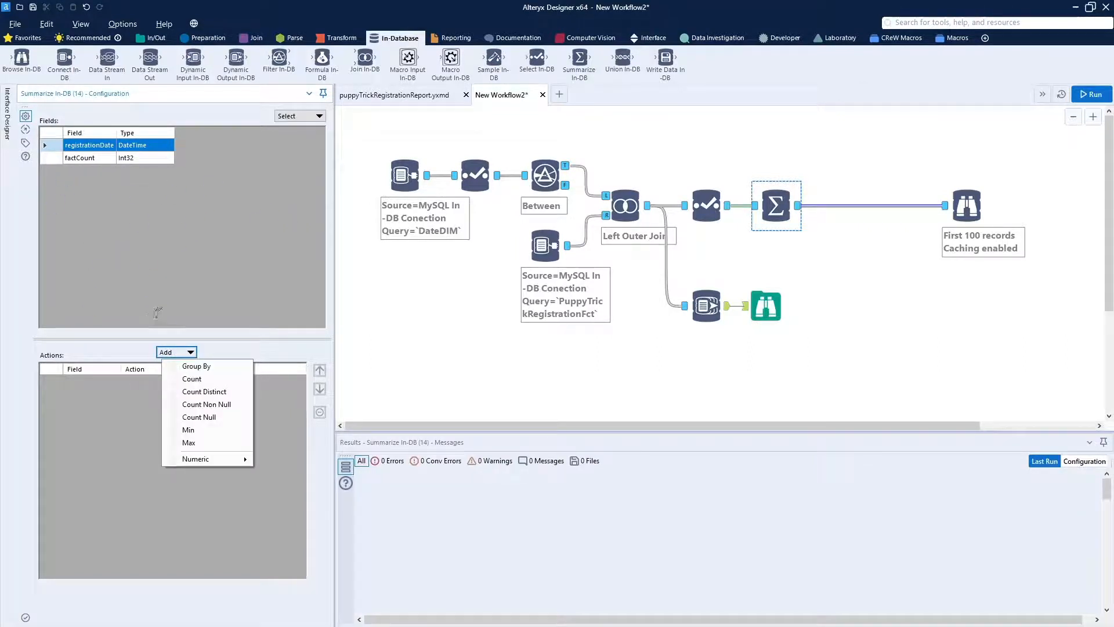
pyautogui.click(204, 370)
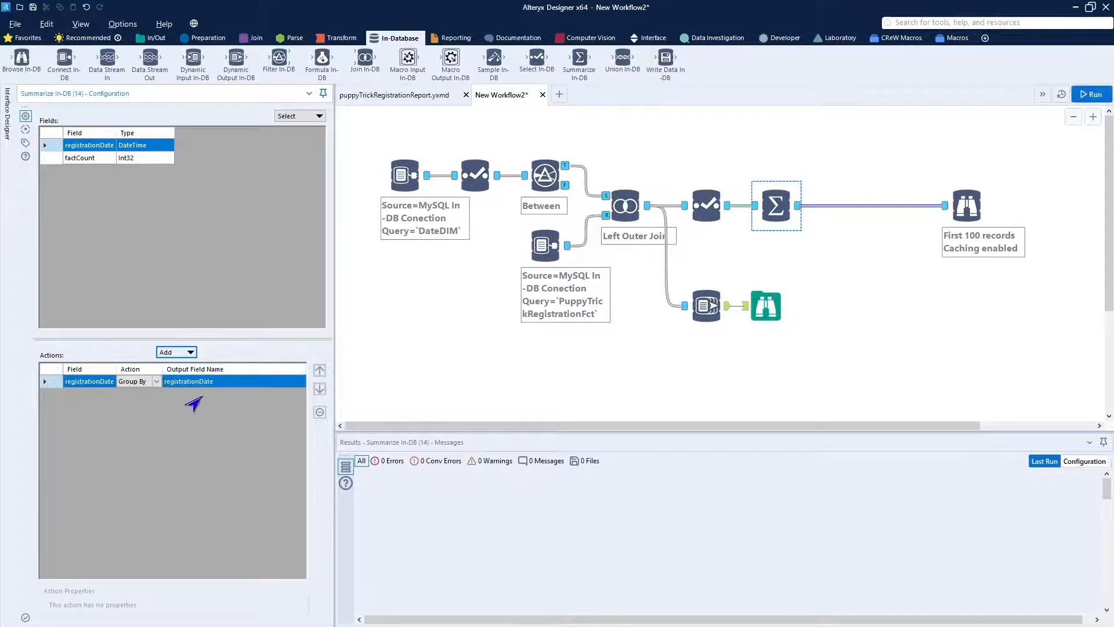
# - Add a Sum of factCount to the summary with the output field name registrationCount
pyautogui.click(92, 160)
pyautogui.click(177, 352)
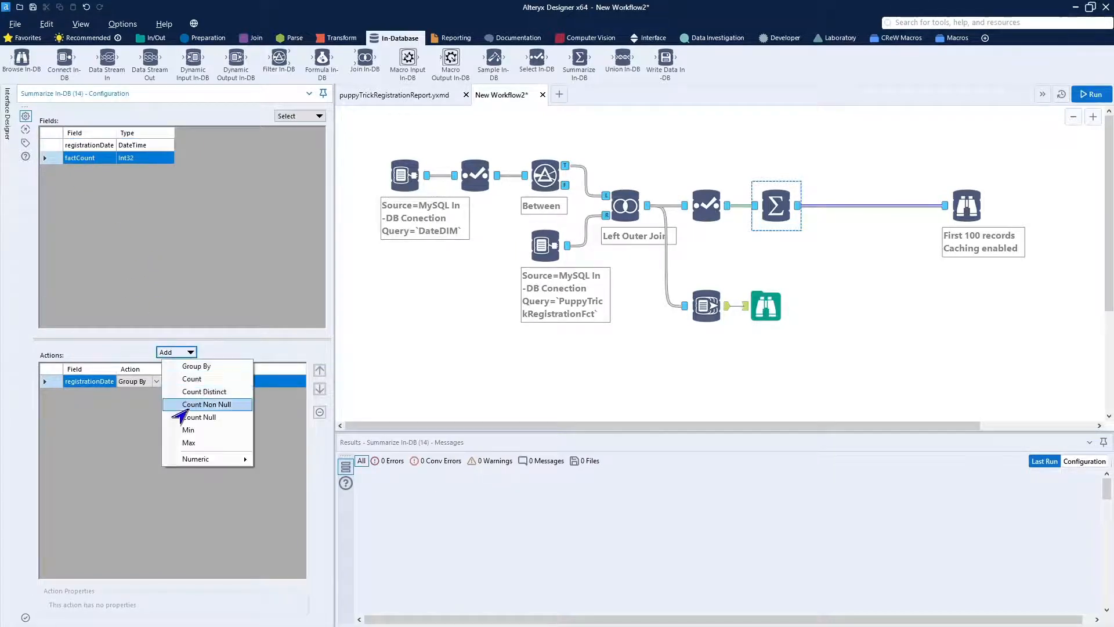
pyautogui.moveTo(193, 460)
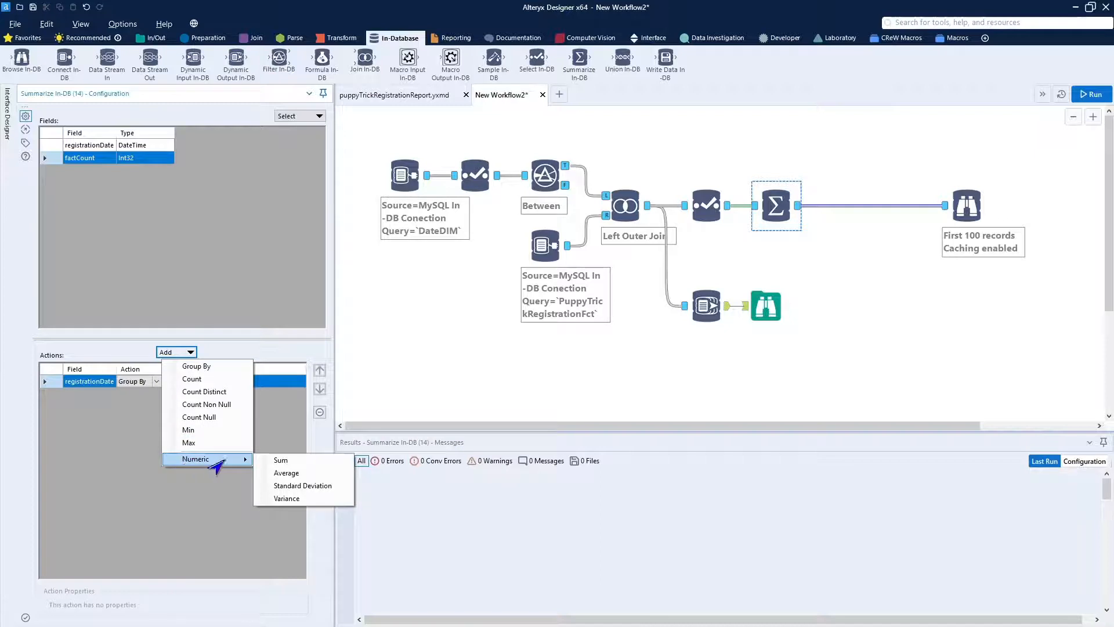
pyautogui.click(278, 461)
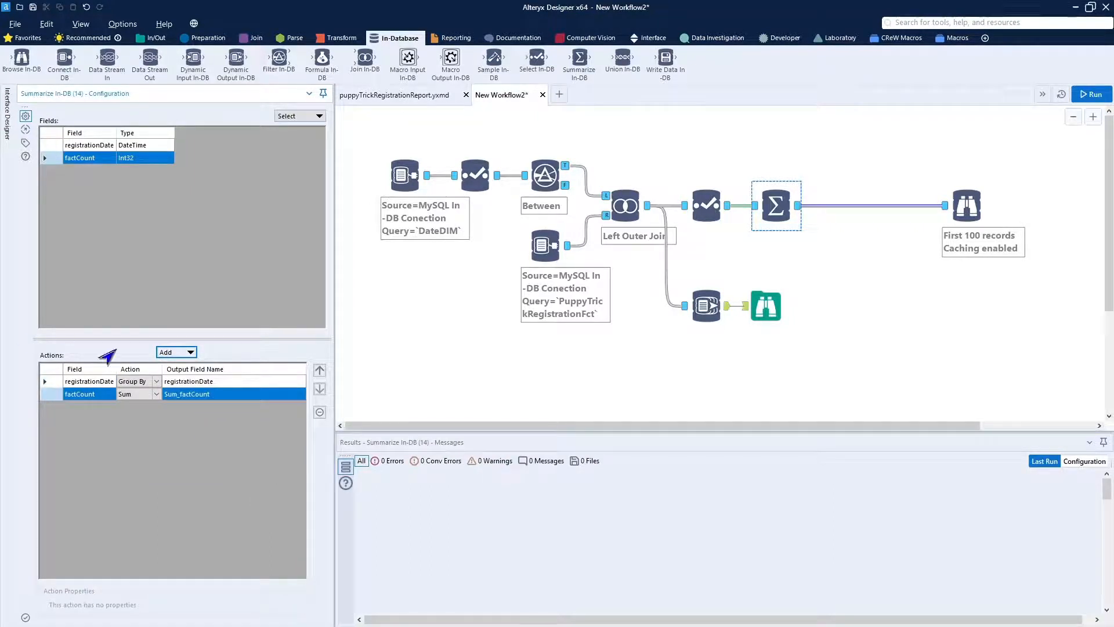
pyautogui.click(224, 394)
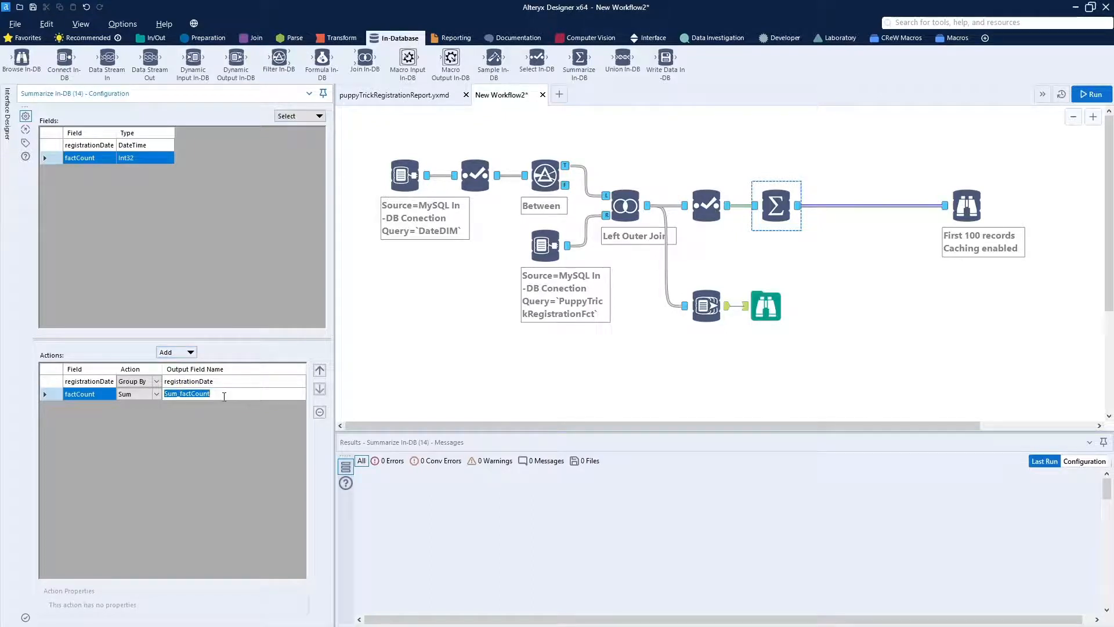
pyautogui.write('registration')
pyautogui.click(451, 366)
# - Run the workflow and examine the registrationCount values in the Browse In-DB results for nulls
pyautogui.click(1090, 94)
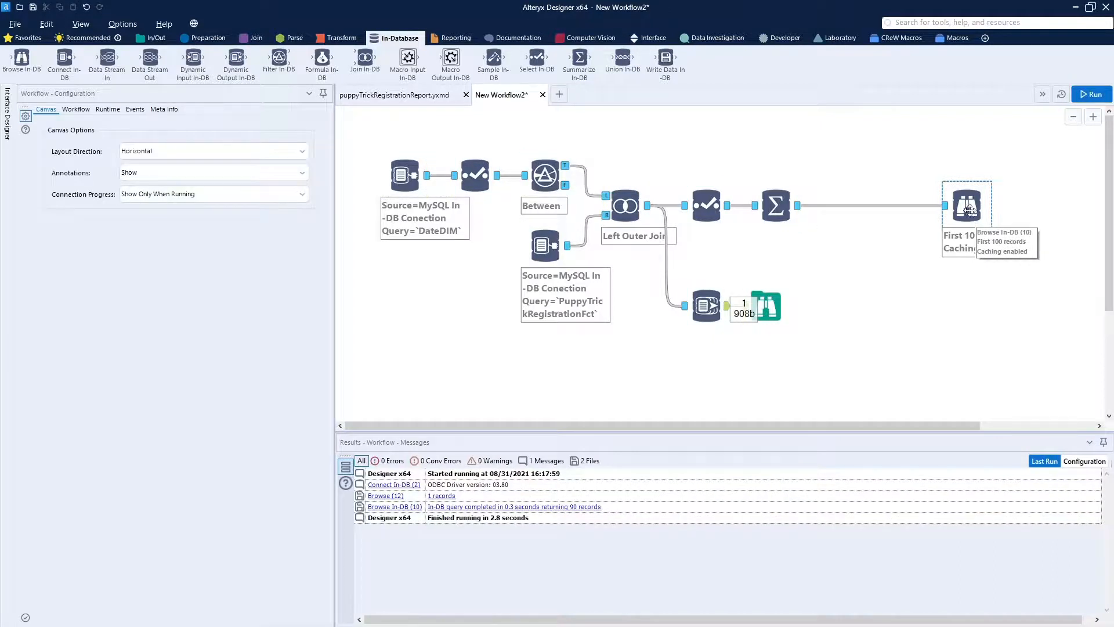
pyautogui.click(967, 209)
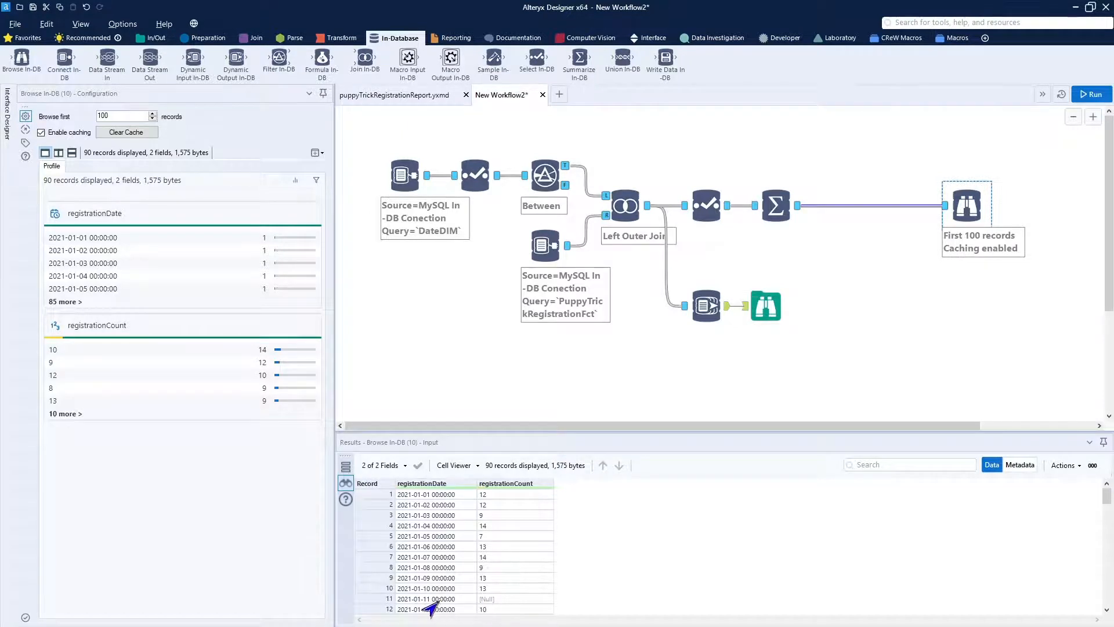
pyautogui.click(490, 599)
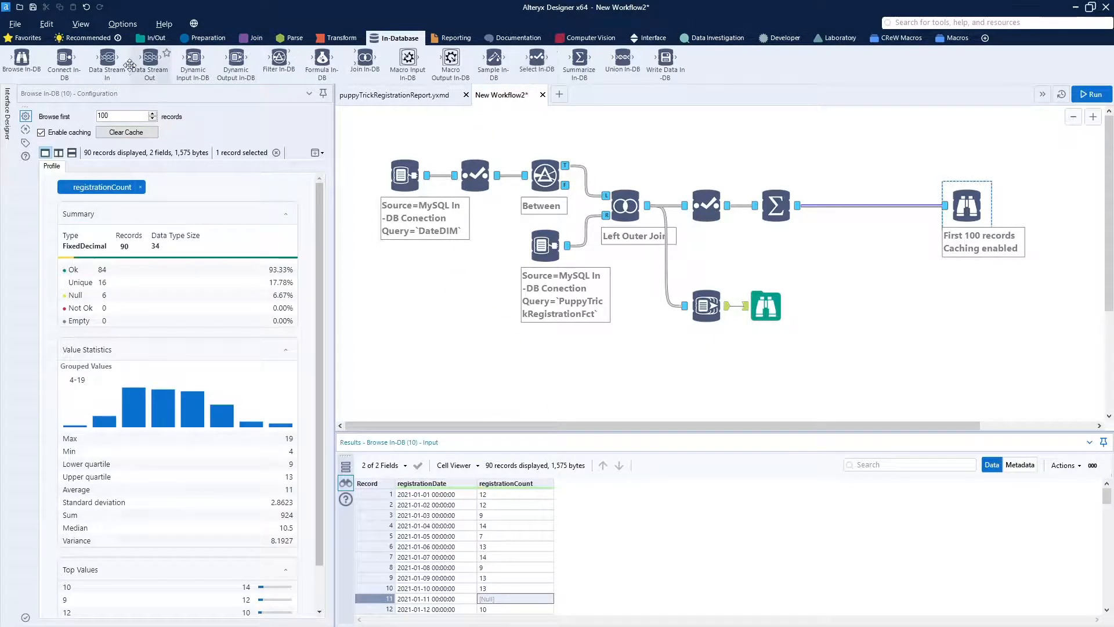
# - Insert a Formula In-DB tool between the Summarize In-DB and Browse In-DB tools and list its available output fields
pyautogui.moveTo(323, 55); pyautogui.dragTo(847, 209)
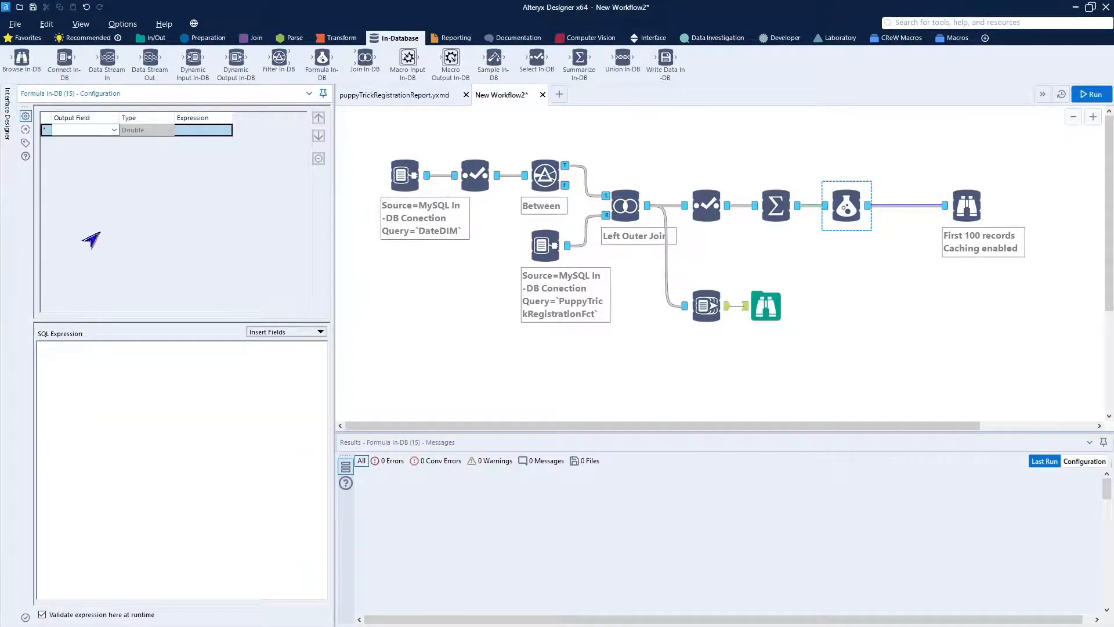
pyautogui.click(102, 130)
pyautogui.click(113, 130)
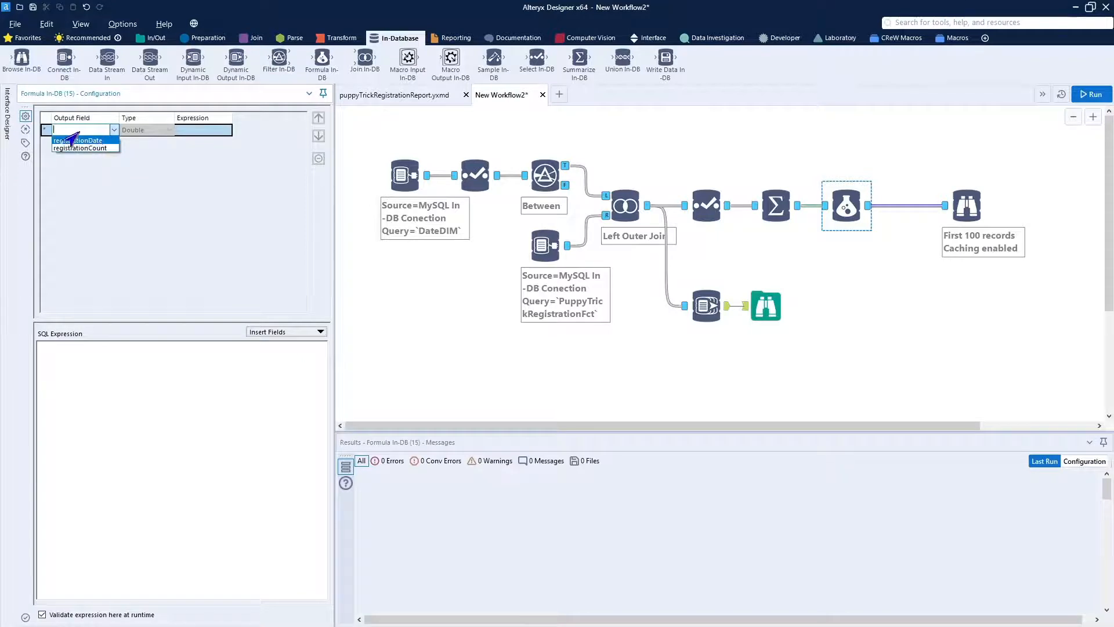
pyautogui.write('afsadfas')
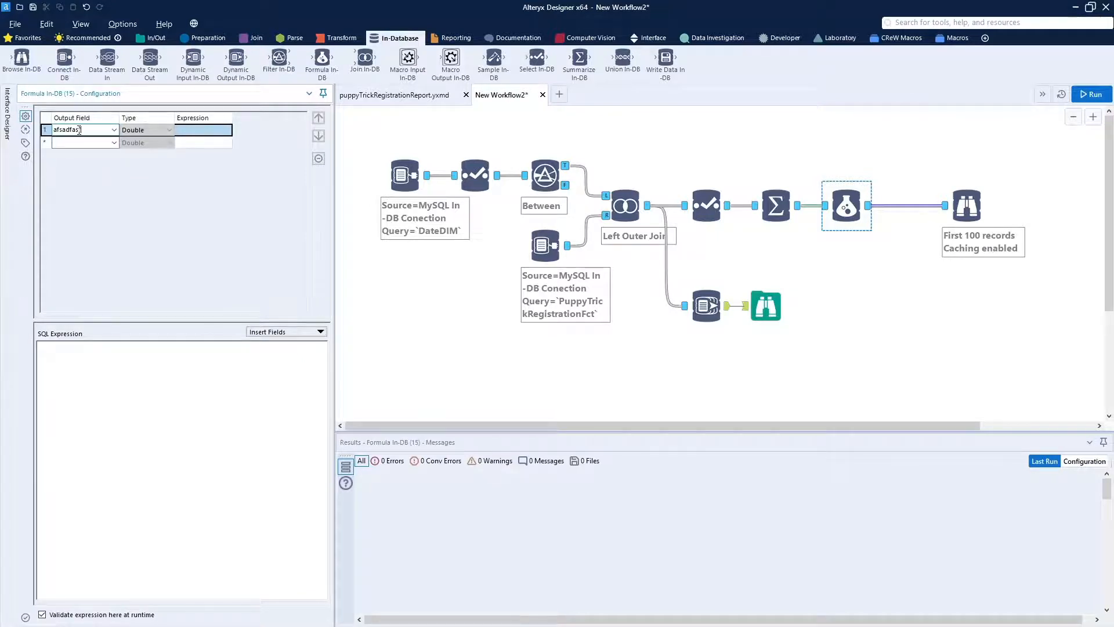
pyautogui.write('f')
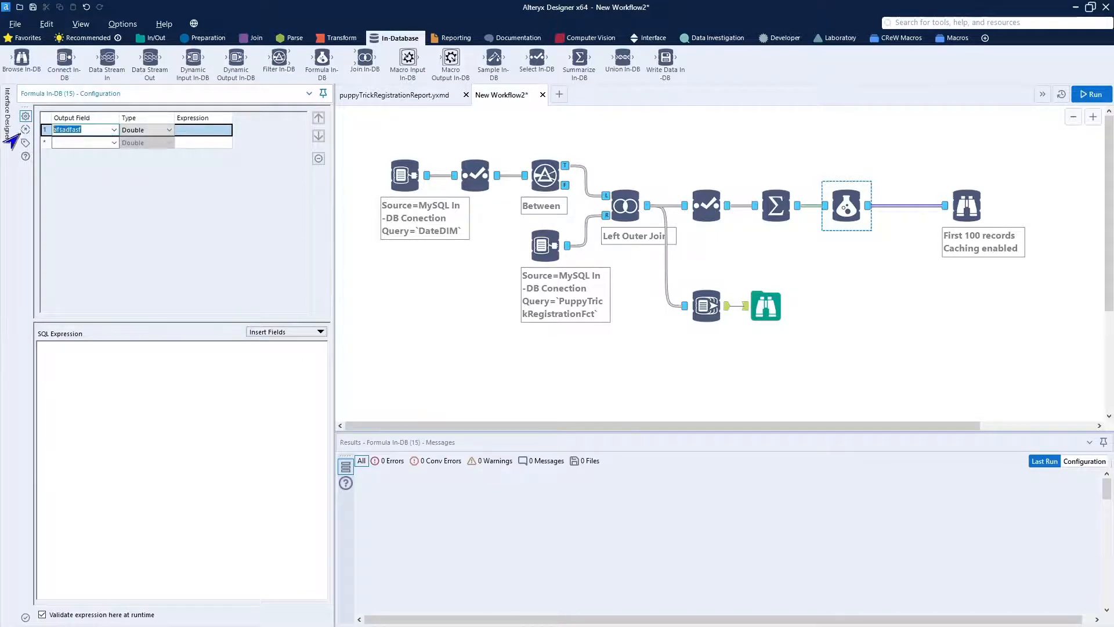
pyautogui.press('BackSpace')
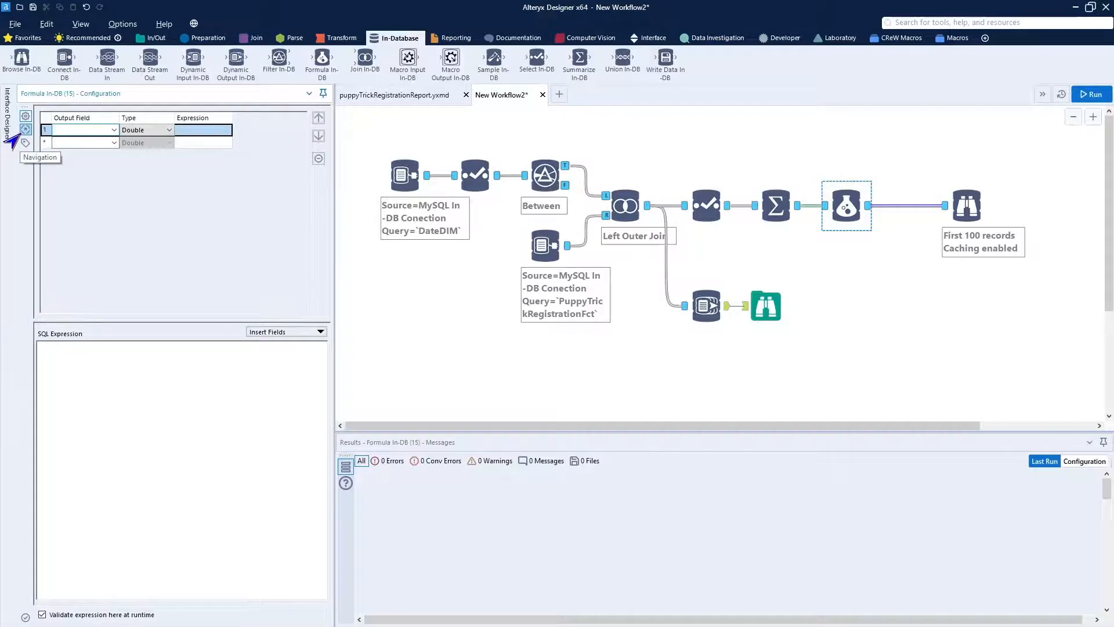
pyautogui.click(113, 130)
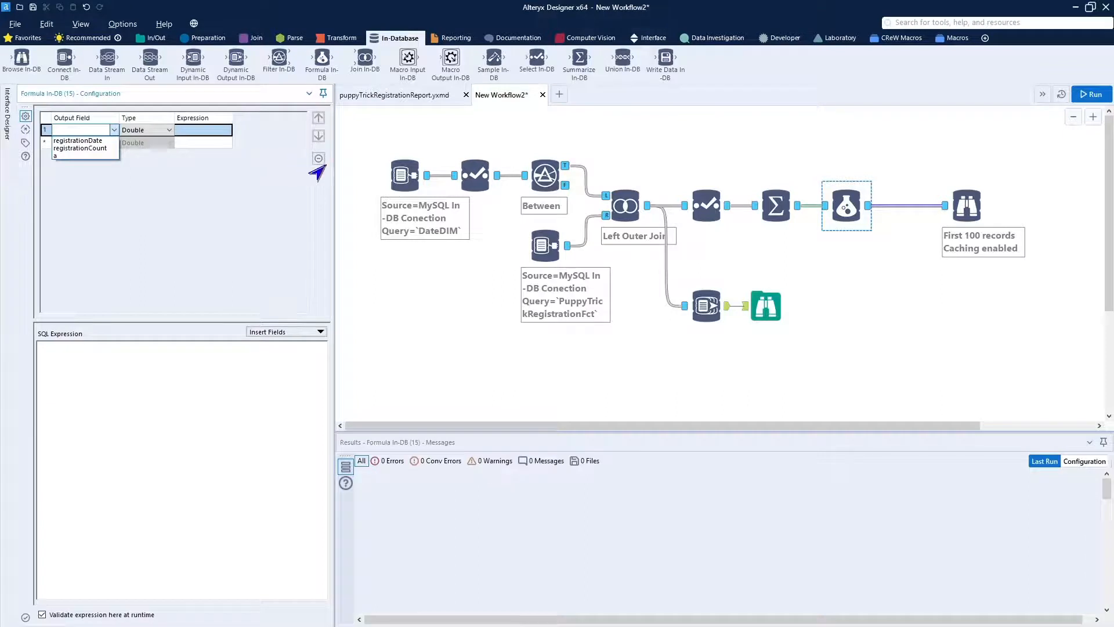
pyautogui.click(92, 169)
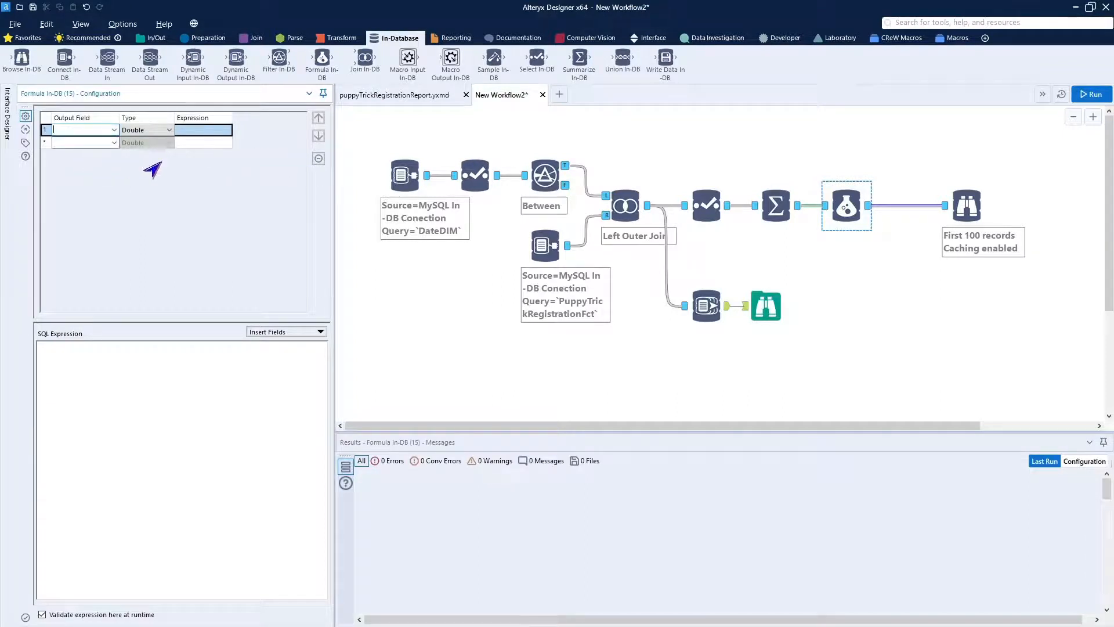
pyautogui.click(318, 161)
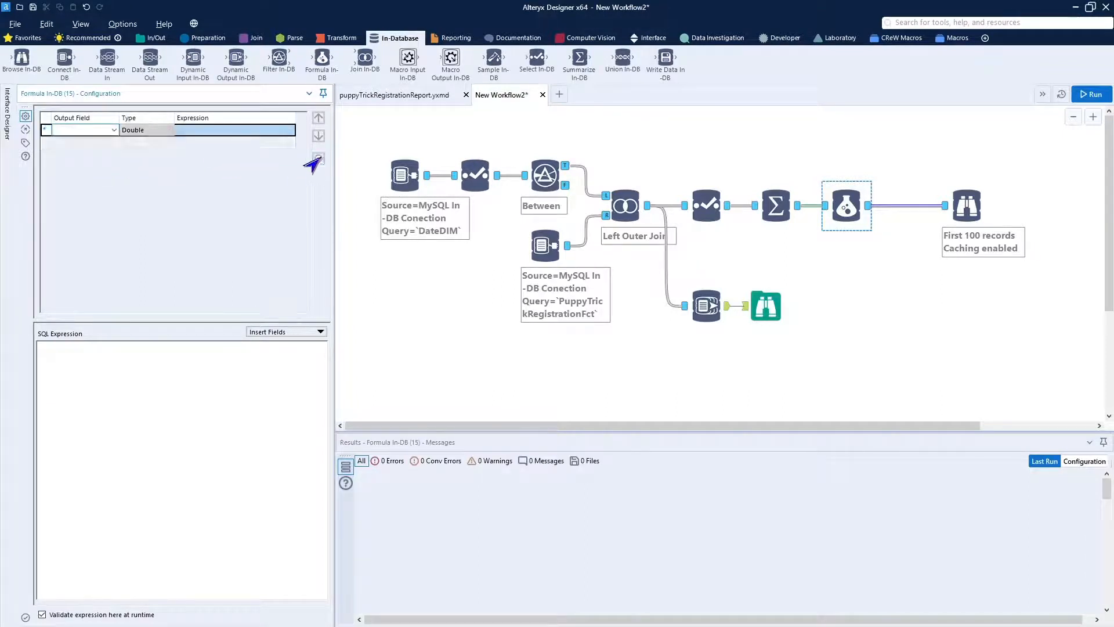
# - Choose the existing registrationCount field as the formula's output field
pyautogui.click(114, 130)
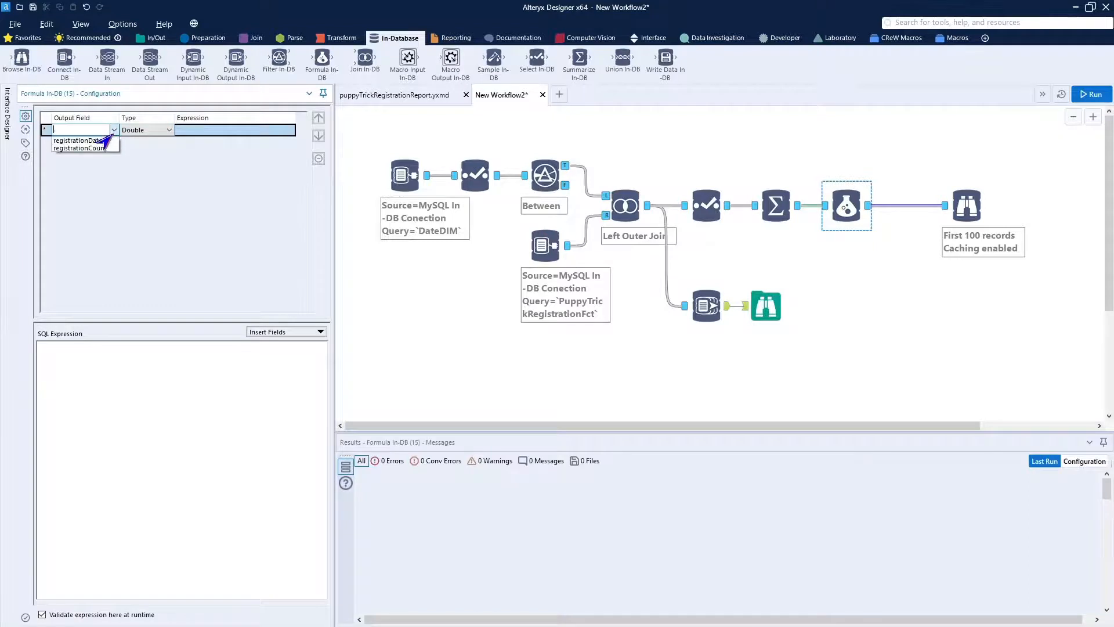
pyautogui.click(87, 148)
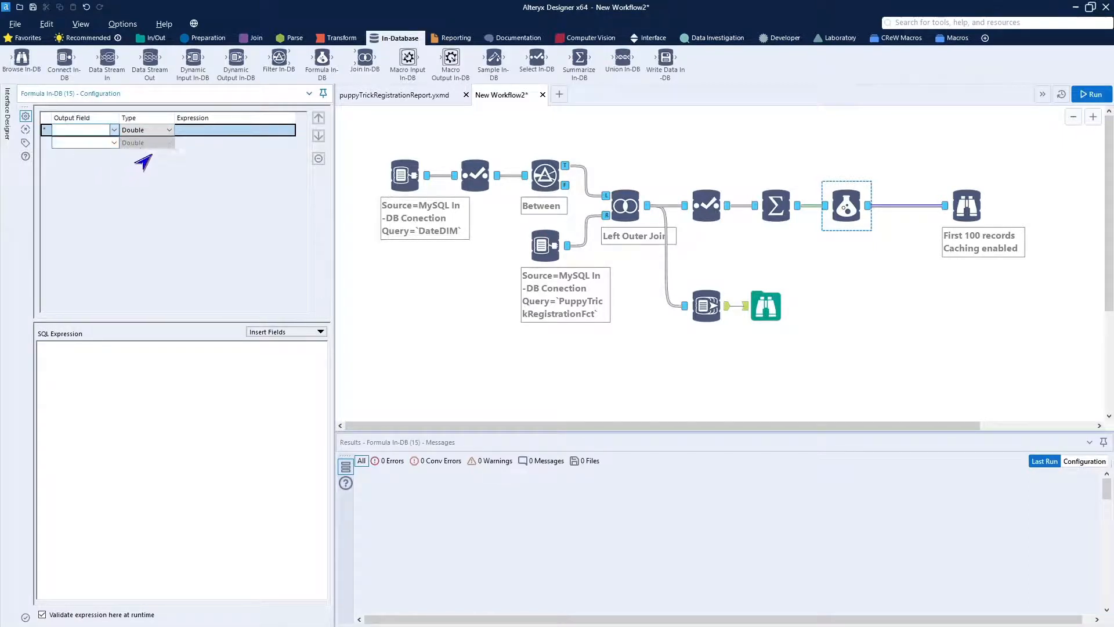
pyautogui.click(169, 130)
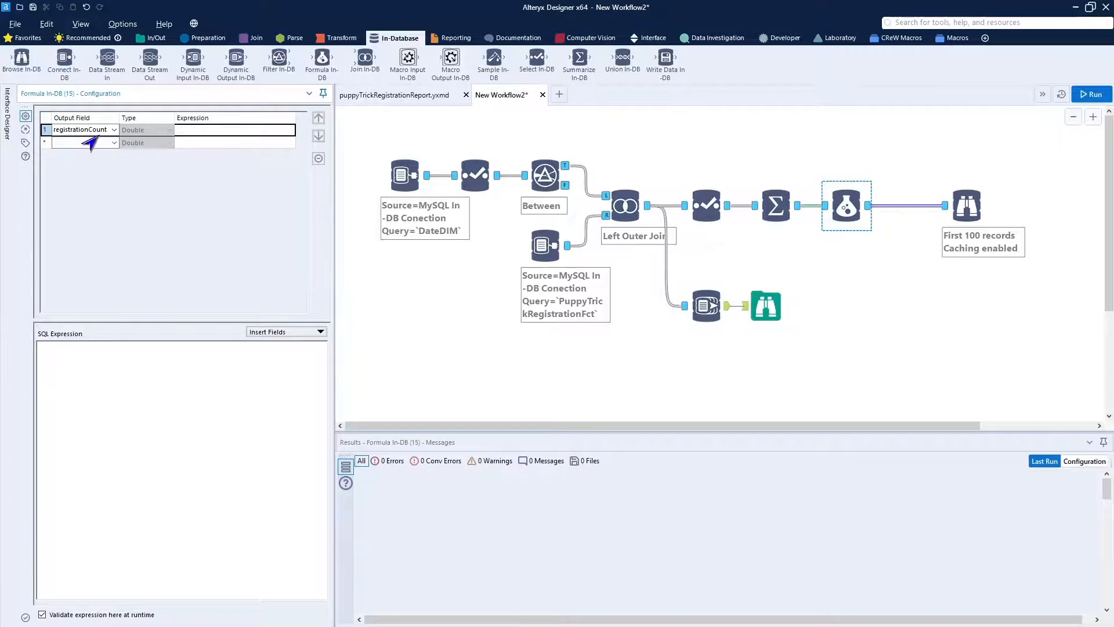
# - Enter the SQL expression Coalesce(`registrationCount`,0) for the registrationCount formula
pyautogui.click(94, 361)
pyautogui.write('Coalesce(regist')
pyautogui.press('BackSpace')
pyautogui.press('BackSpace')
pyautogui.press('BackSpace')
pyautogui.press('BackSpace')
pyautogui.click(256, 333)
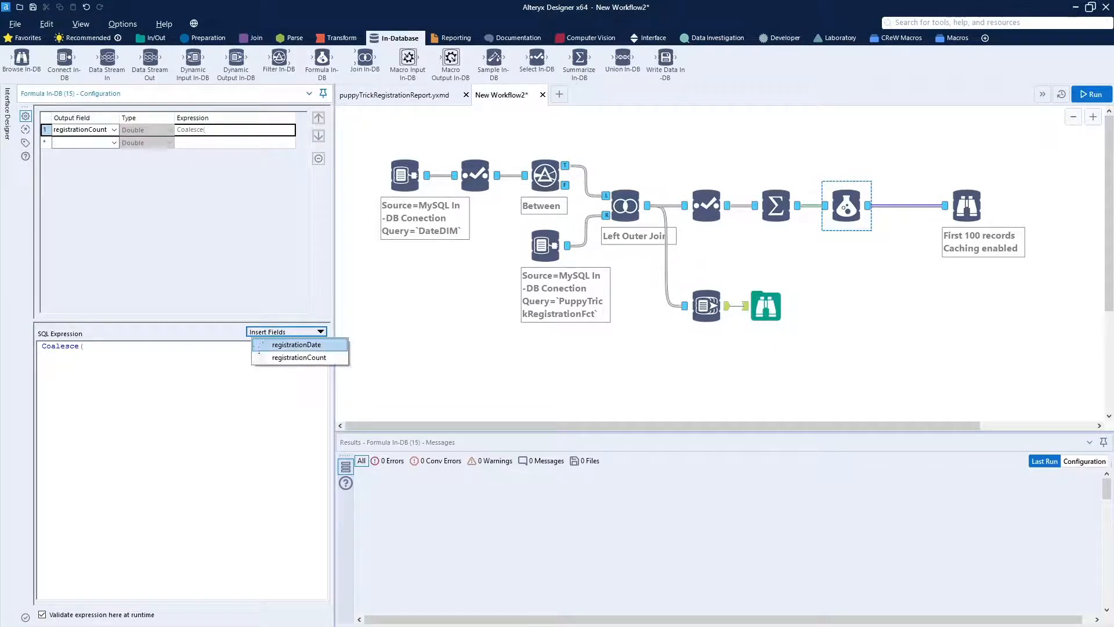
pyautogui.click(269, 358)
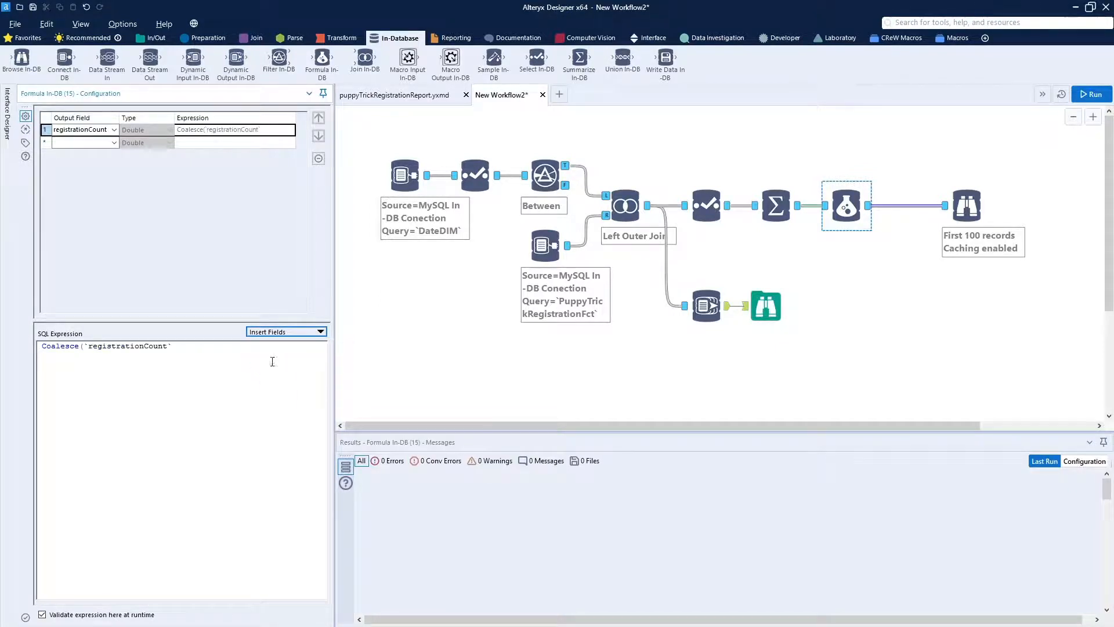
pyautogui.click(217, 351)
pyautogui.write(')')
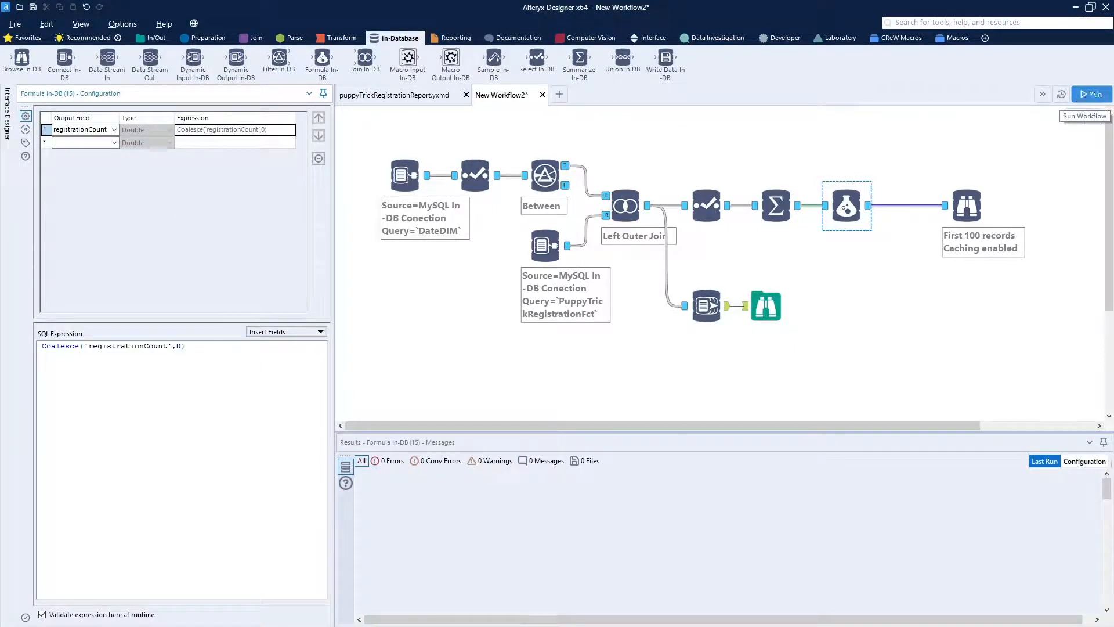
# - Run the workflow and move the Browse In-DB tool to just above the Formula In-DB tool's output
pyautogui.click(1086, 95)
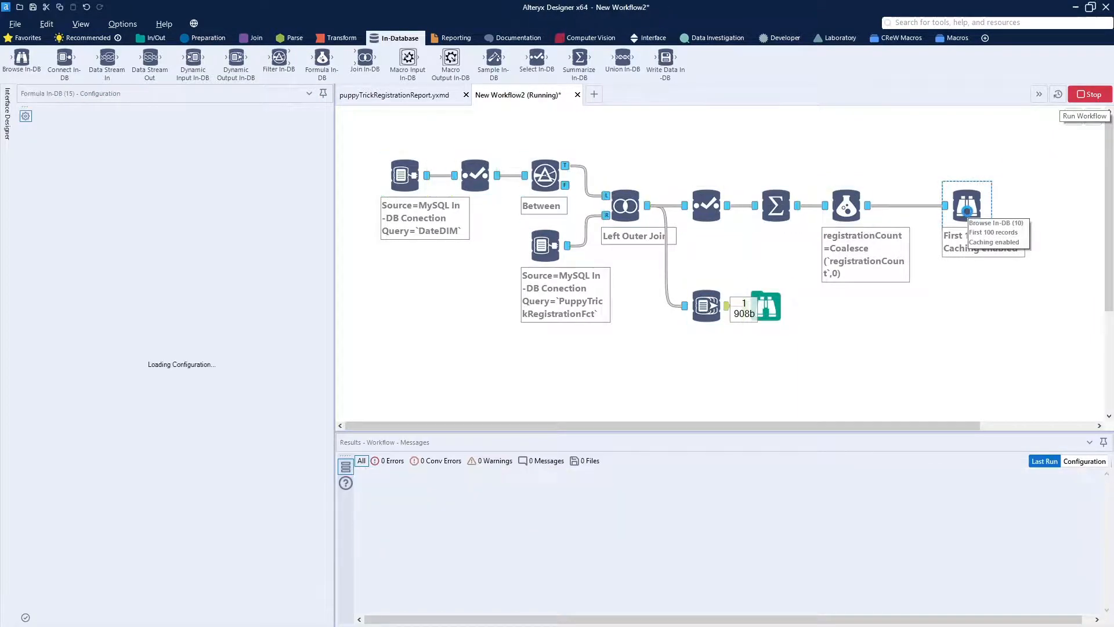
pyautogui.moveTo(967, 211); pyautogui.dragTo(897, 138)
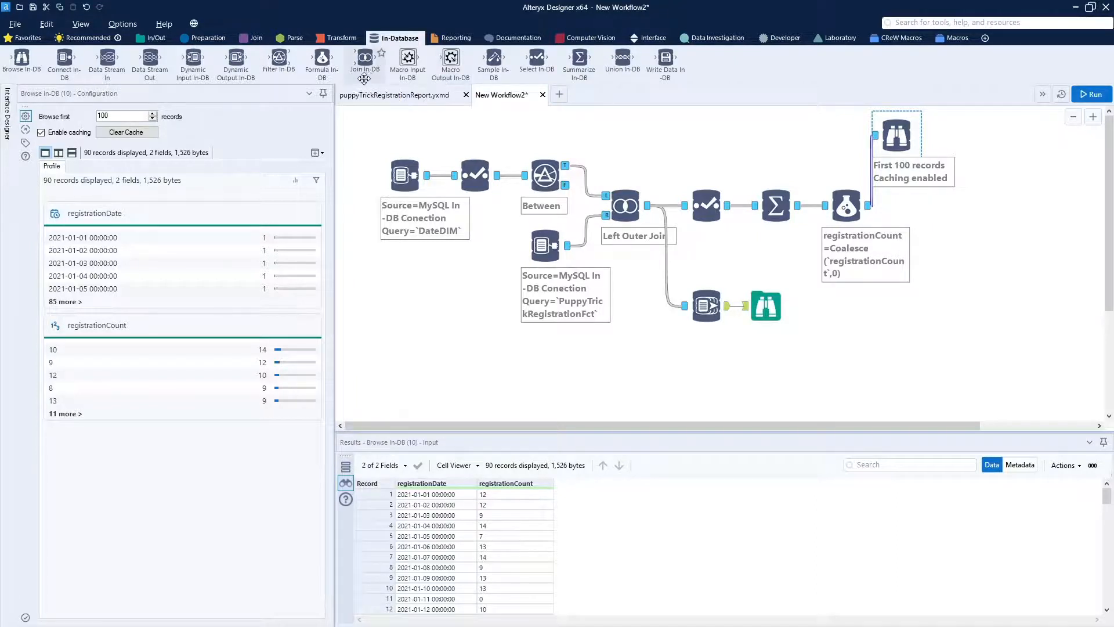
# - Connect a Data Stream Out tool to the Formula In-DB output and attach an Interactive Chart tool followed by a Browse tool
pyautogui.moveTo(147, 68); pyautogui.dragTo(939, 209)
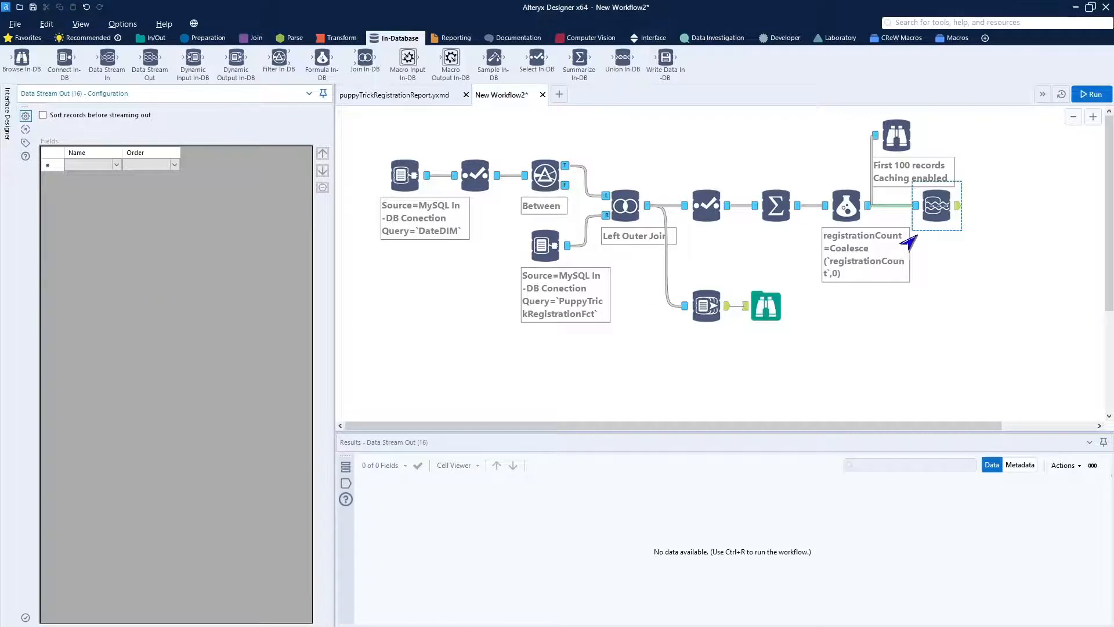
pyautogui.hotkey('ctrl', 'r')
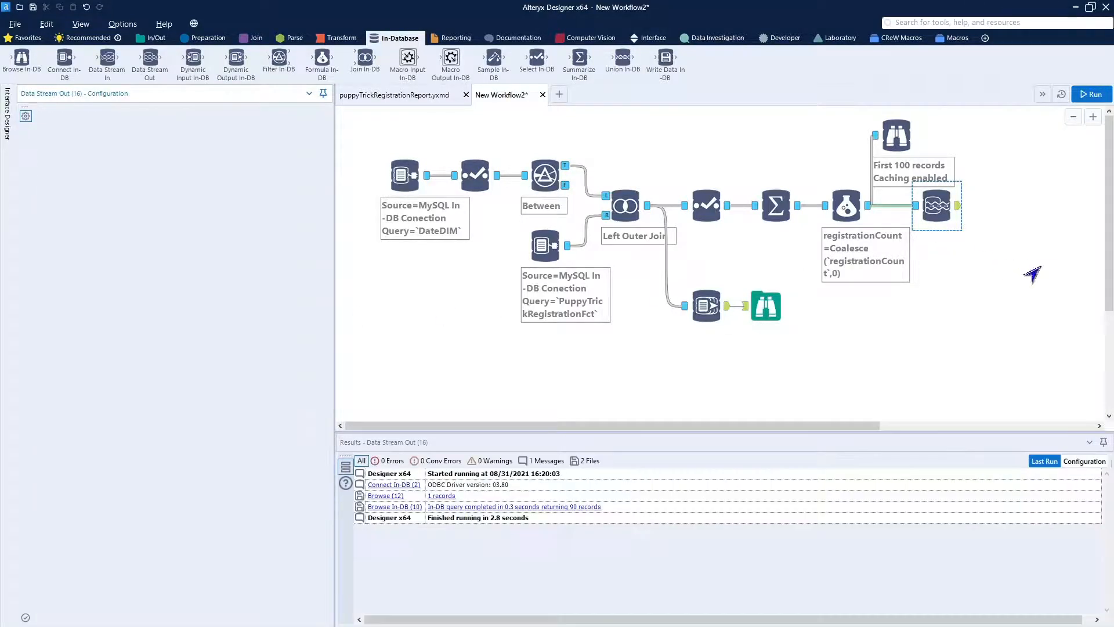
pyautogui.click(922, 208)
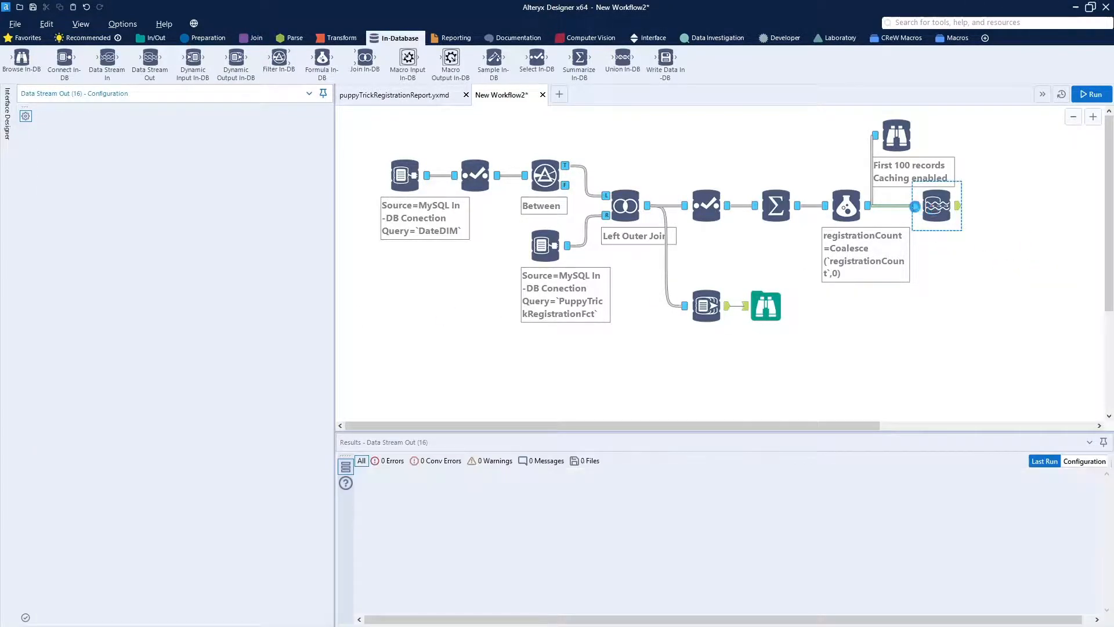
pyautogui.click(958, 208)
pyautogui.moveTo(959, 207)
pyautogui.mouseDown()
pyautogui.moveTo(1064, 348)
pyautogui.moveTo(1048, 219)
pyautogui.moveTo(962, 208)
pyautogui.moveTo(999, 207)
pyautogui.mouseUp()
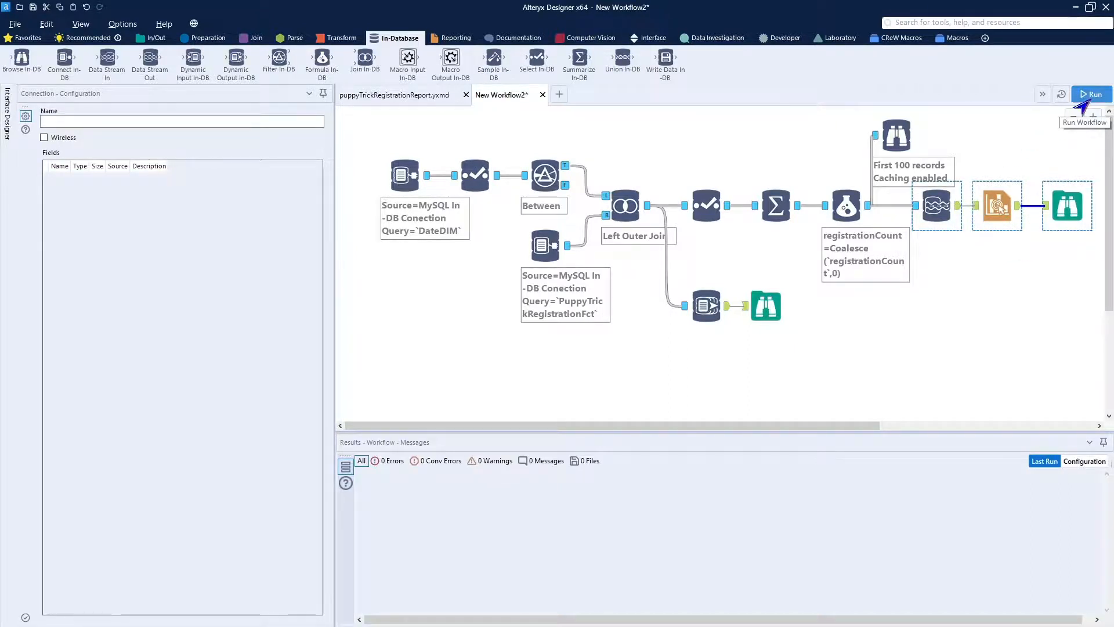
# - Run the workflow and view the registrationCount by registrationDate chart in the Browse tool that follows the Interactive Chart
pyautogui.click(1080, 106)
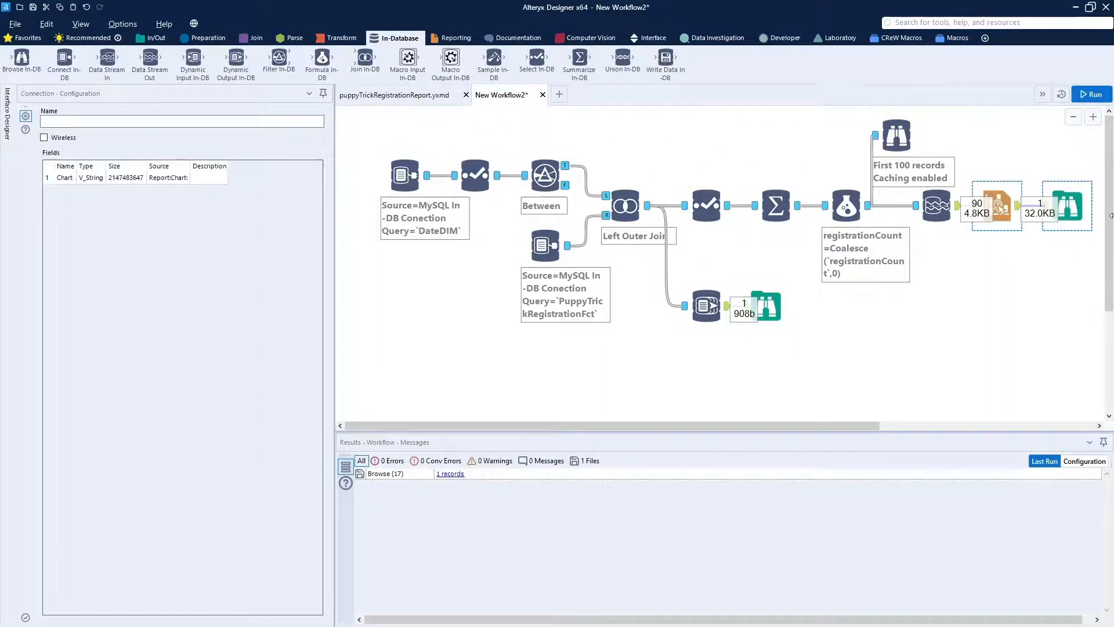
pyautogui.click(1074, 213)
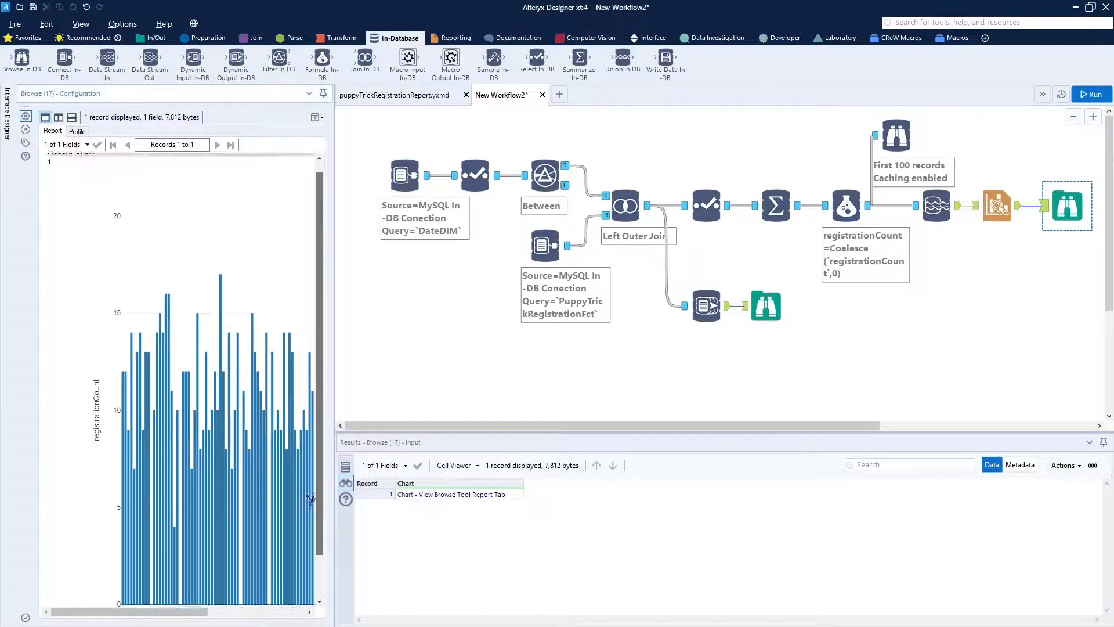
pyautogui.scroll(-1, 313, 489)
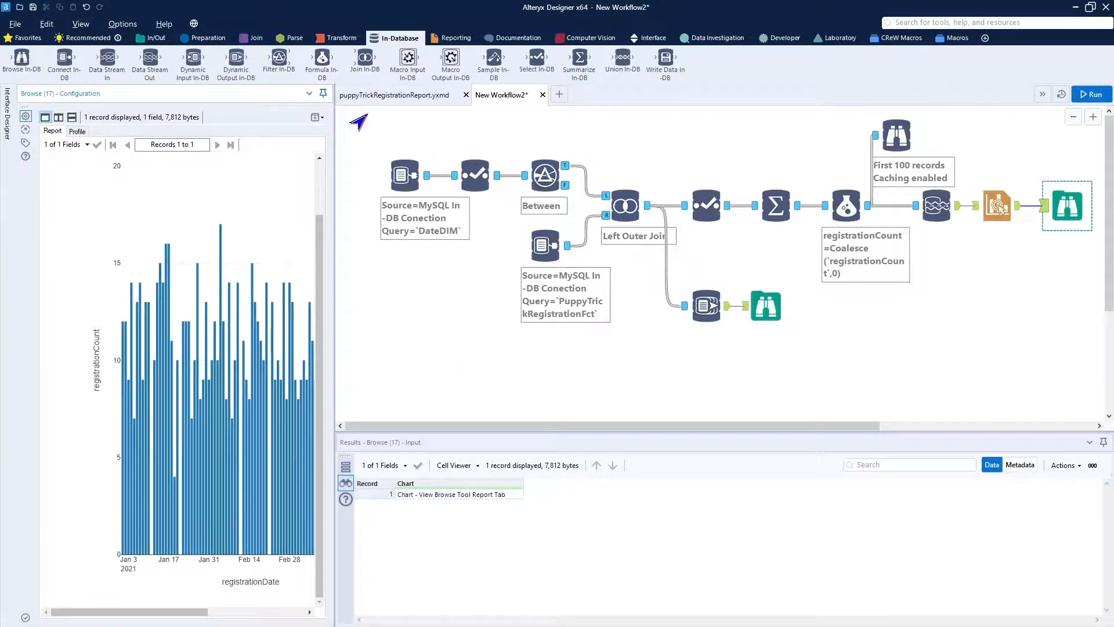
# - Compare the layout of the in-database workflow with the original puppyTrickRegistrationReport.yxmd workflow
pyautogui.moveTo(360, 109); pyautogui.dragTo(435, 135)
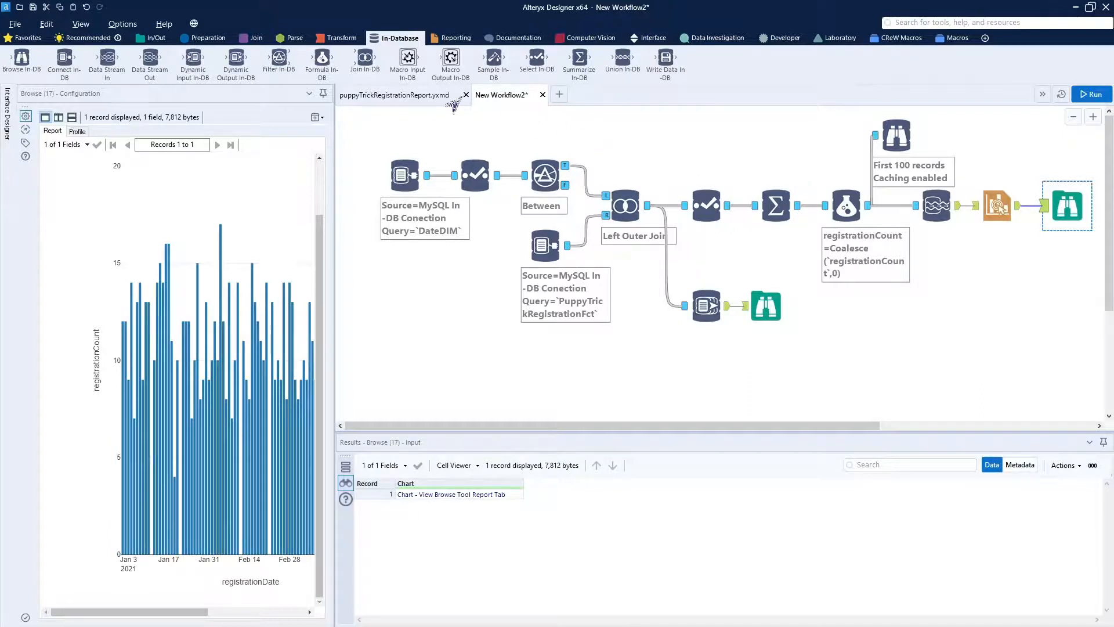
pyautogui.click(425, 99)
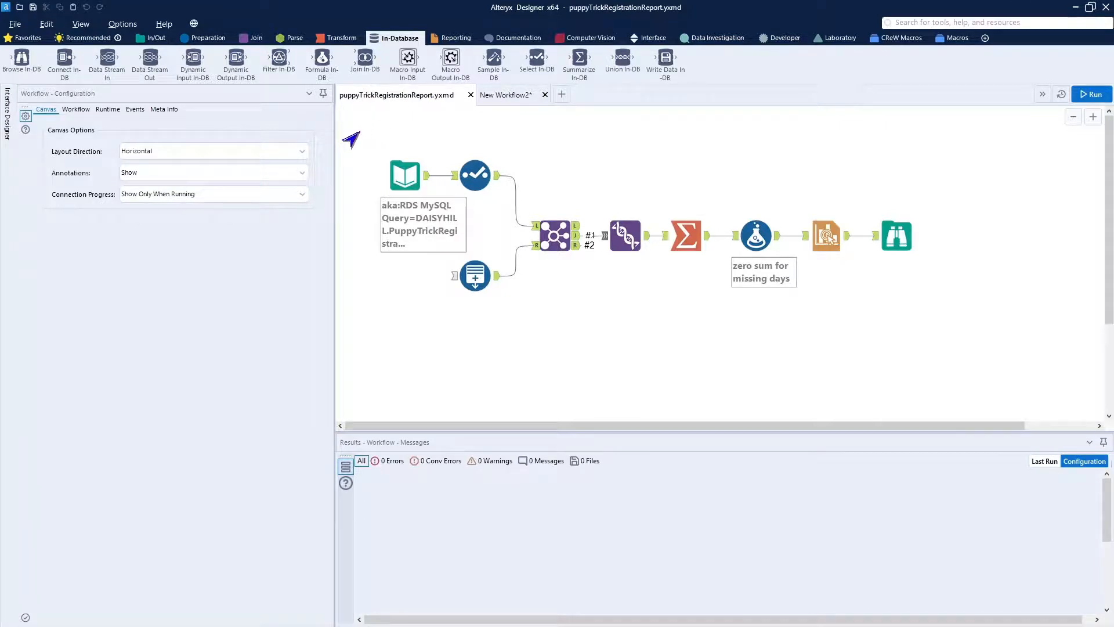
pyautogui.click(502, 97)
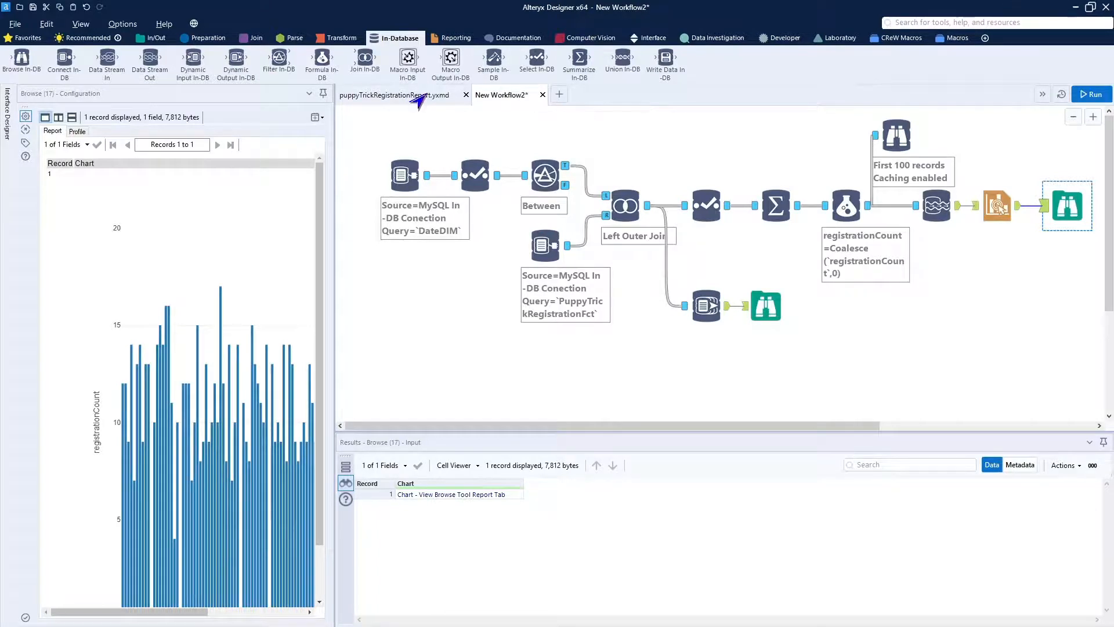
pyautogui.click(418, 98)
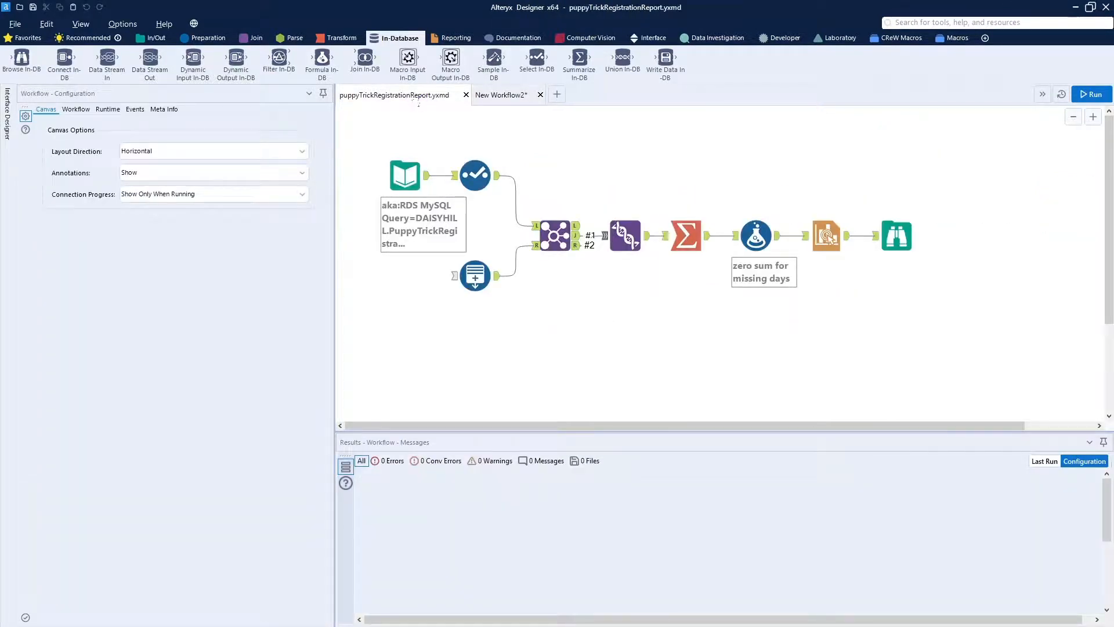
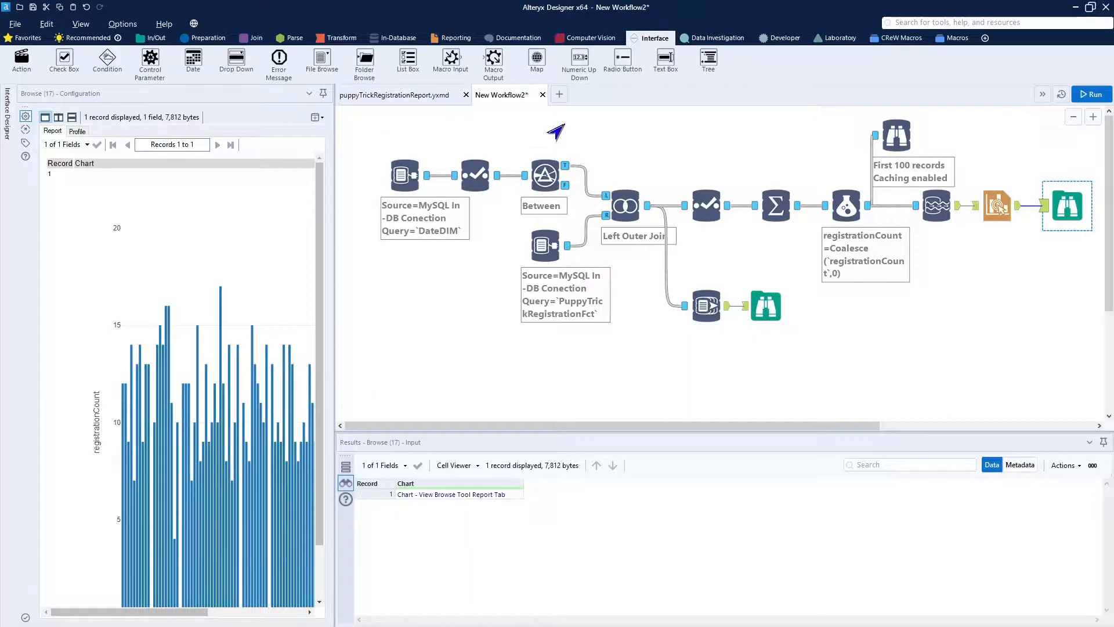
# - Create a blank workflow and select the in-database tools in New Workflow2 from the DateDIM connection through the Select In-DB after the join
pyautogui.click(556, 95)
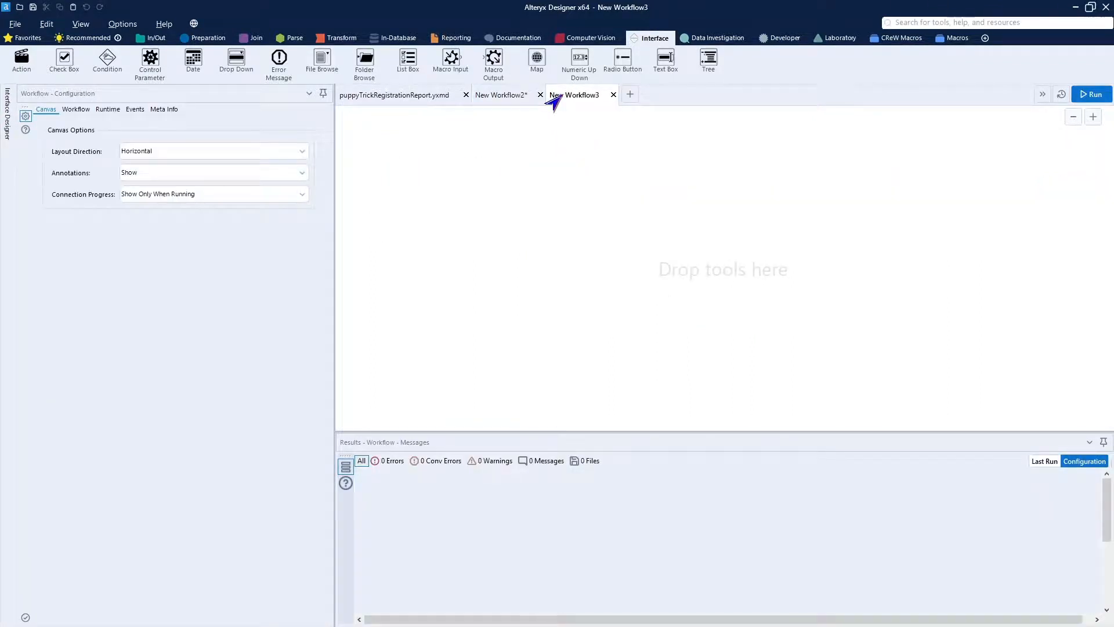
pyautogui.click(509, 106)
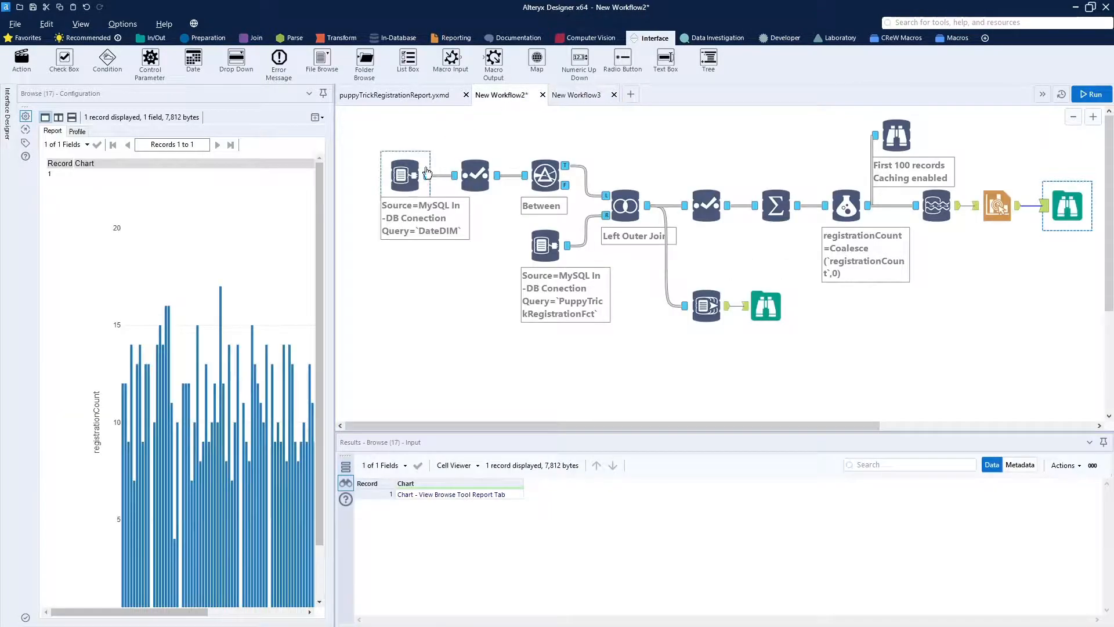
pyautogui.moveTo(351, 133); pyautogui.dragTo(729, 266)
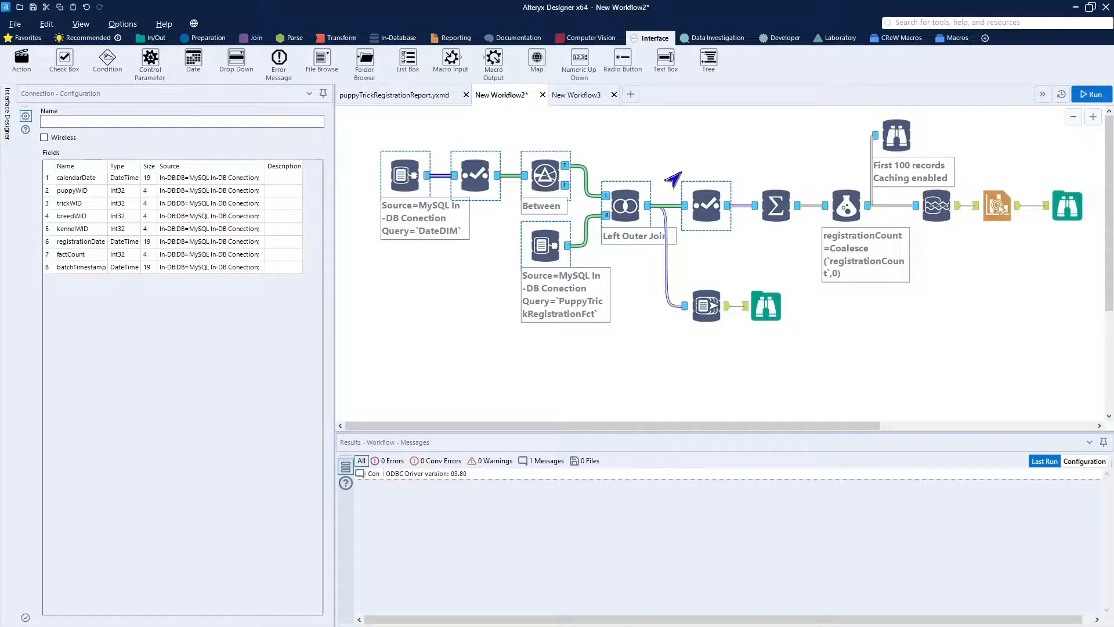
pyautogui.click(566, 99)
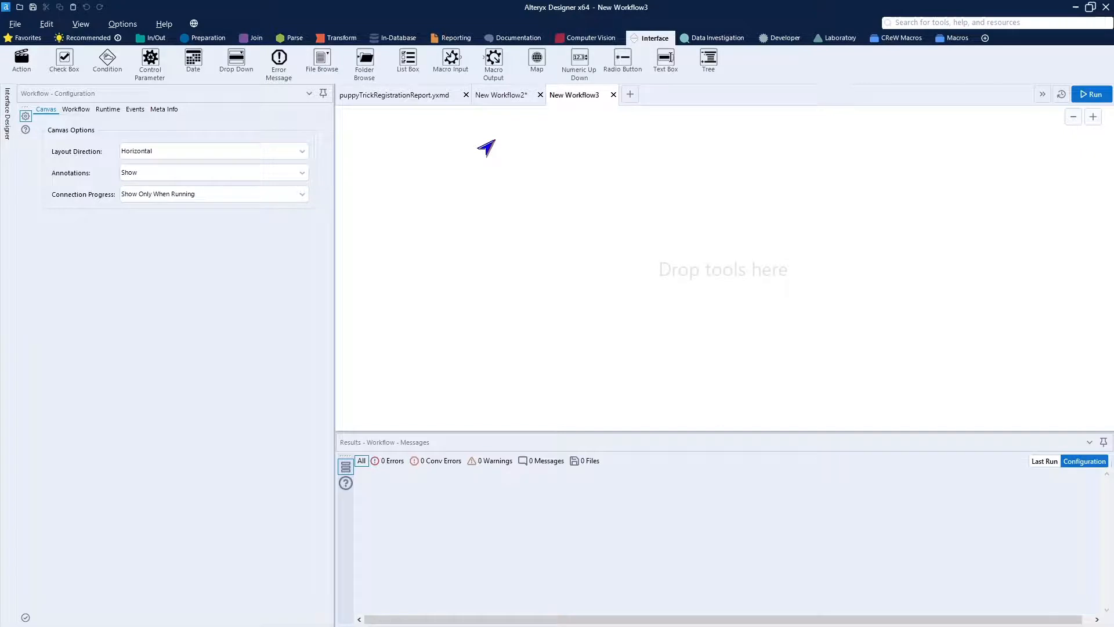
pyautogui.hotkey('ctrl', 'v')
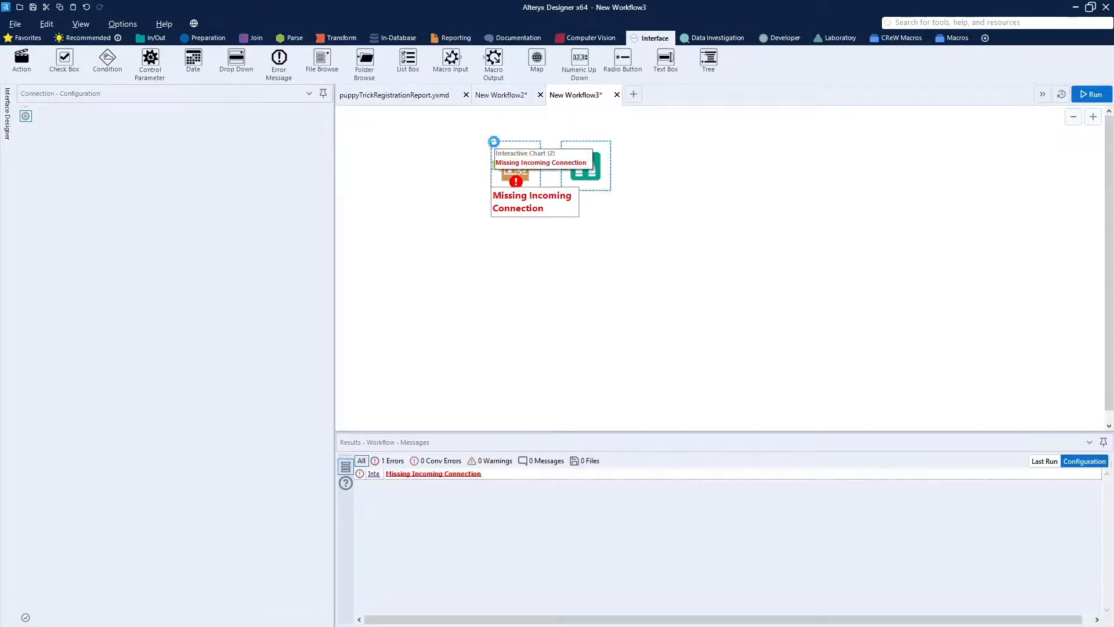
pyautogui.hotkey('ctrl', 'z')
pyautogui.click(492, 95)
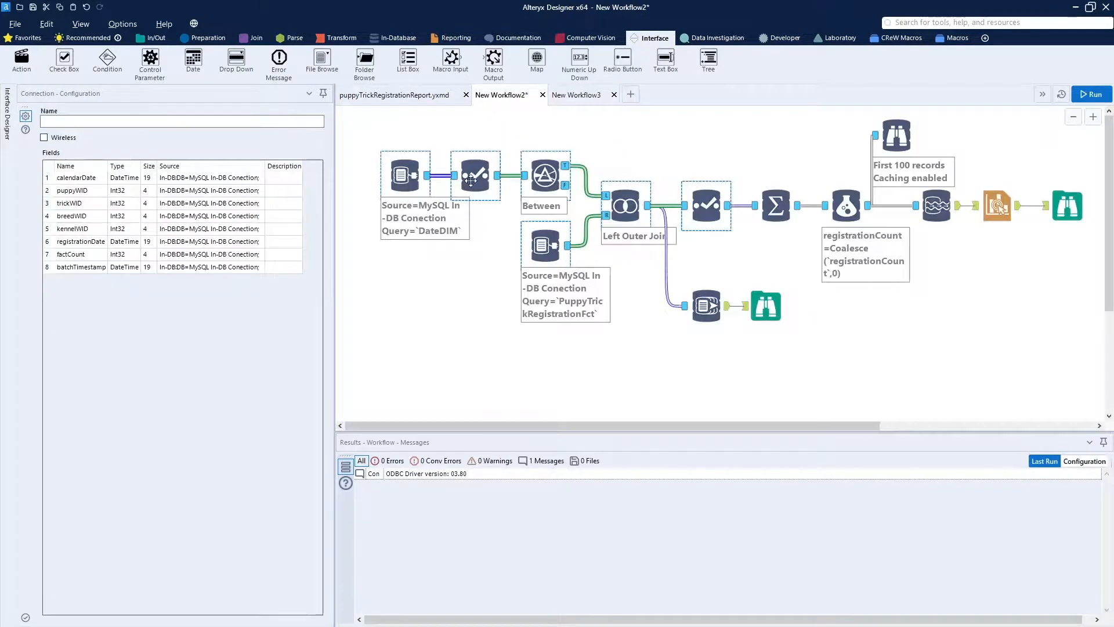
# - Copy the selected in-database tools from New Workflow2 into New Workflow3 and place them near the canvas's upper-left corner
pyautogui.rightClick(472, 182)
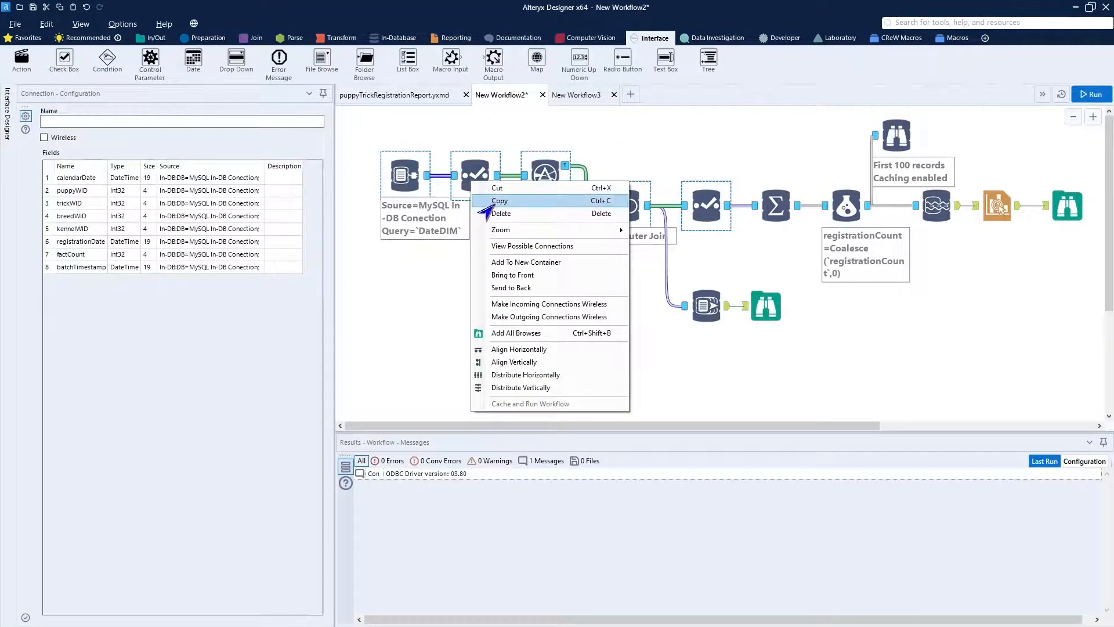
pyautogui.click(522, 200)
pyautogui.click(574, 95)
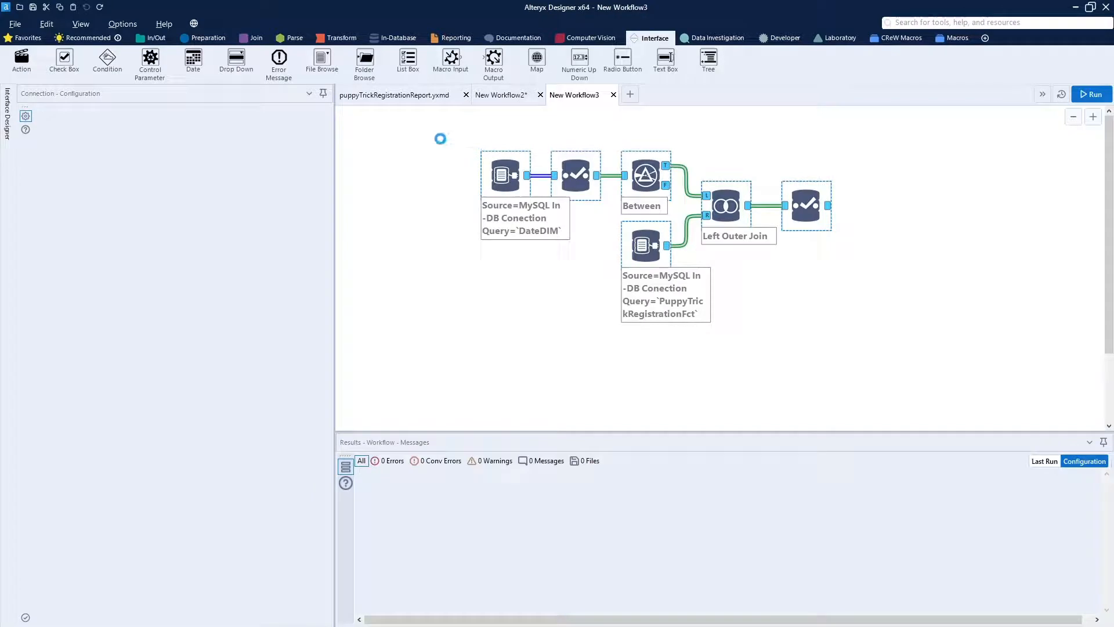
pyautogui.moveTo(509, 175); pyautogui.dragTo(419, 162)
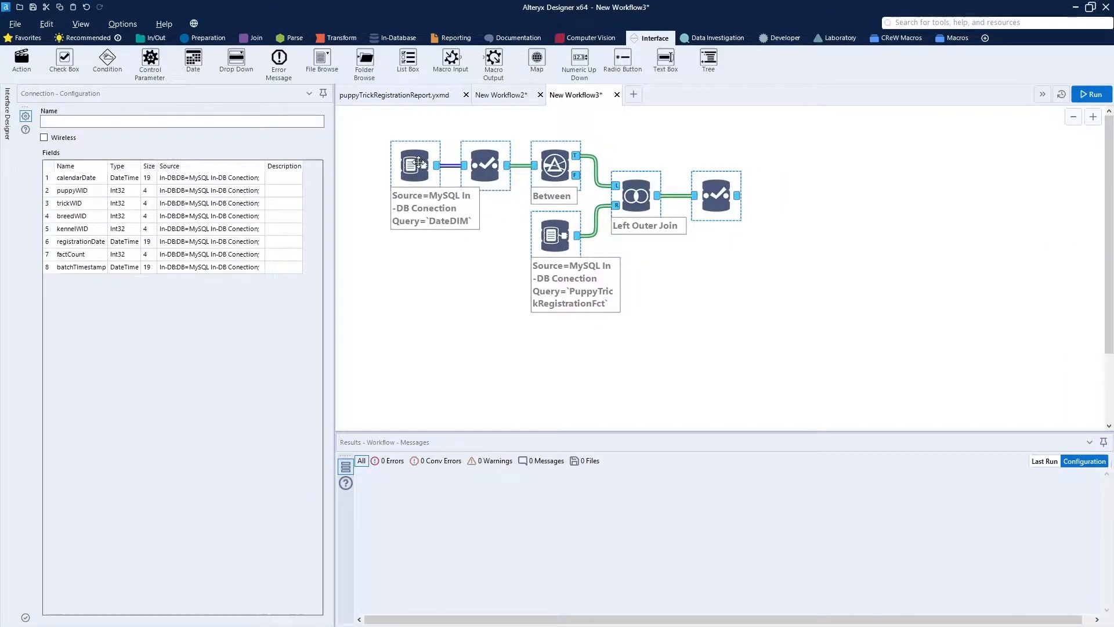
pyautogui.click(481, 298)
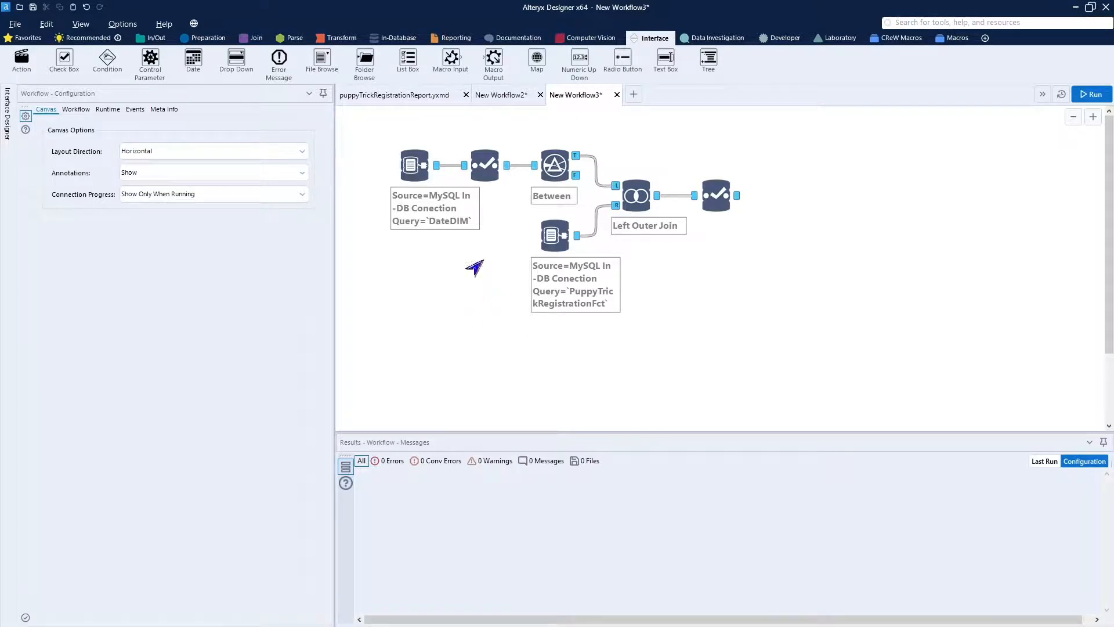
# - Run the New Workflow3 workflow containing the copied in-database tools
pyautogui.click(409, 155)
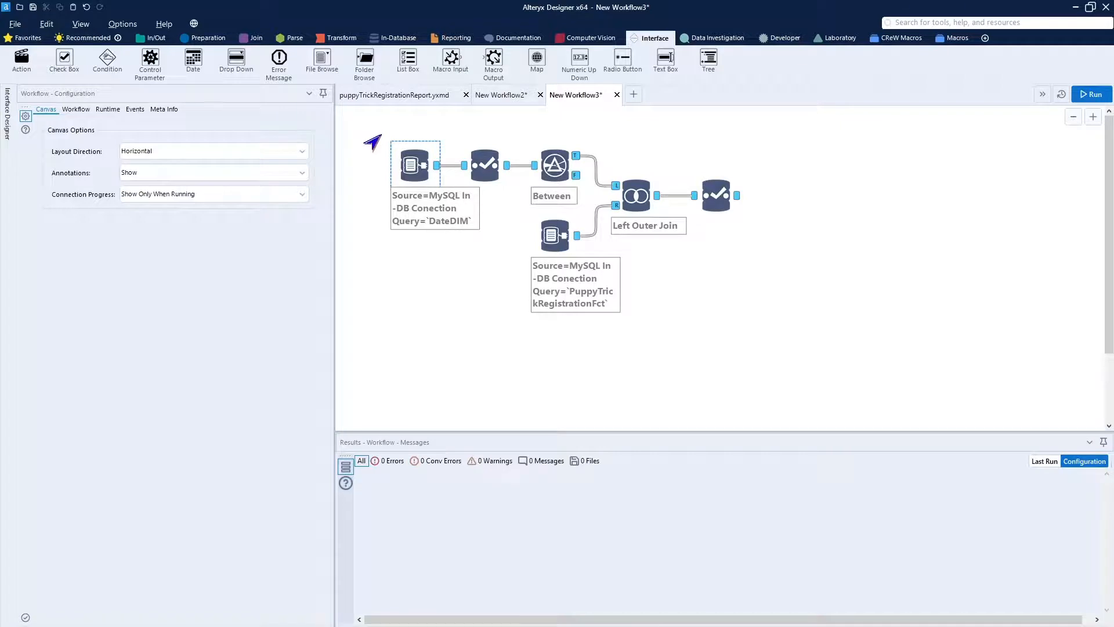
pyautogui.click(703, 146)
pyautogui.click(1089, 92)
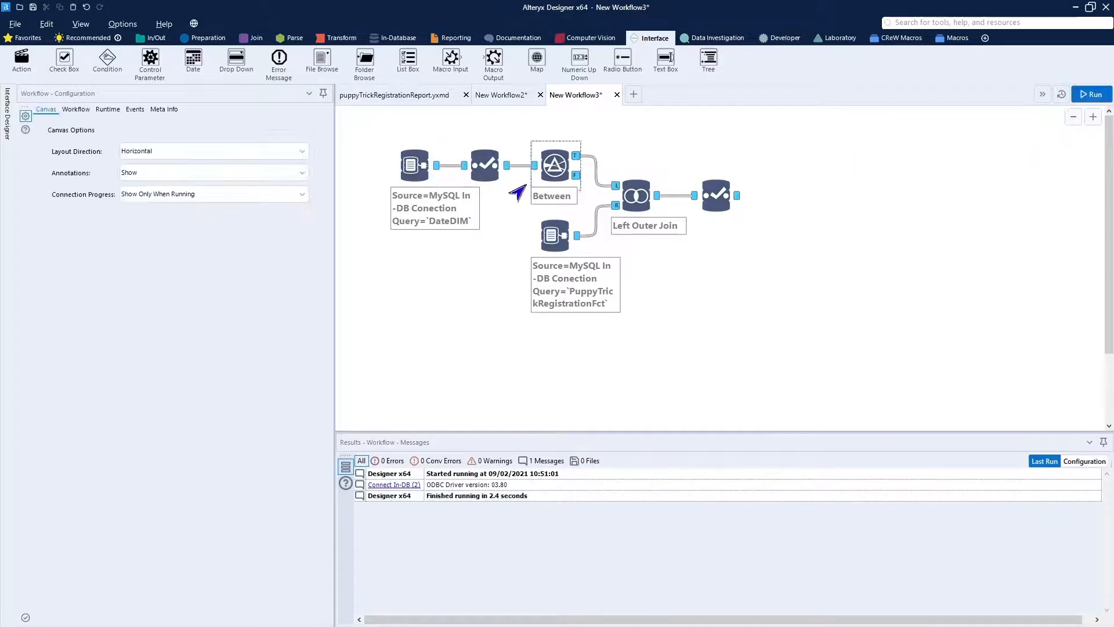
# - Review the configurations of the copied Connect, Select, Filter and Join In-DB tools, including the custom date filter and join fields
pyautogui.click(429, 176)
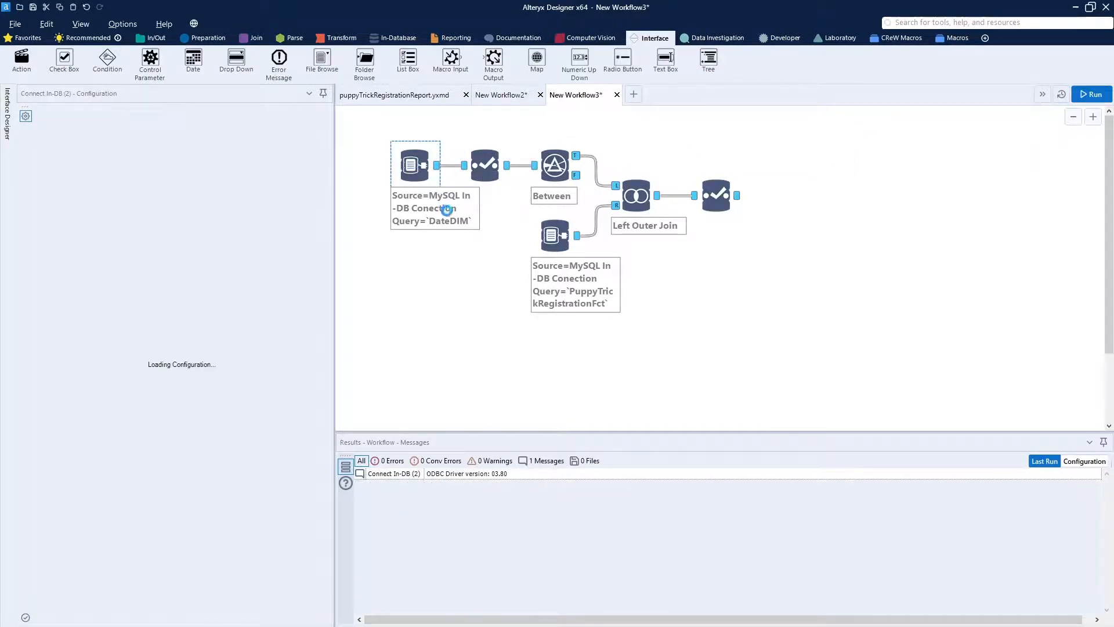
pyautogui.click(552, 239)
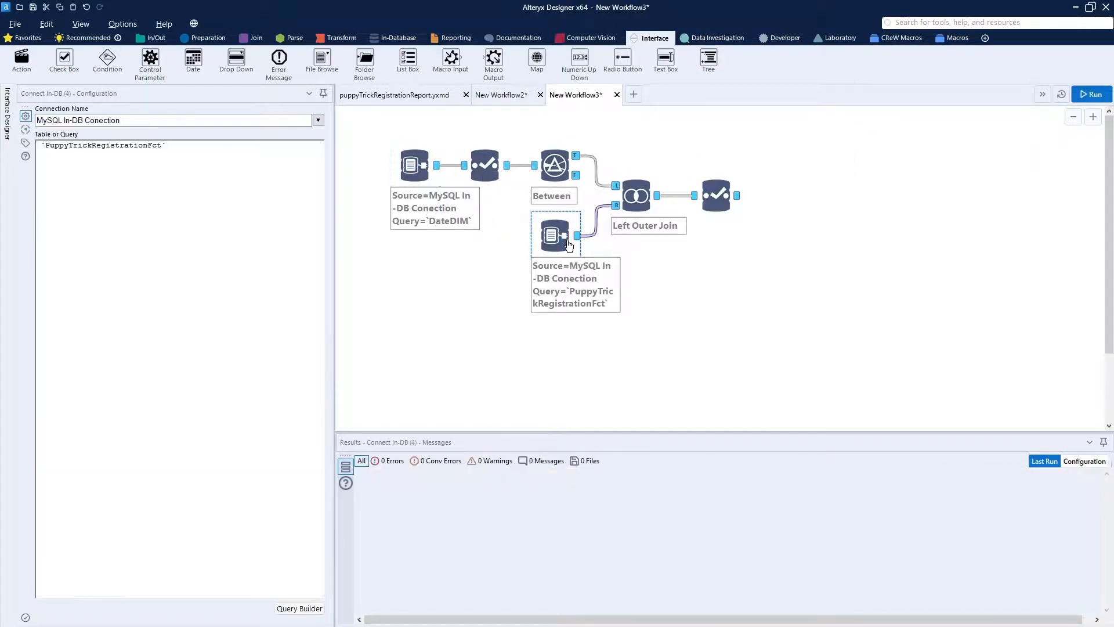
pyautogui.click(478, 163)
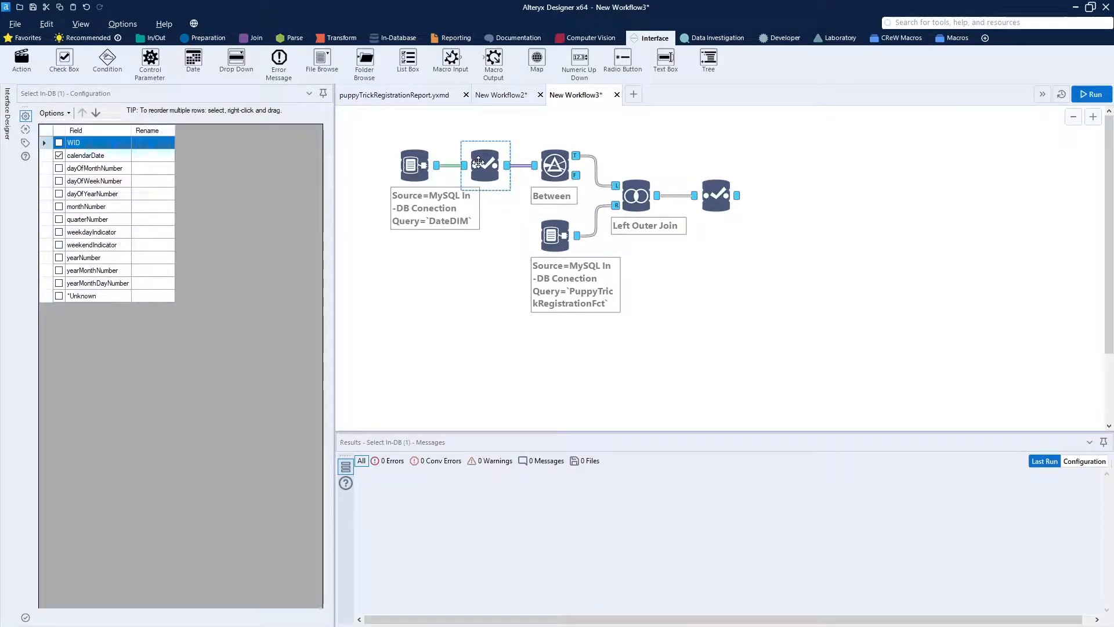
pyautogui.click(559, 164)
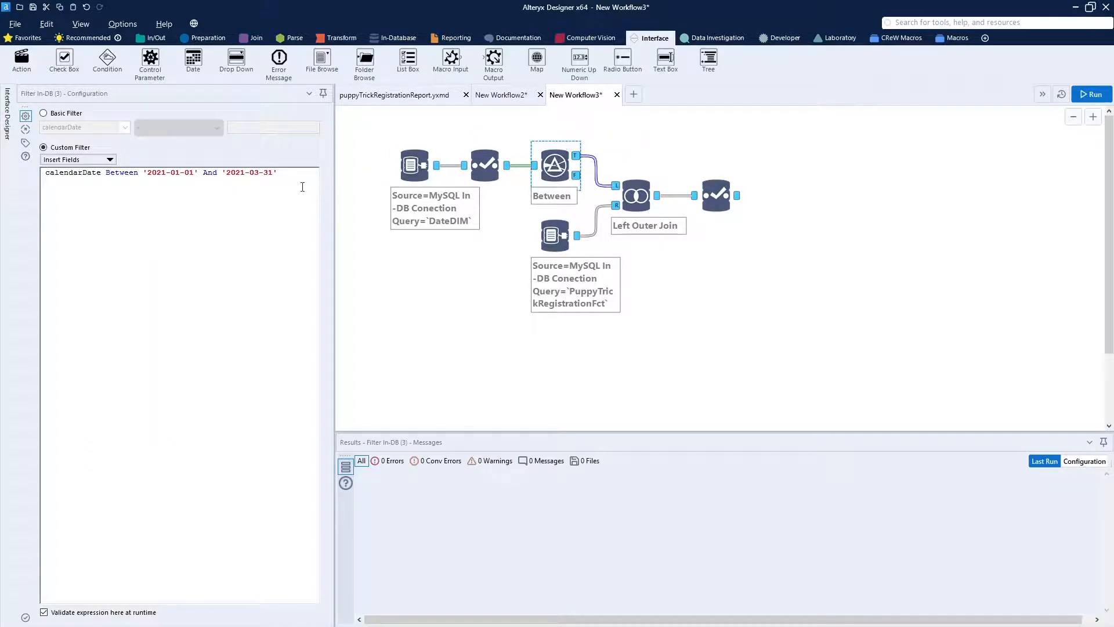
pyautogui.moveTo(295, 172); pyautogui.dragTo(30, 170)
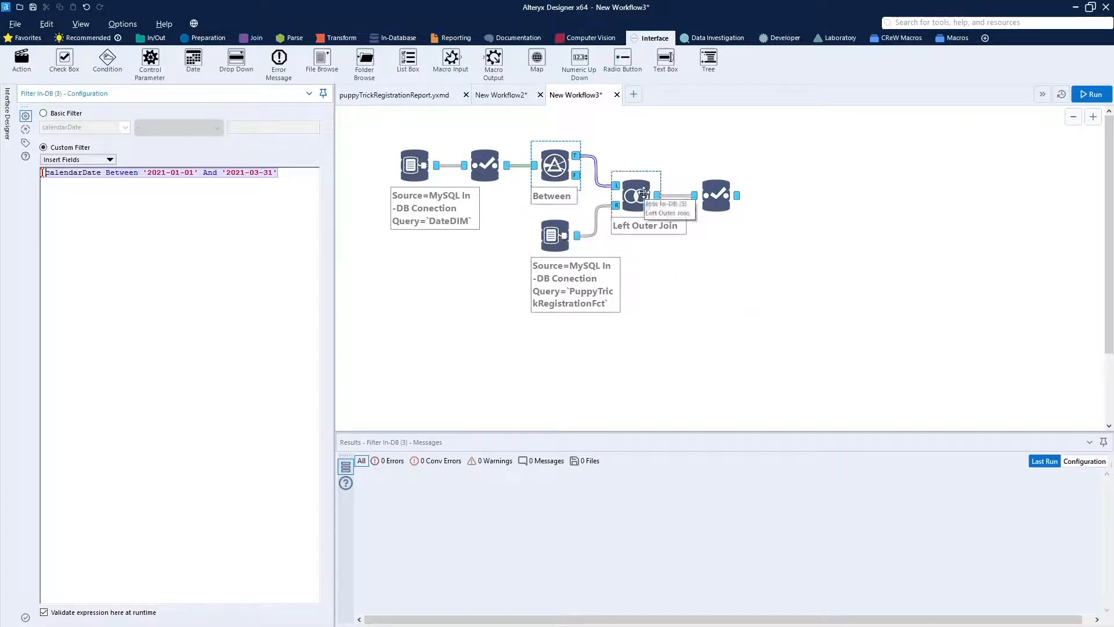
pyautogui.click(643, 192)
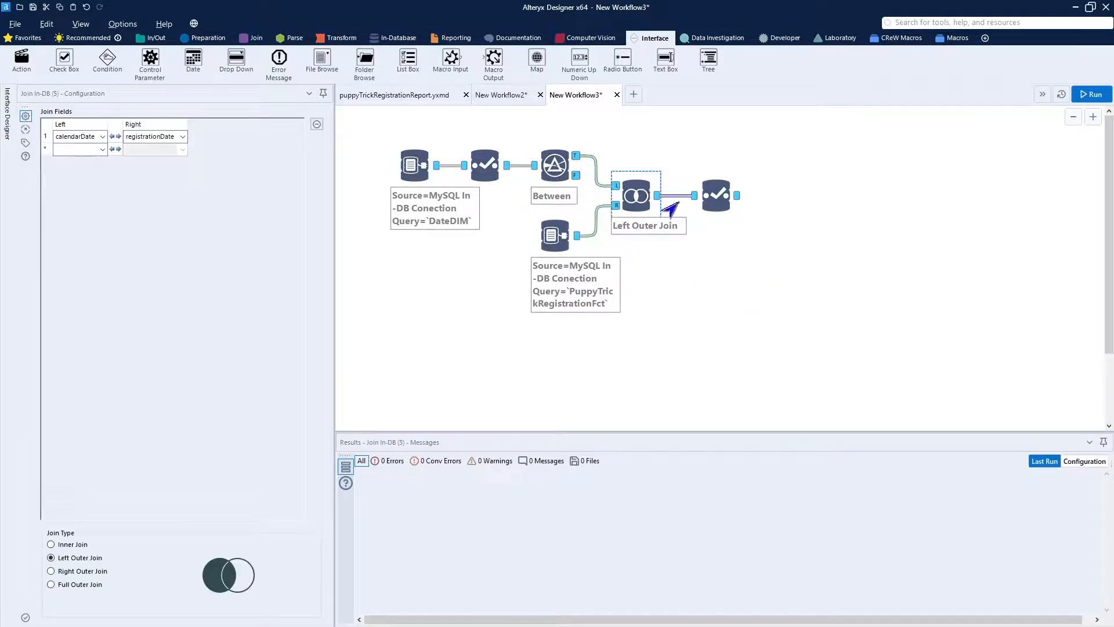
pyautogui.click(708, 187)
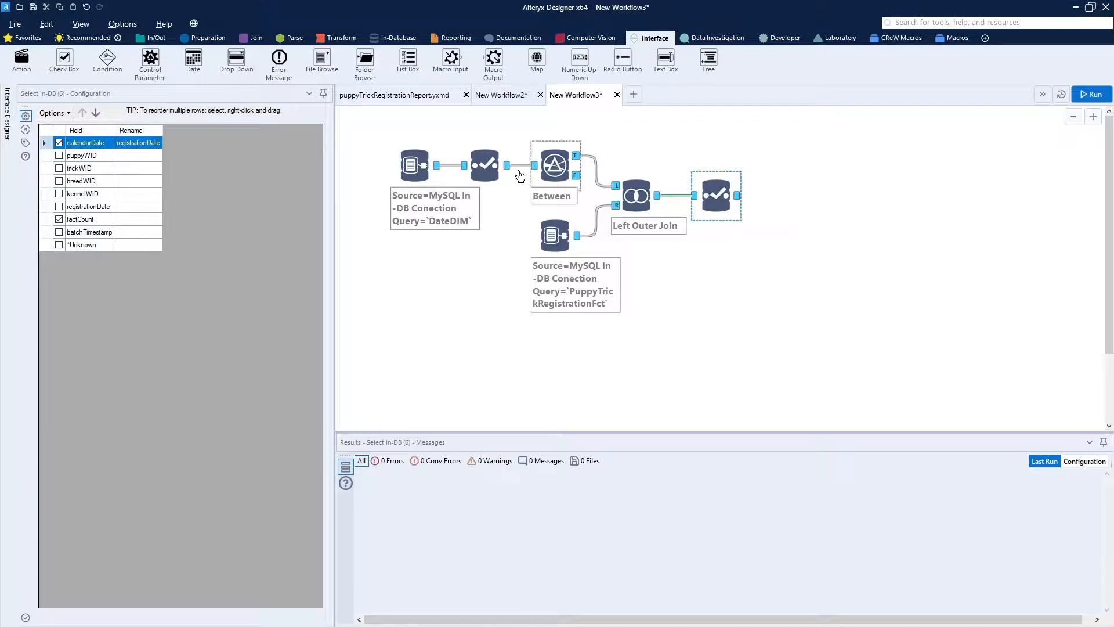
# - Copy the Summarize, Formula, chart and Browse tools from puppyTrickRegistrationReport.yxmd into New Workflow3 and place them just after the last Select In-DB tool
pyautogui.click(393, 101)
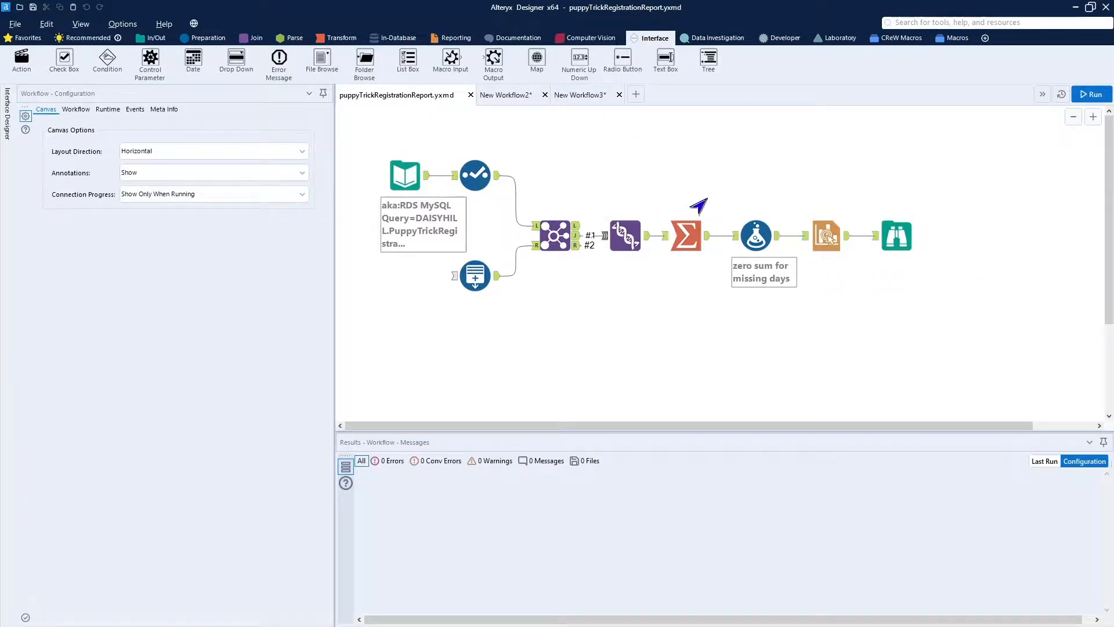
pyautogui.moveTo(665, 196); pyautogui.dragTo(940, 309)
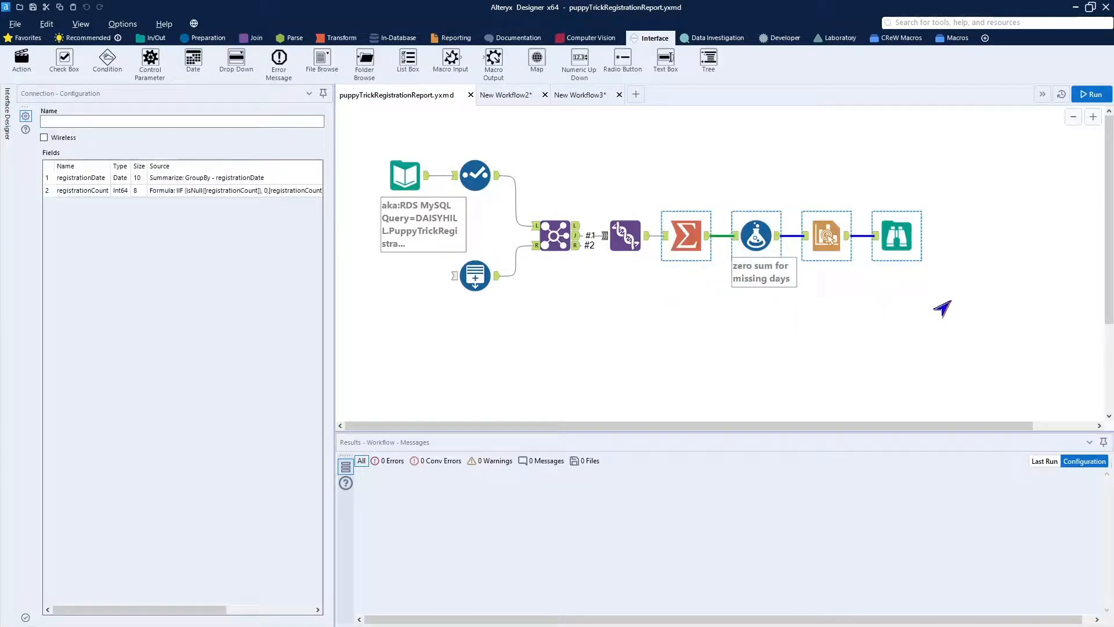
pyautogui.rightClick(901, 248)
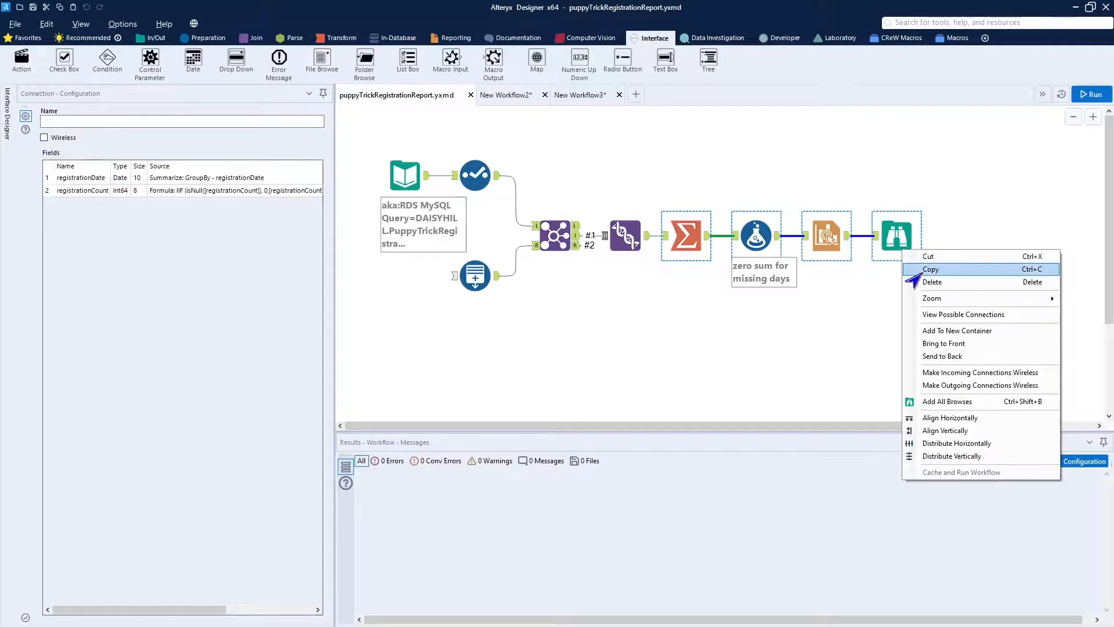
pyautogui.click(928, 269)
pyautogui.click(578, 94)
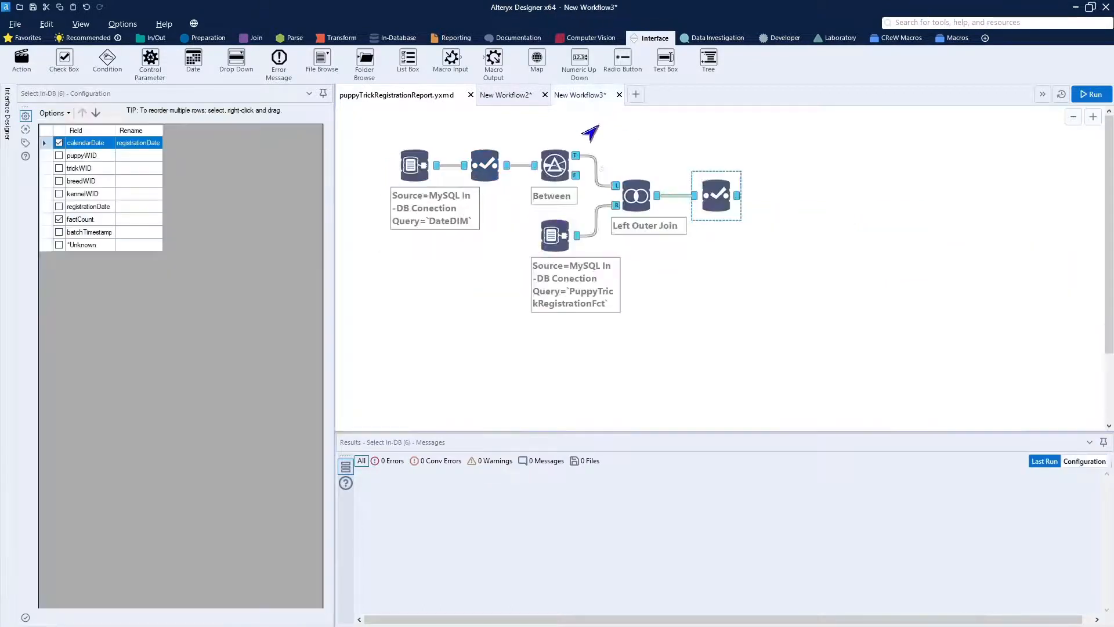
pyautogui.click(881, 249)
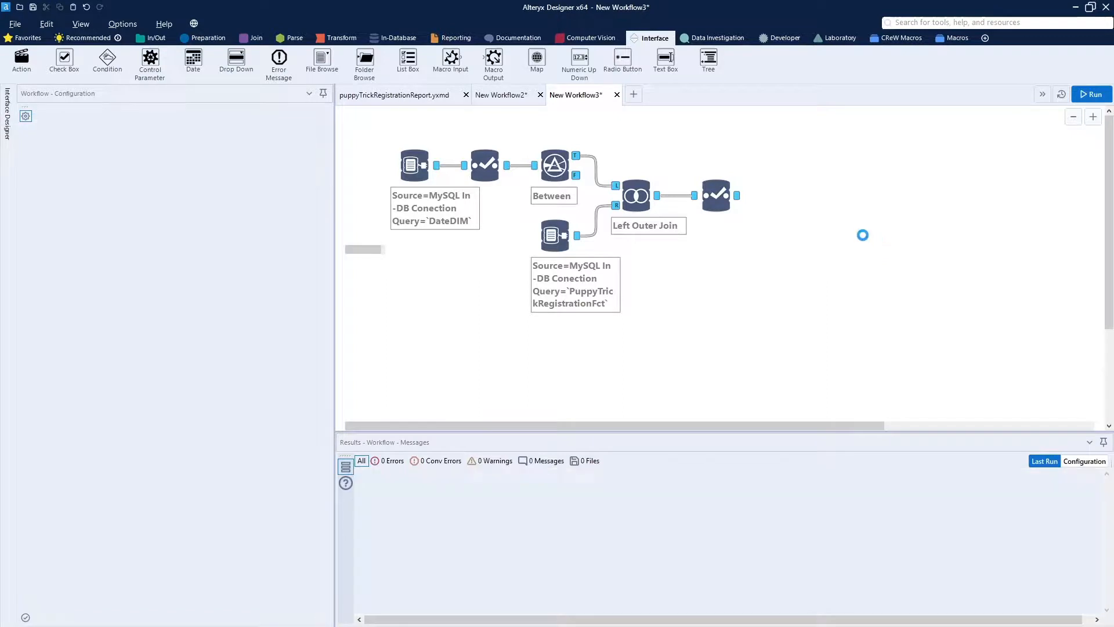
pyautogui.hotkey('ctrl', 'v')
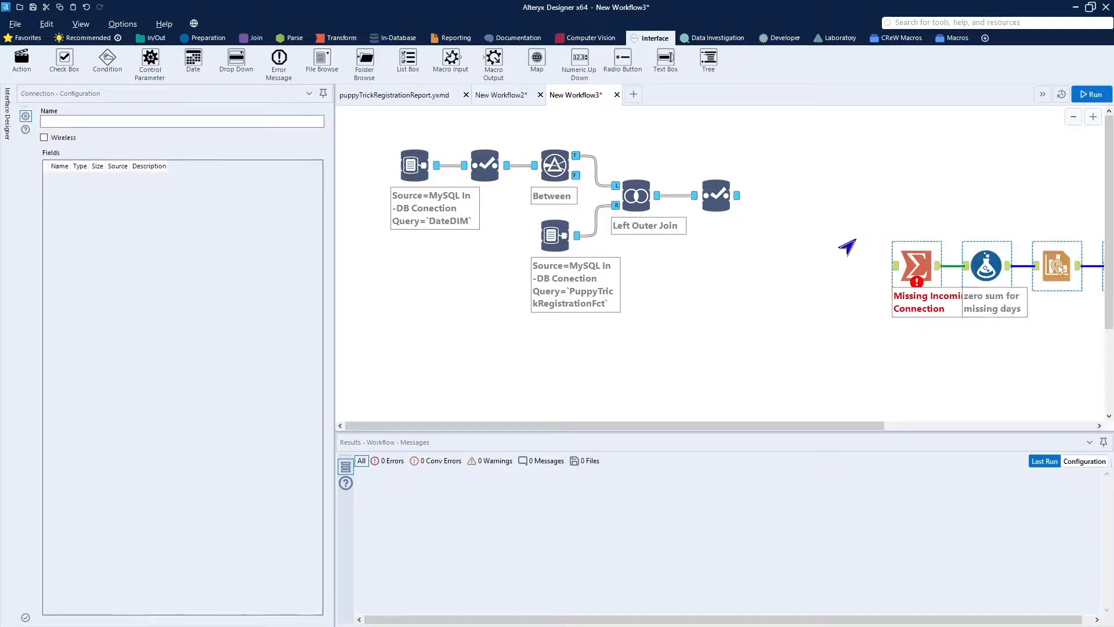
pyautogui.moveTo(914, 264); pyautogui.dragTo(791, 192)
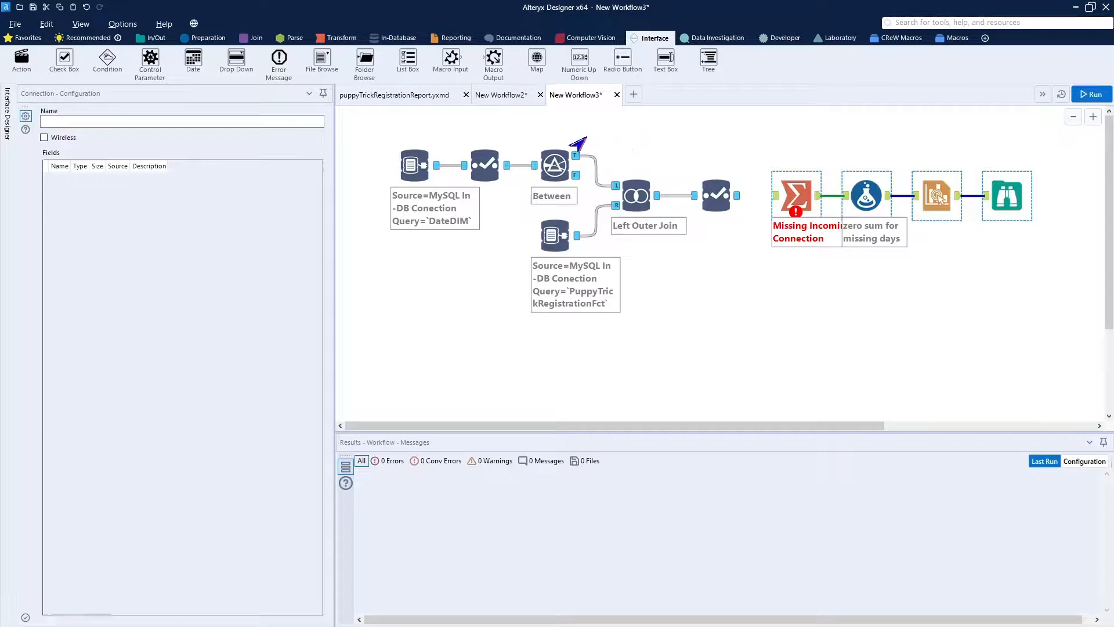
# - Add a Data Stream Out tool that connects the last Select In-DB to Summarize, shifting the standard tools along to make room
pyautogui.click(398, 38)
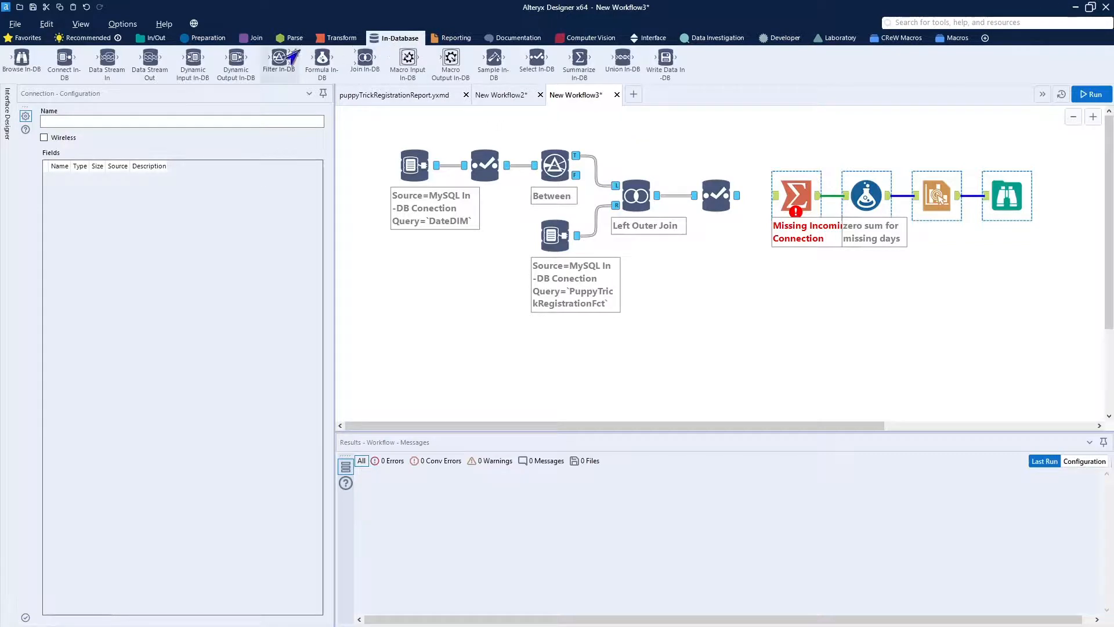
pyautogui.moveTo(142, 60); pyautogui.dragTo(772, 350)
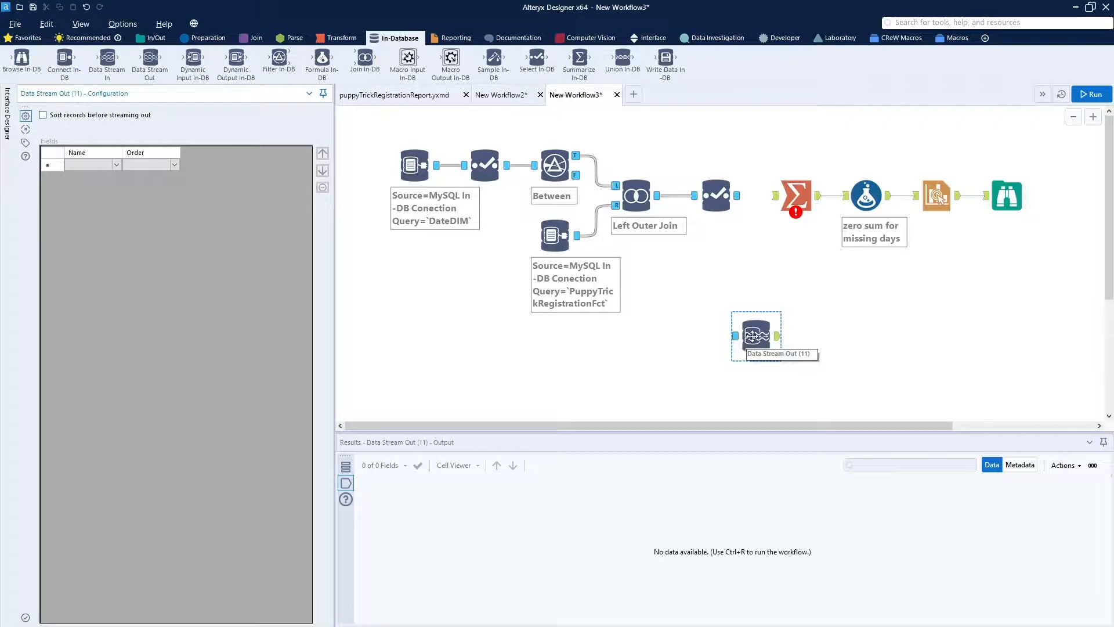
pyautogui.moveTo(763, 336); pyautogui.dragTo(764, 195)
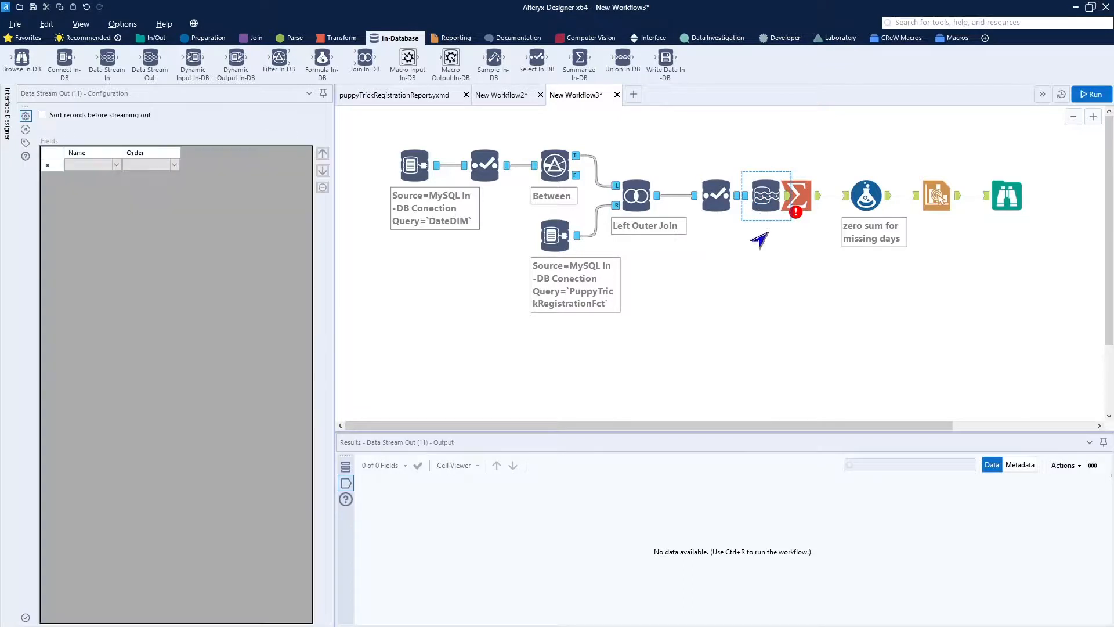
pyautogui.keyDown('ctrl'); pyautogui.click(806, 189); pyautogui.keyUp('ctrl')
pyautogui.moveTo(827, 144); pyautogui.dragTo(996, 245)
pyautogui.keyDown('ctrl'); pyautogui.click(796, 188); pyautogui.keyUp('ctrl')
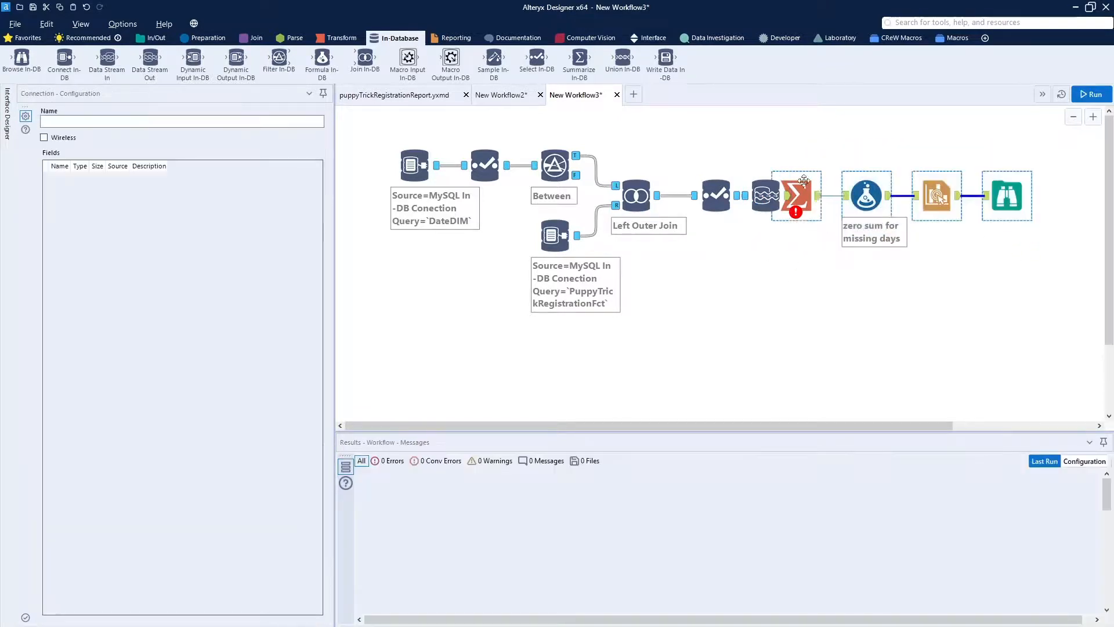
pyautogui.moveTo(797, 187); pyautogui.dragTo(817, 187)
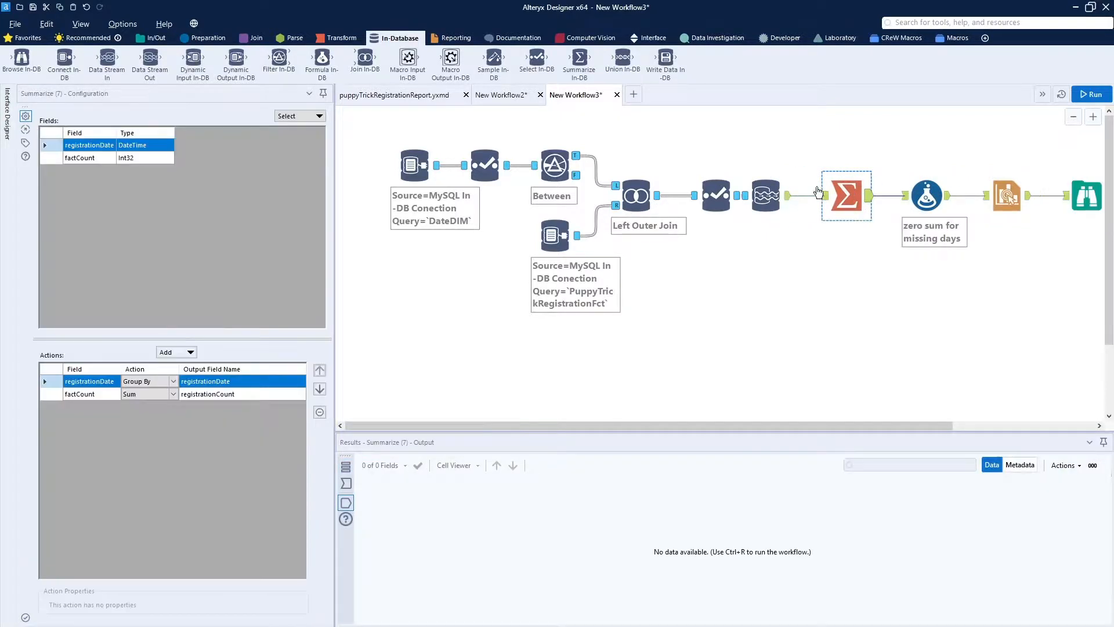
pyautogui.click(804, 191)
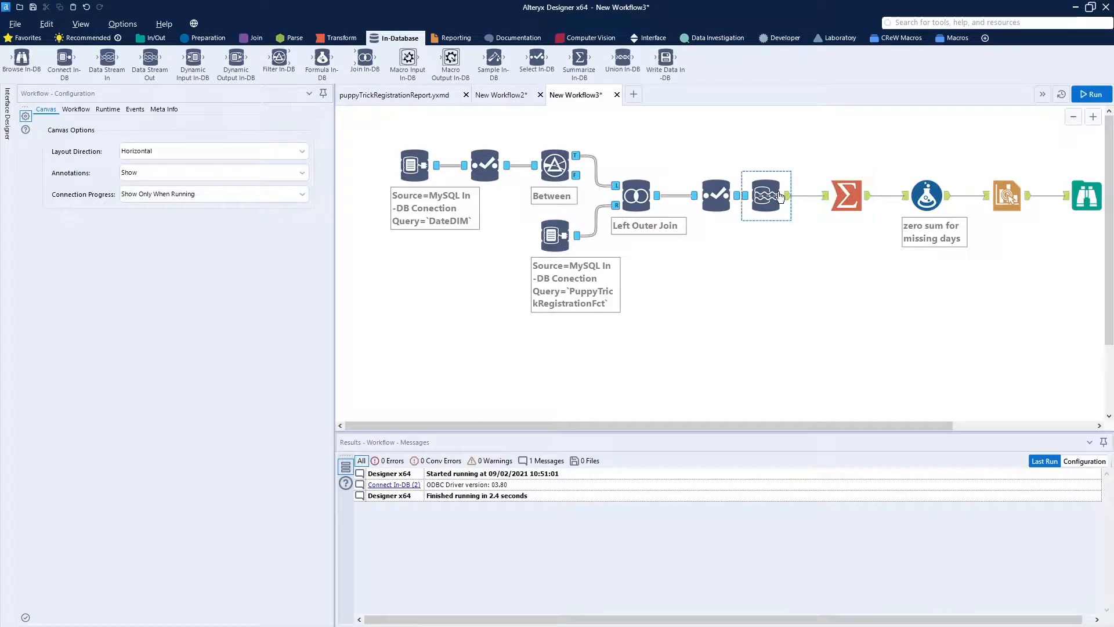
# - Space out the Data Stream Out, Formula, chart and Browse tools and widen the gap before Summarize
pyautogui.moveTo(780, 196); pyautogui.dragTo(790, 198)
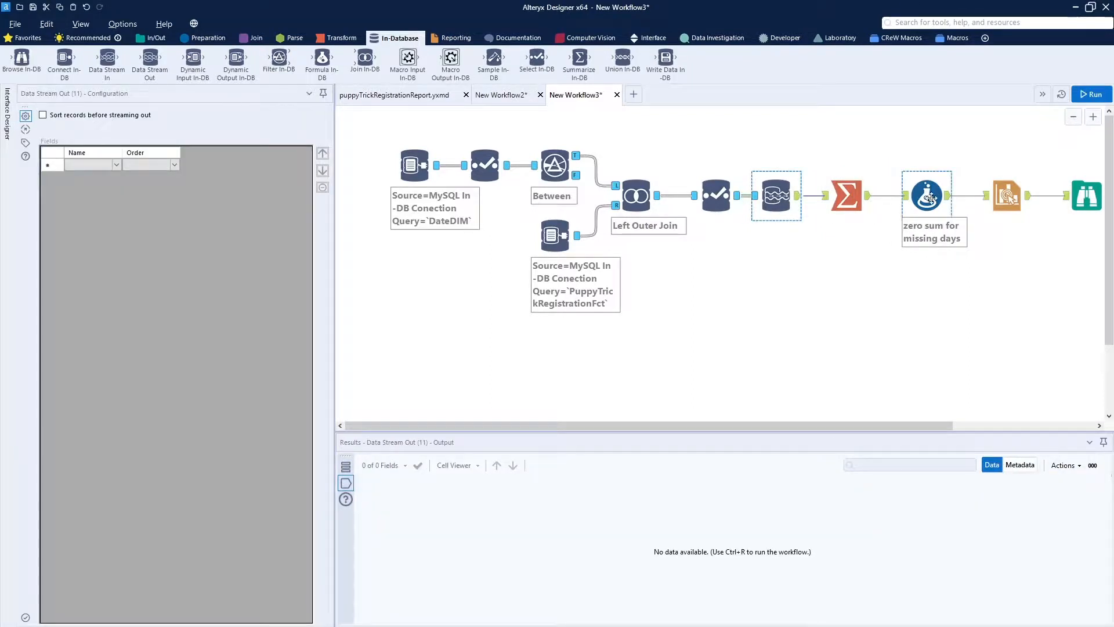
pyautogui.moveTo(929, 199); pyautogui.dragTo(910, 198)
pyautogui.moveTo(1002, 210); pyautogui.dragTo(982, 210)
pyautogui.moveTo(1078, 192); pyautogui.dragTo(1039, 194)
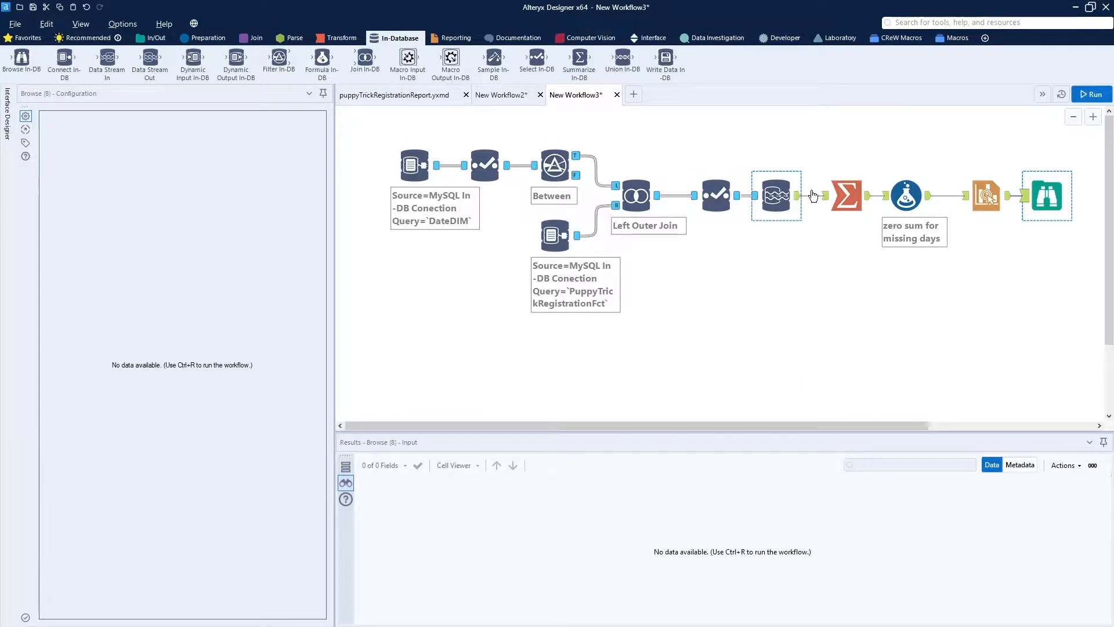
pyautogui.moveTo(811, 156); pyautogui.dragTo(1081, 260)
pyautogui.moveTo(853, 202); pyautogui.dragTo(883, 202)
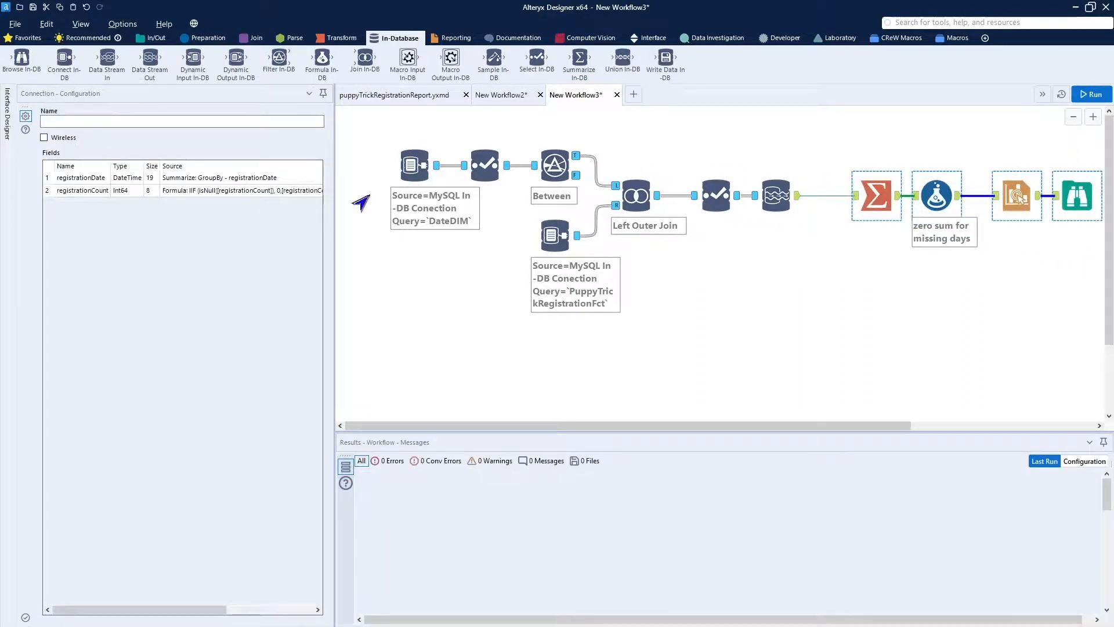
pyautogui.keyDown('ctrl'); pyautogui.click(756, 178); pyautogui.keyUp('ctrl')
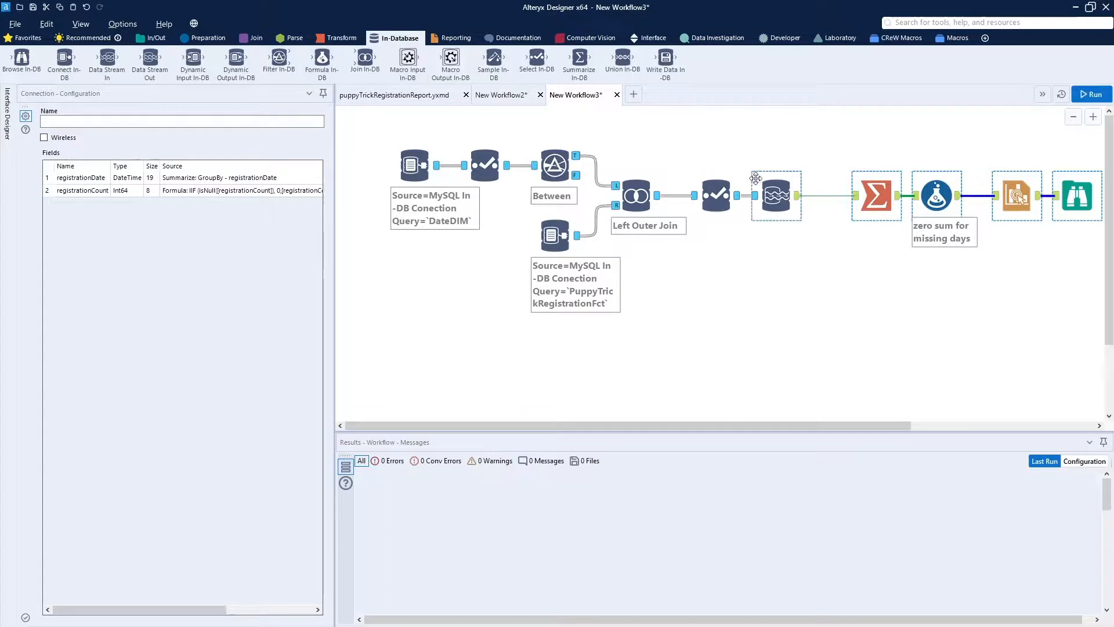
# - Insert a Select tool between Data Stream Out and Summarize and set the registrationDate type to Date
pyautogui.click(202, 39)
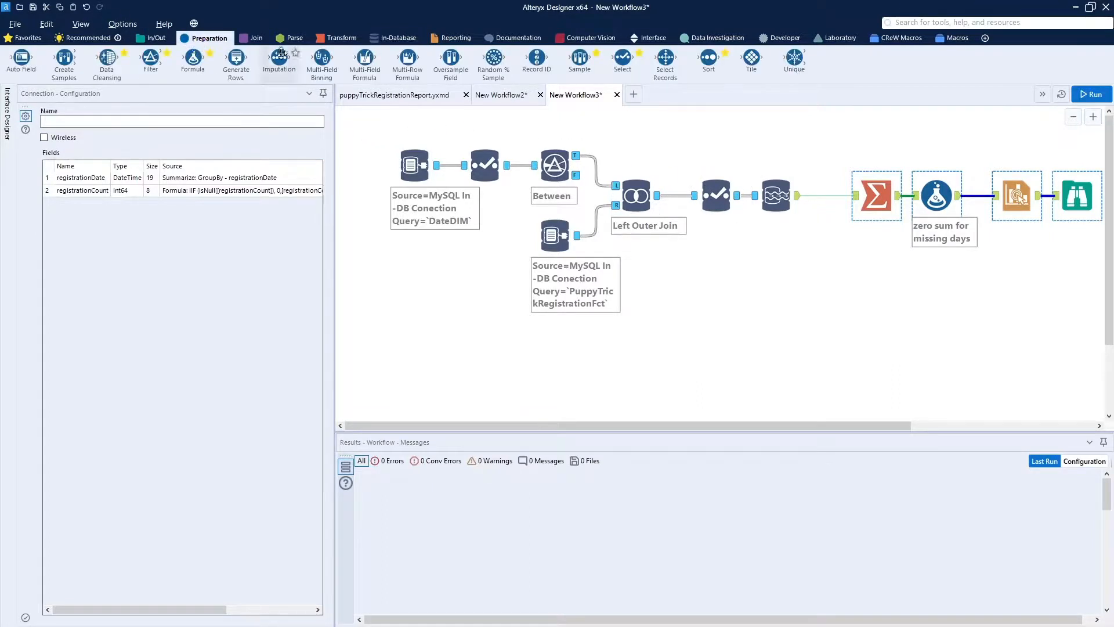
pyautogui.moveTo(623, 56); pyautogui.dragTo(829, 195)
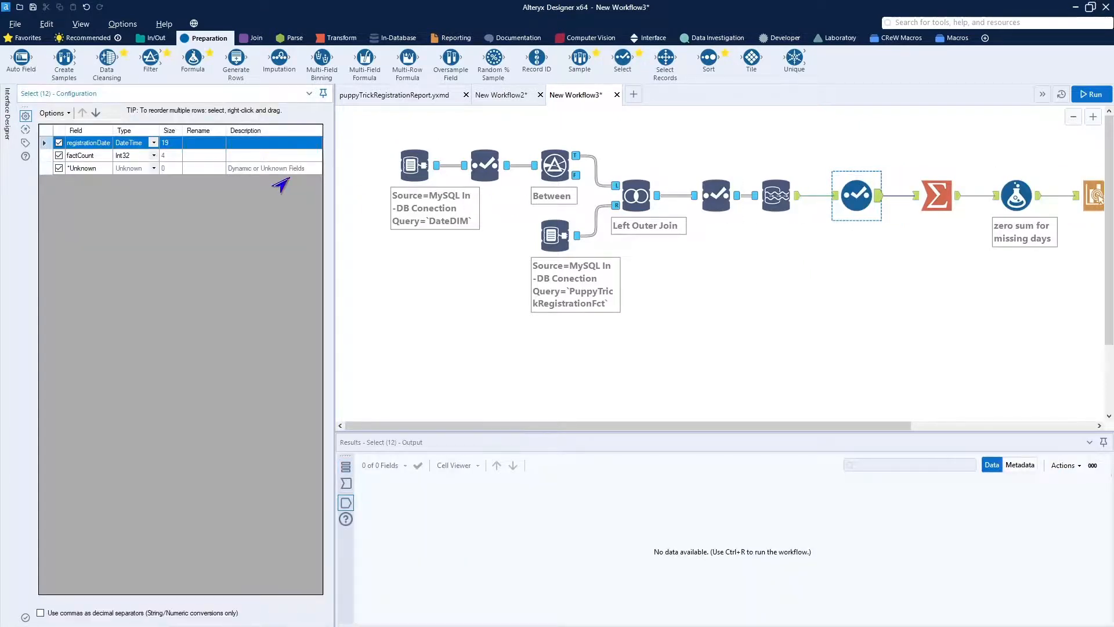
pyautogui.click(154, 142)
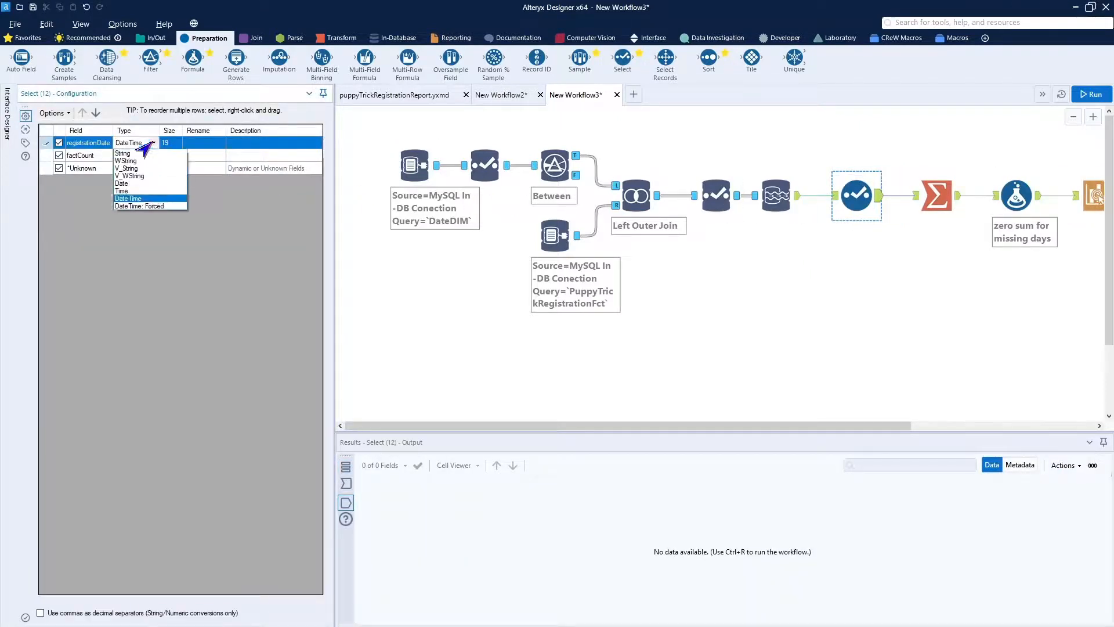
pyautogui.click(122, 184)
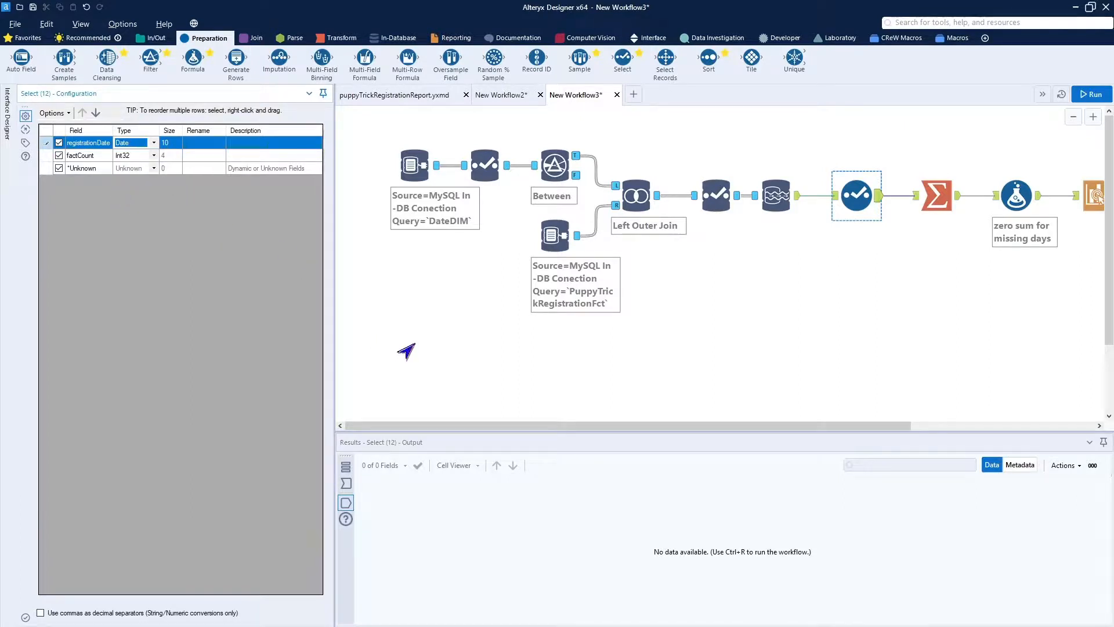
pyautogui.click(638, 302)
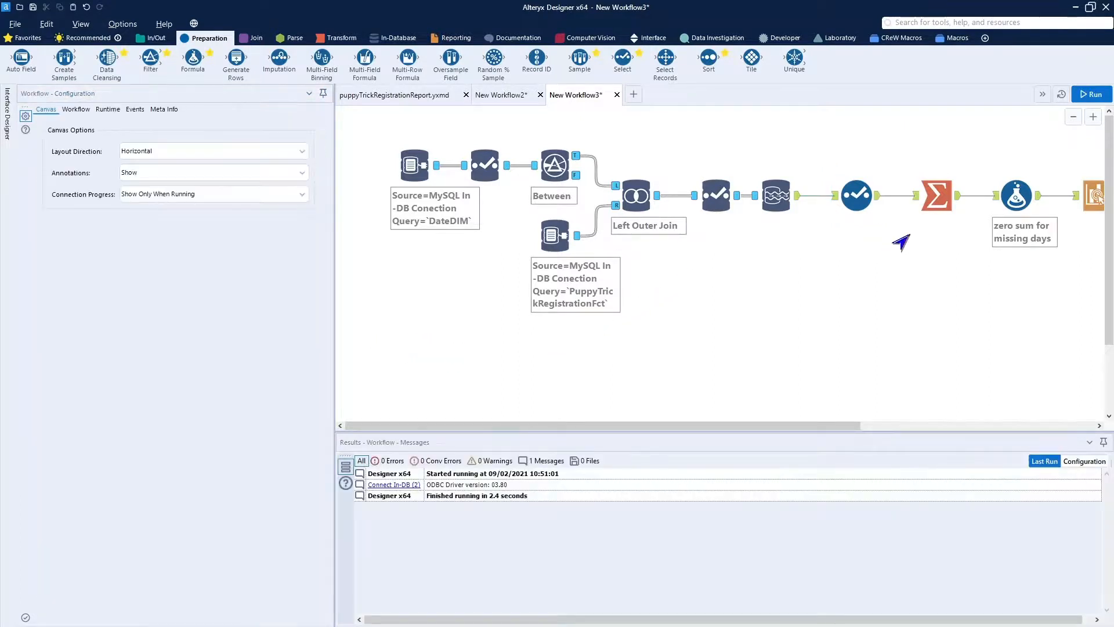
# - Run New Workflow3 and examine the registrationCount by registrationDate chart in the Browse tool
pyautogui.click(1090, 94)
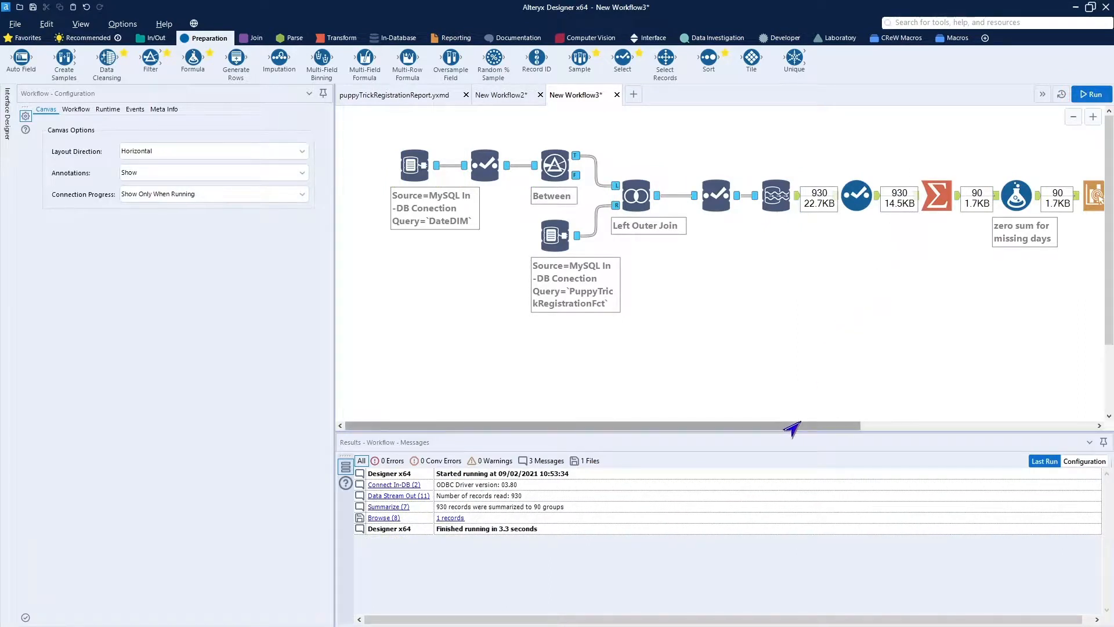
pyautogui.moveTo(797, 423); pyautogui.dragTo(960, 423)
pyautogui.click(929, 200)
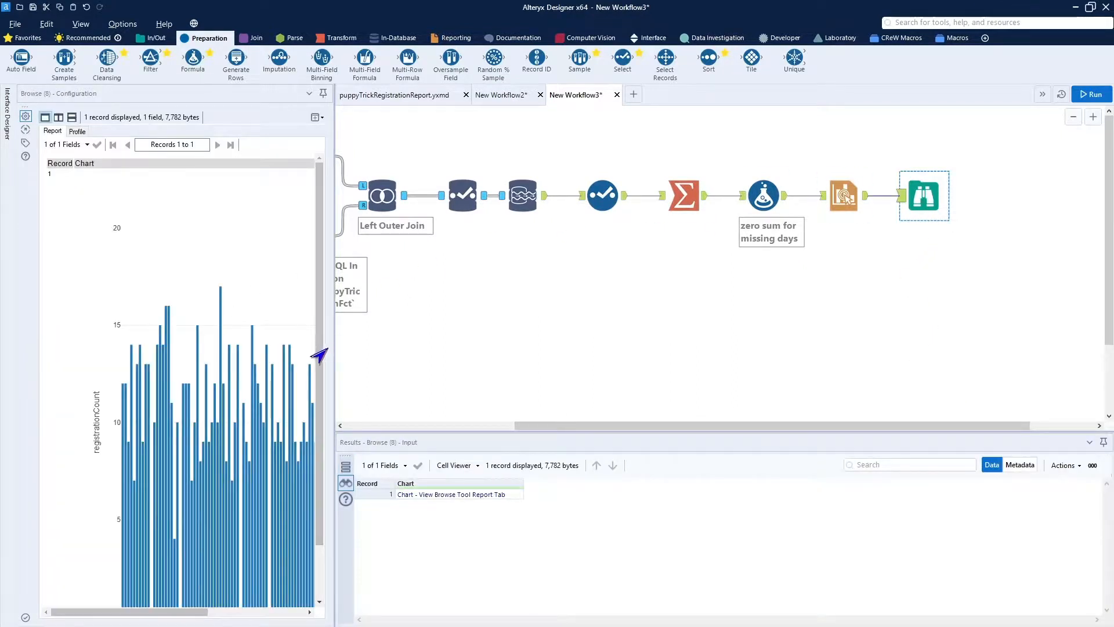
pyautogui.scroll(-2, 308, 366)
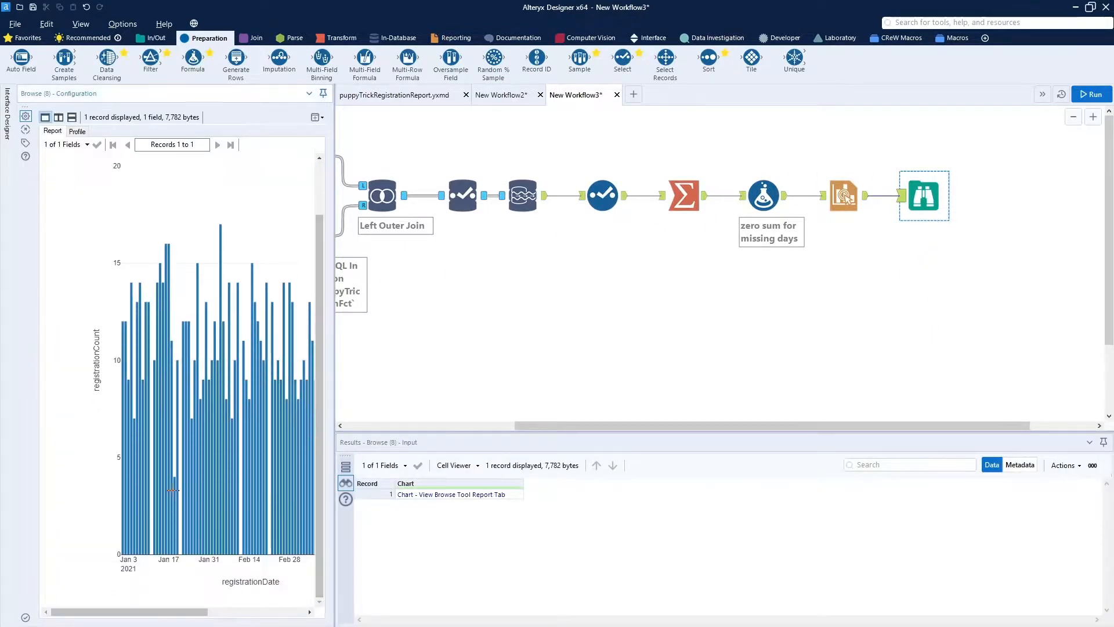
pyautogui.moveTo(120, 611); pyautogui.dragTo(167, 614)
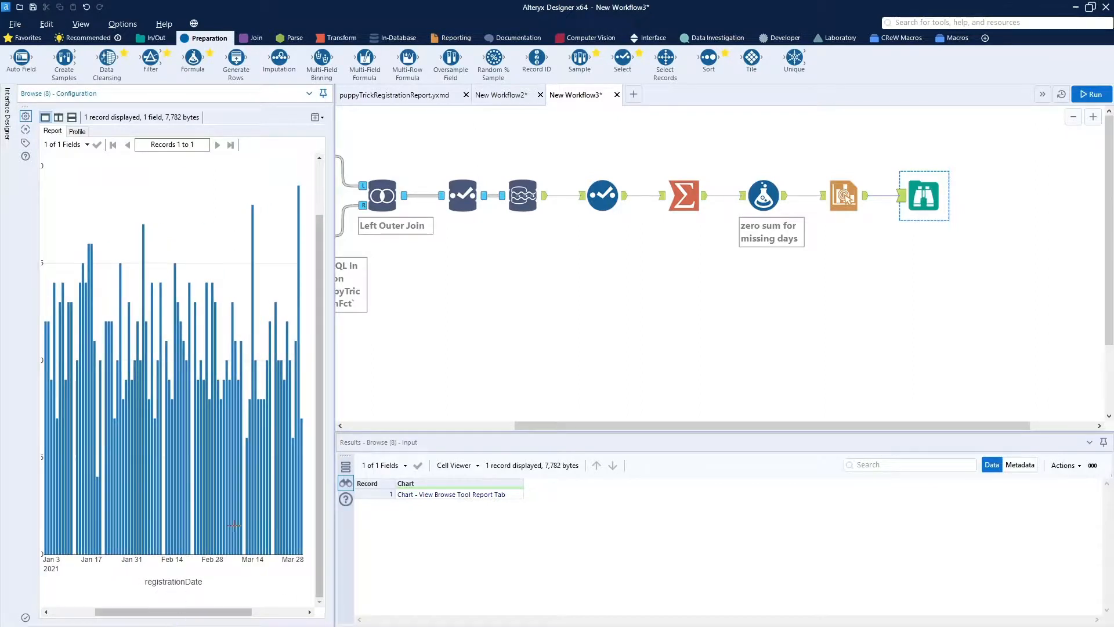
# - Review the hybrid workflow, selecting the in-database tools through Data Stream Out and examining the standard tools that follow them
pyautogui.click(389, 428)
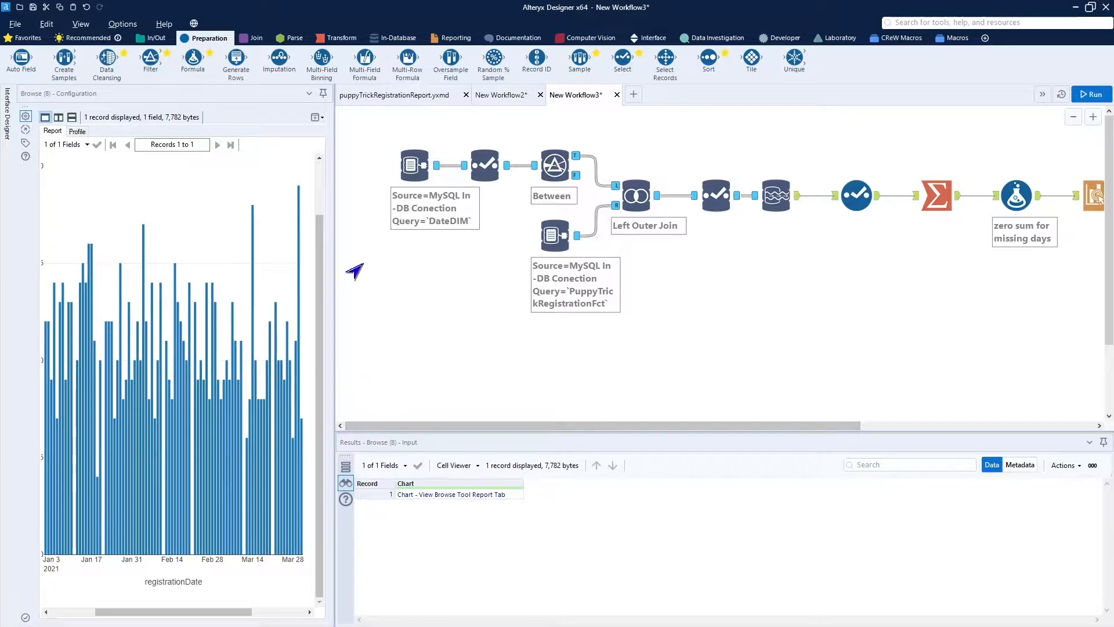
pyautogui.moveTo(376, 122); pyautogui.dragTo(811, 357)
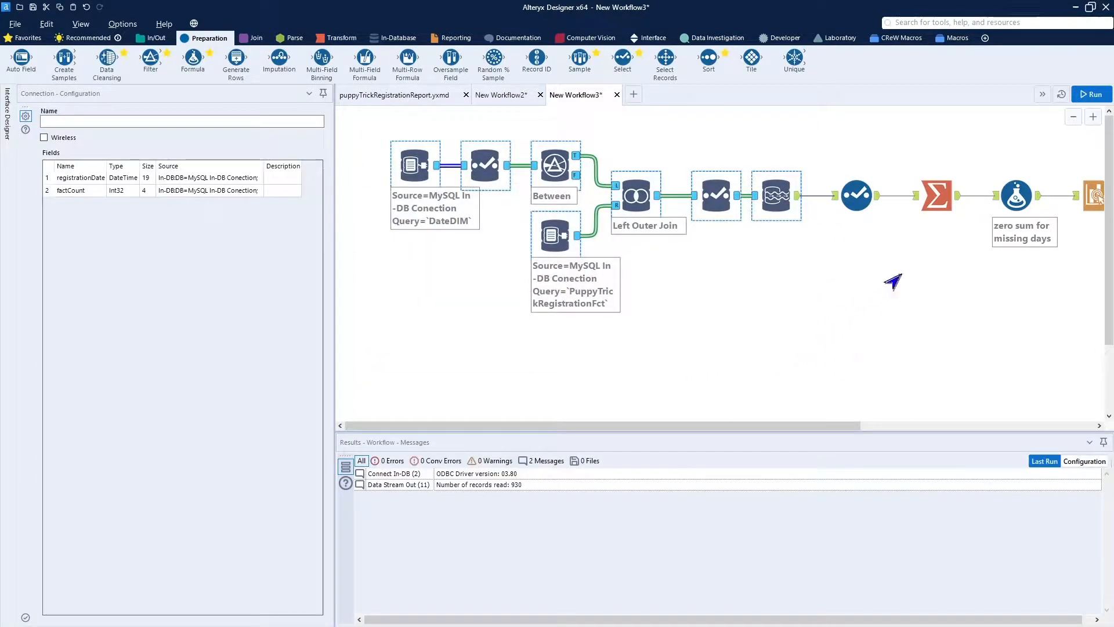
pyautogui.keyDown('ctrl'); pyautogui.click(849, 187); pyautogui.keyUp('ctrl')
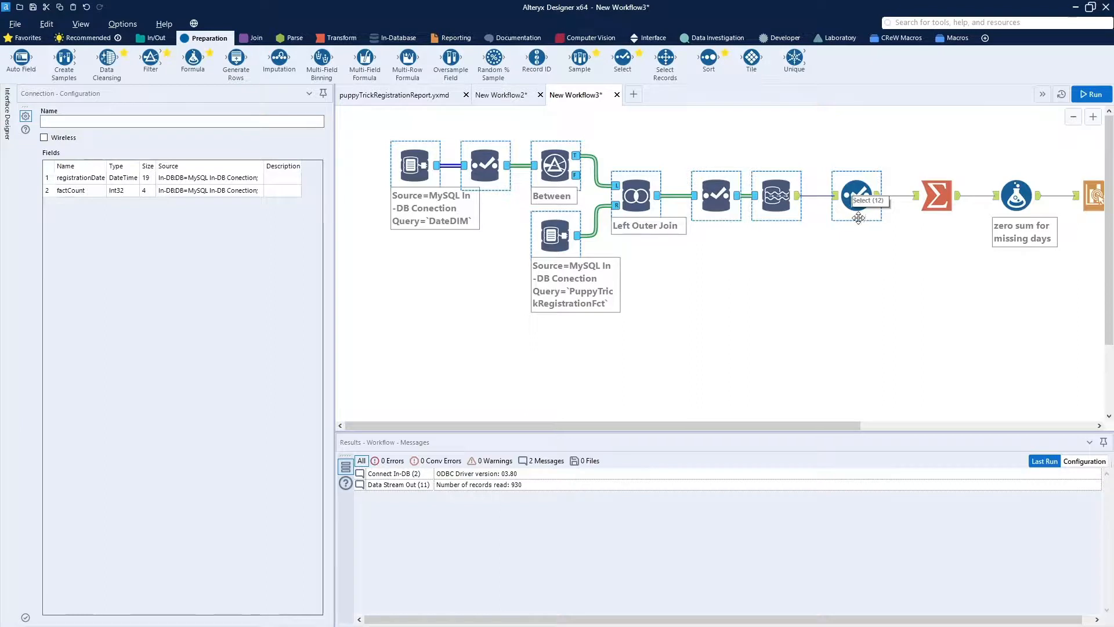
pyautogui.keyDown('ctrl'); pyautogui.click(855, 209); pyautogui.keyUp('ctrl')
pyautogui.moveTo(834, 425); pyautogui.dragTo(919, 443)
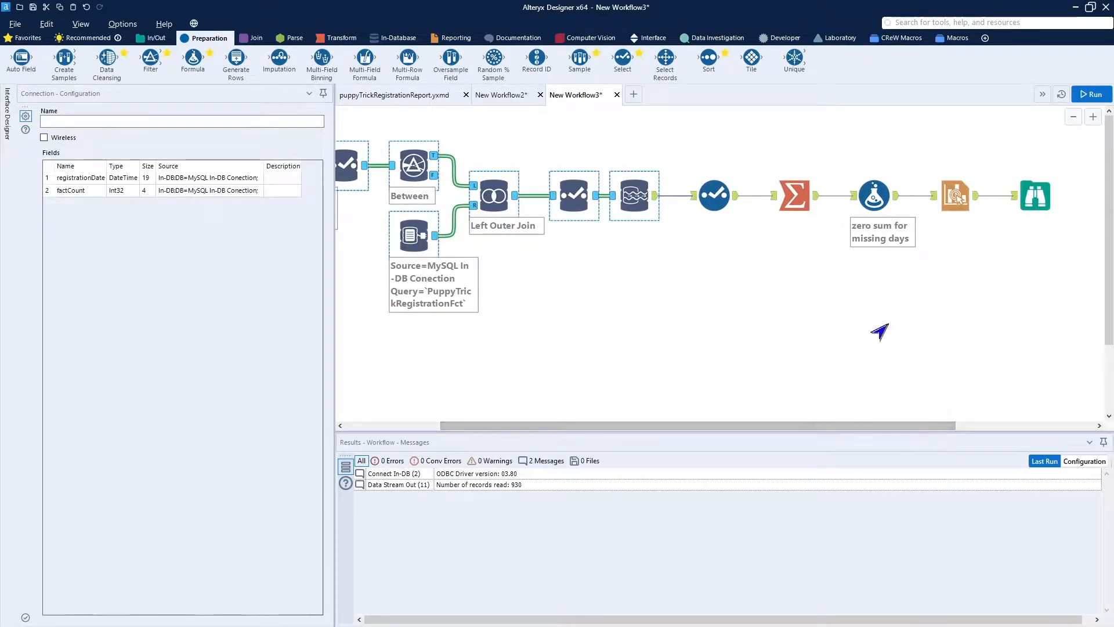
pyautogui.moveTo(767, 424); pyautogui.dragTo(719, 429)
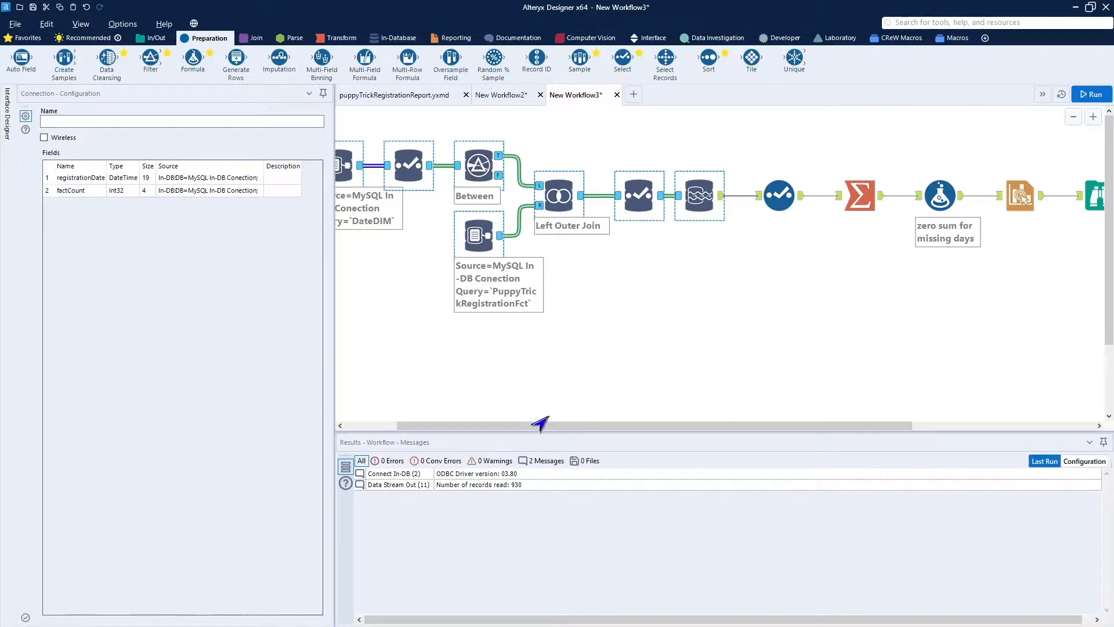
pyautogui.moveTo(537, 425); pyautogui.dragTo(472, 427)
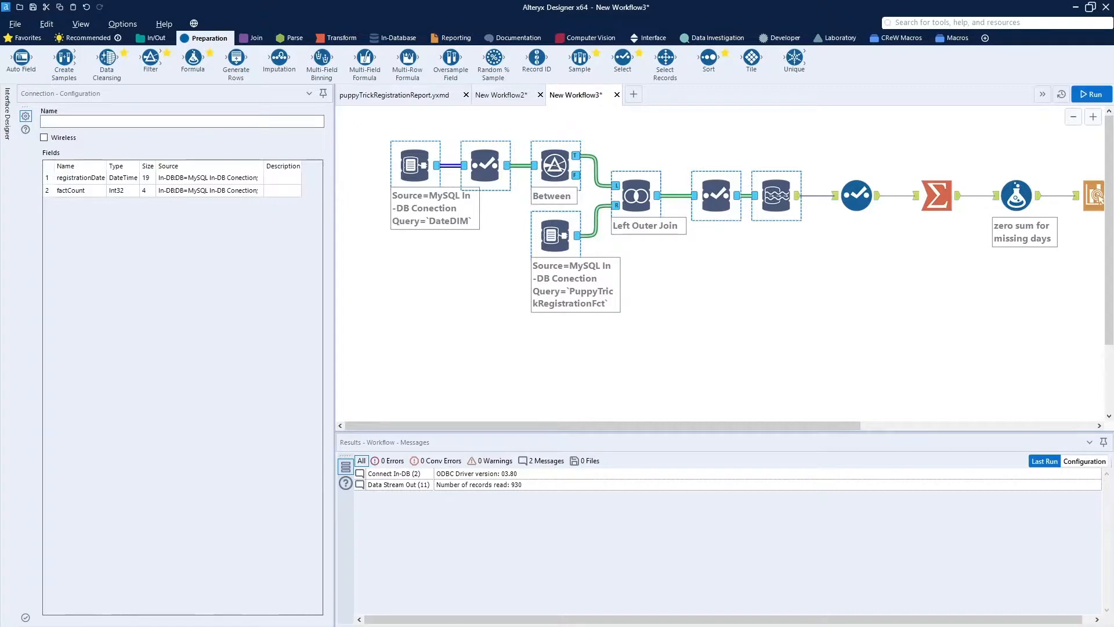
# - Switch to MySQL Workbench and enlarge the Query 1 text showing the DateDIM left join to PuppyTrickRegistrationFct
pyautogui.hotkey('alt', 'Tab')
pyautogui.doubleClick(702, 60)
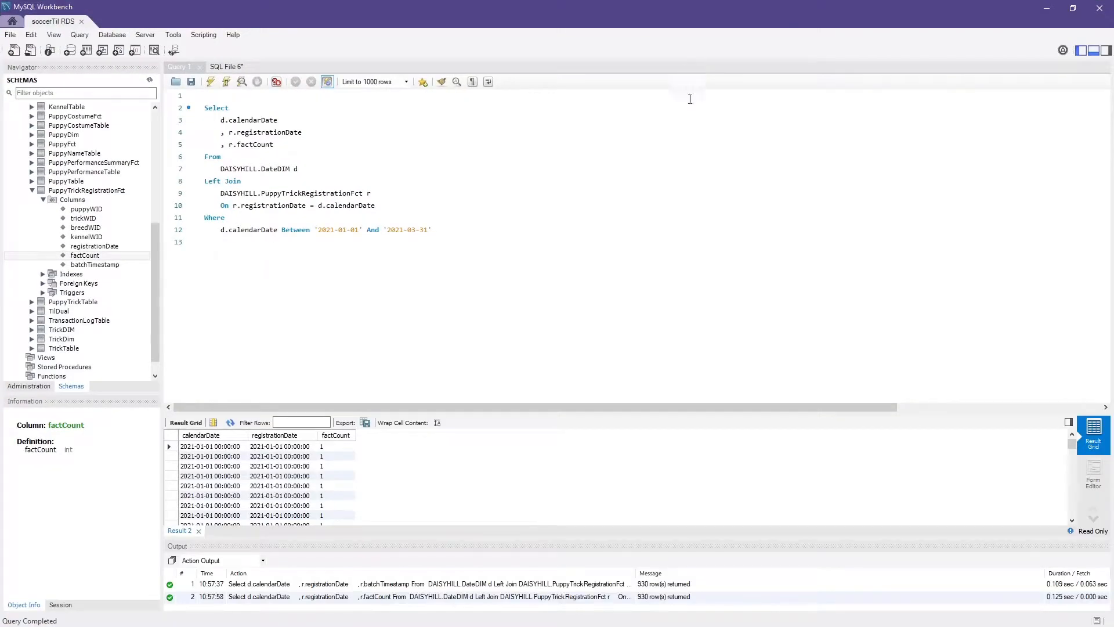
pyautogui.click(667, 198)
pyautogui.scroll(2, 667, 198)
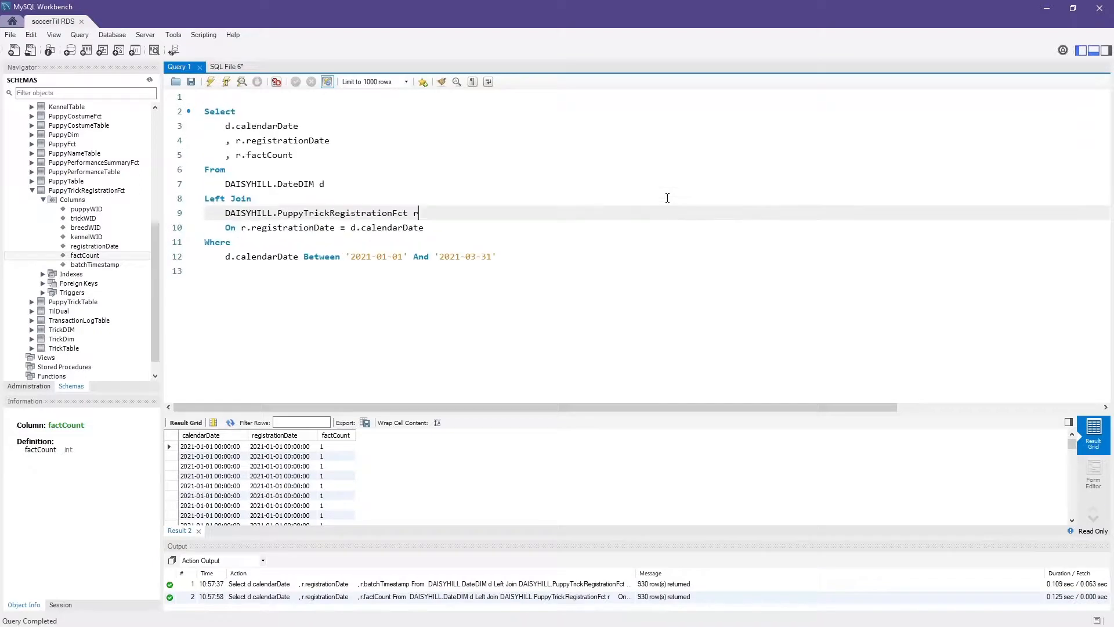
pyautogui.scroll(1, 667, 198)
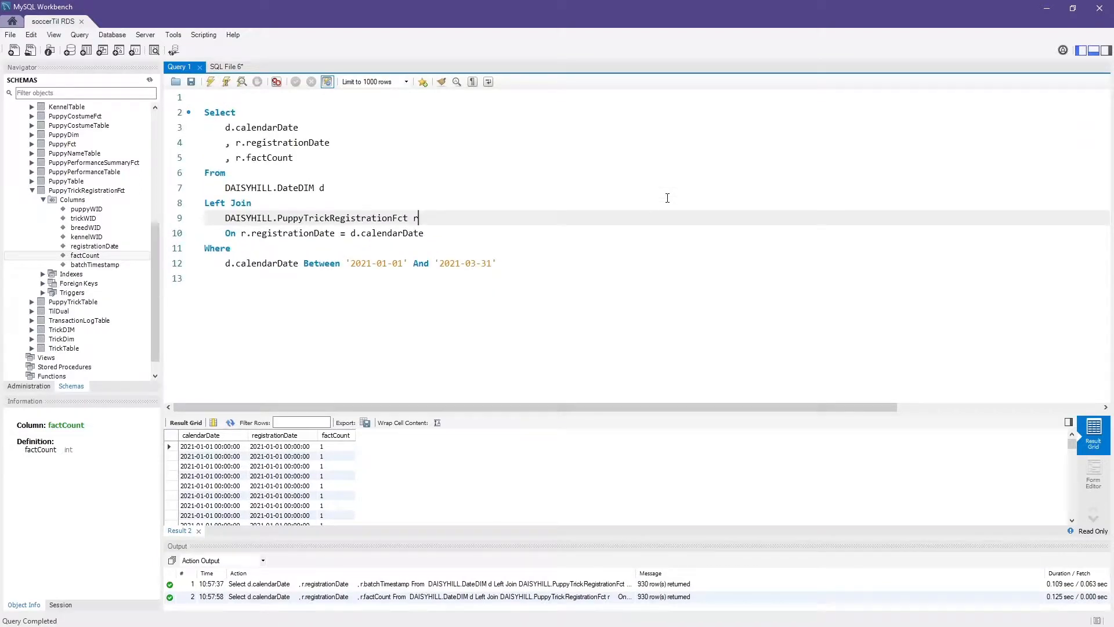
# - Run Query 1, remove r.registrationDate from its Select list, and rerun it with only d.calendarDate and r.factCount
pyautogui.click(604, 179)
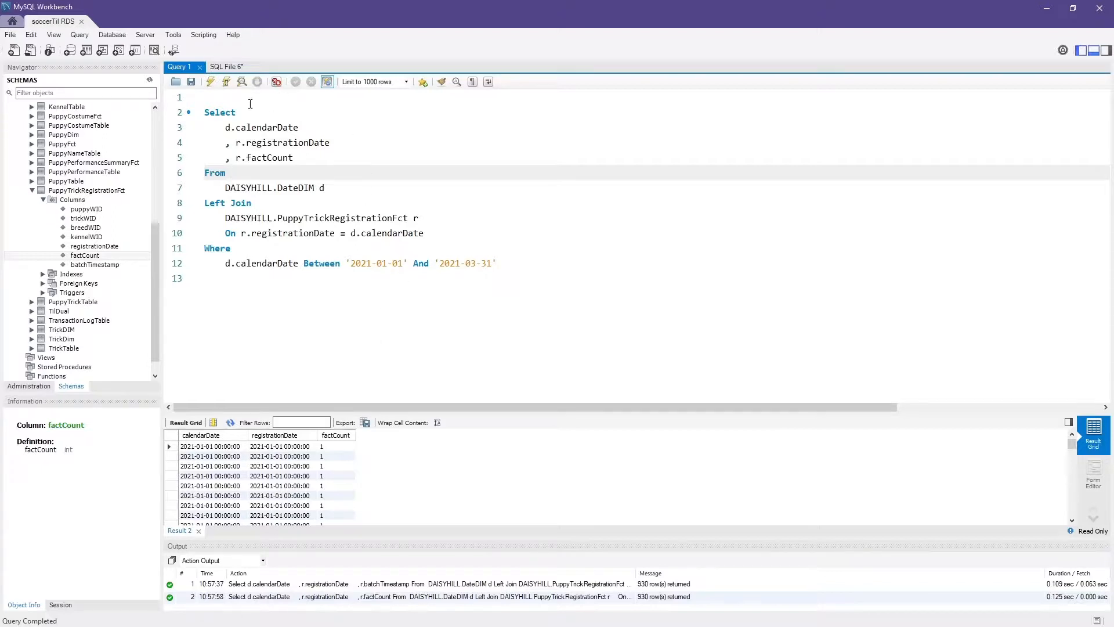
pyautogui.click(210, 81)
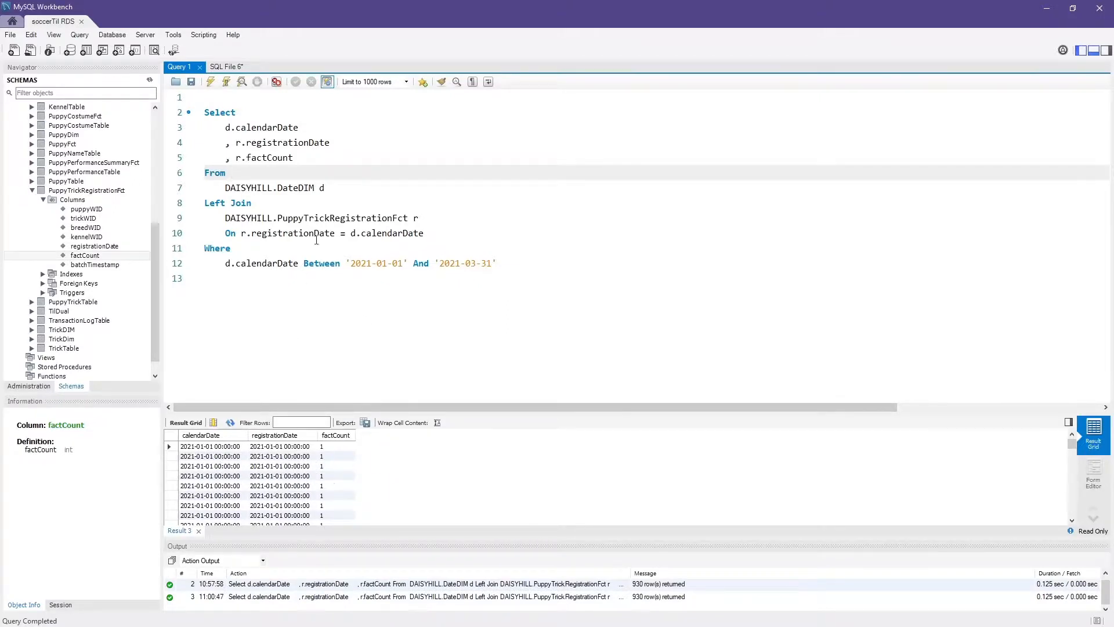
pyautogui.click(348, 147)
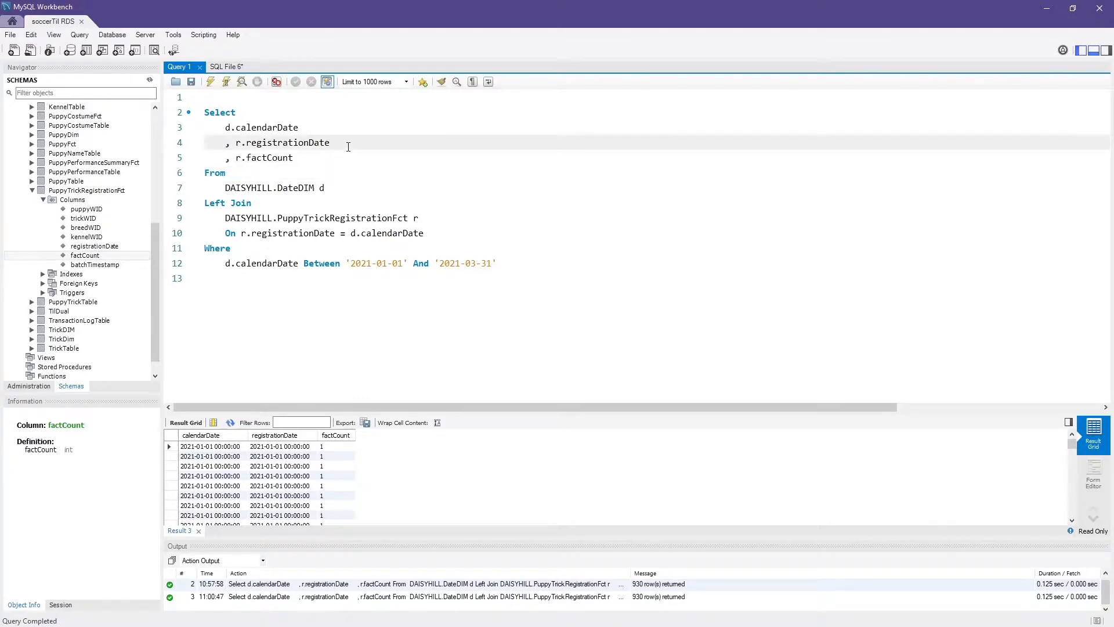
pyautogui.tripleClick(348, 147)
pyautogui.press('Delete')
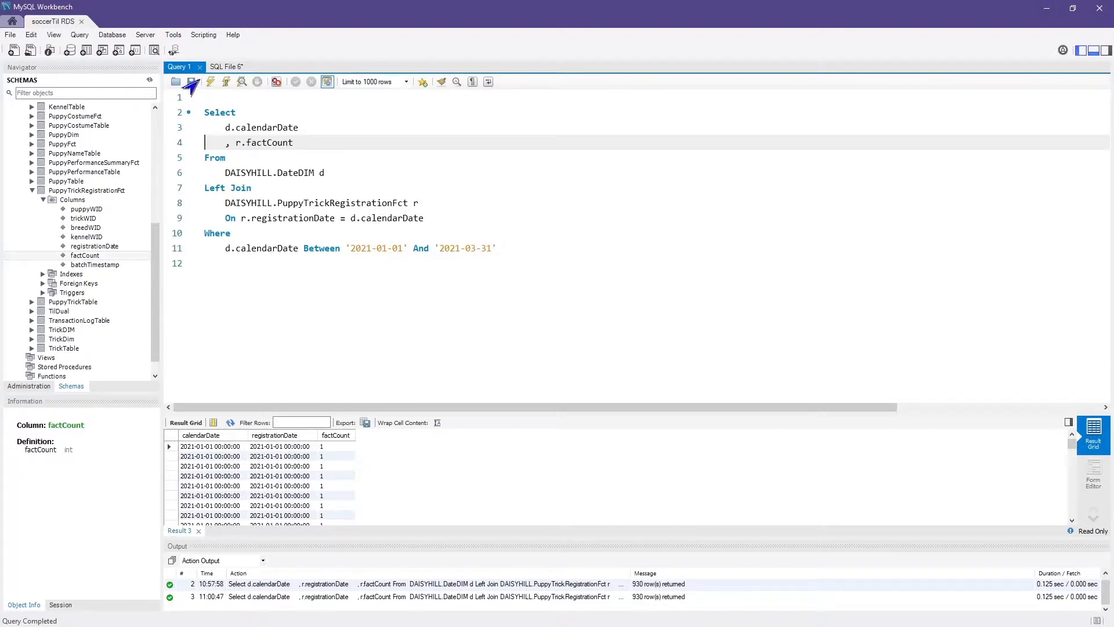
pyautogui.click(210, 81)
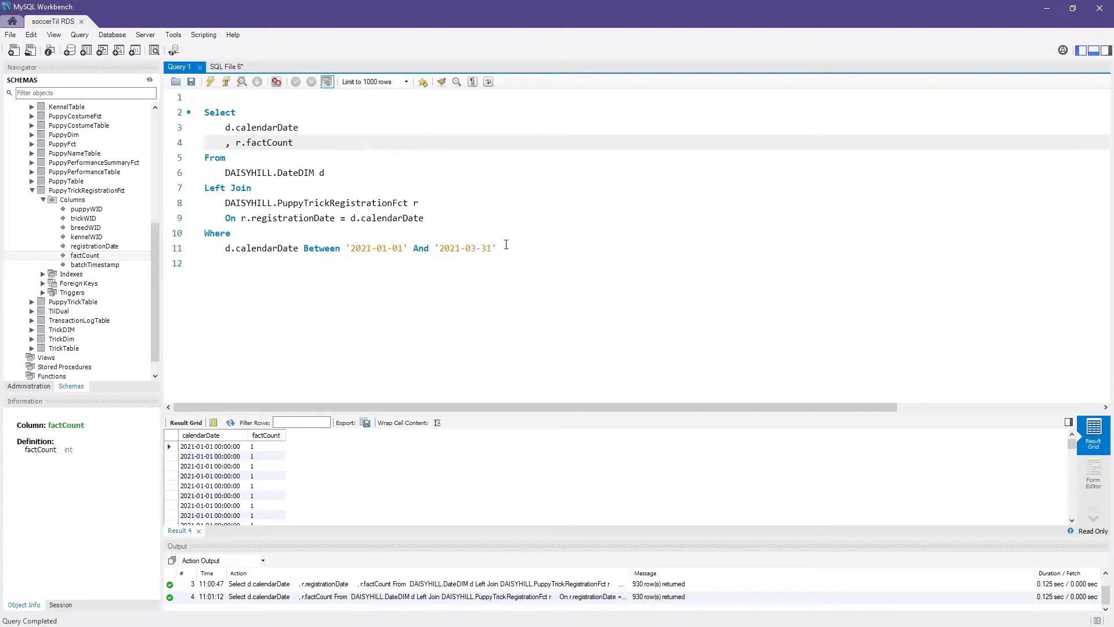
# - Copy the whole SQL query, switch to Alteryx Designer and create a new workflow
pyautogui.moveTo(518, 251); pyautogui.dragTo(191, 114)
pyautogui.hotkey('ctrl', 'c')
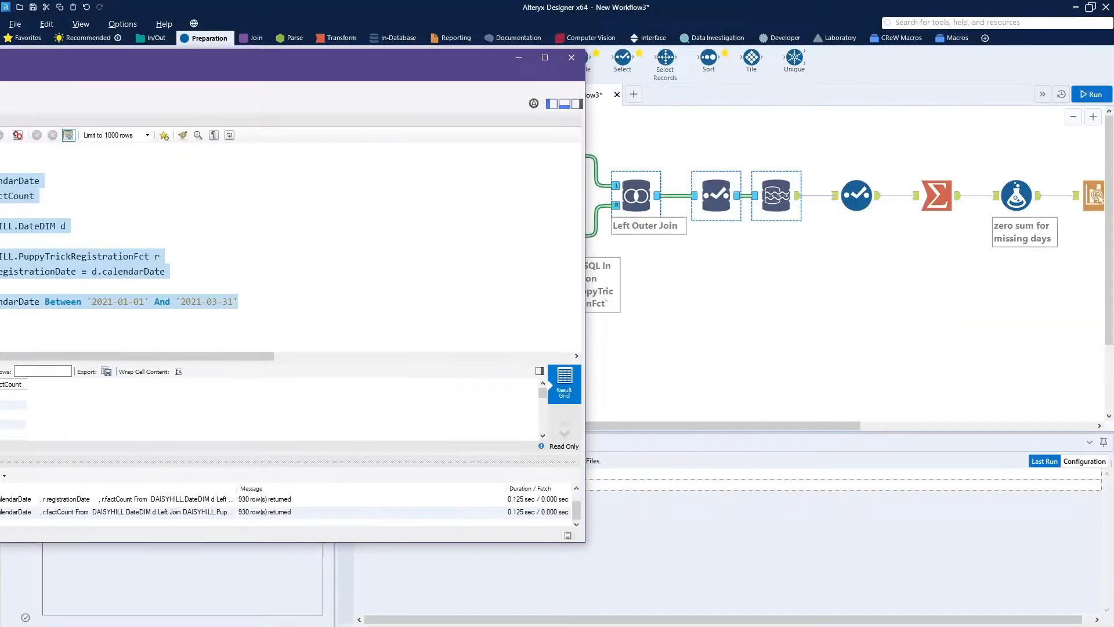
pyautogui.click(793, 23)
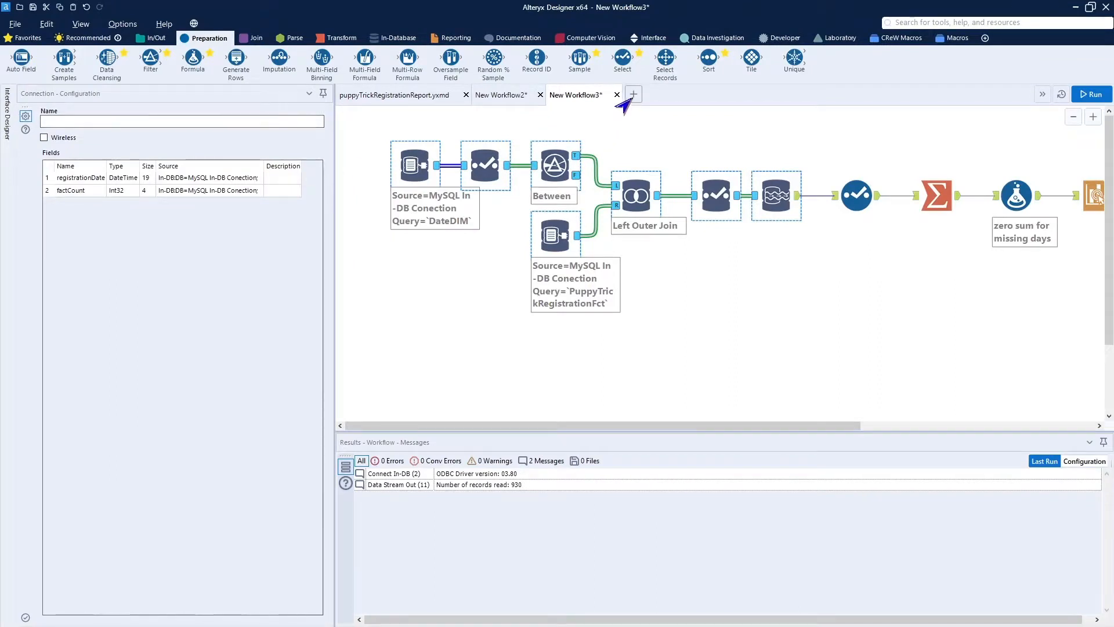
pyautogui.click(633, 96)
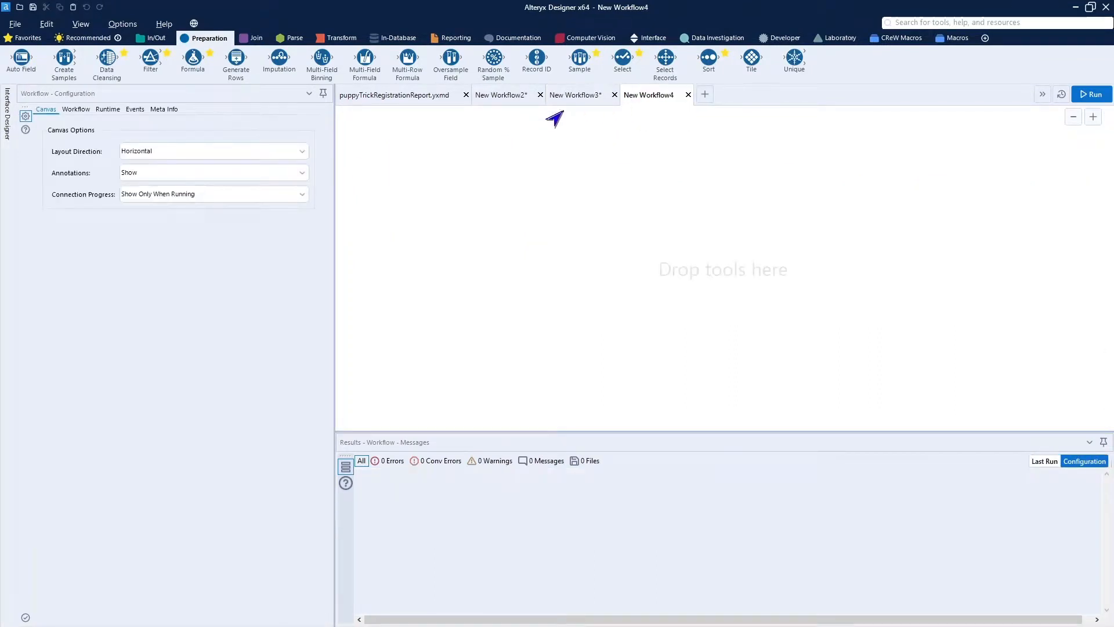
# - Add an Input Data tool to the empty canvas and choose the aka:RDS MySQL connection for it
pyautogui.moveTo(113, 58); pyautogui.dragTo(116, 58)
pyautogui.click(152, 38)
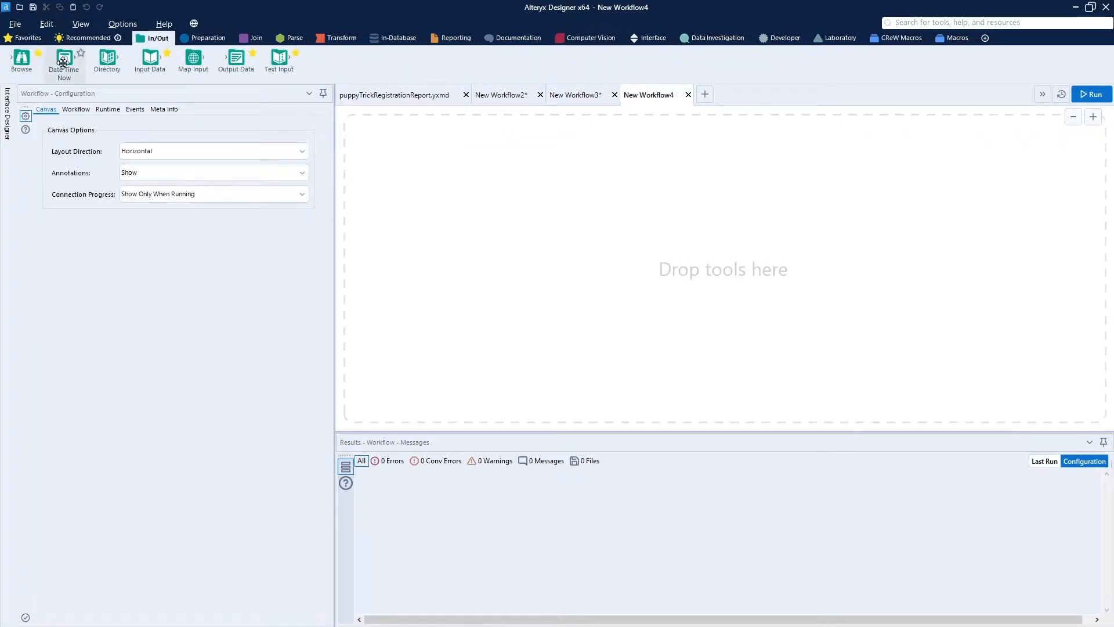
pyautogui.moveTo(148, 58); pyautogui.dragTo(415, 165)
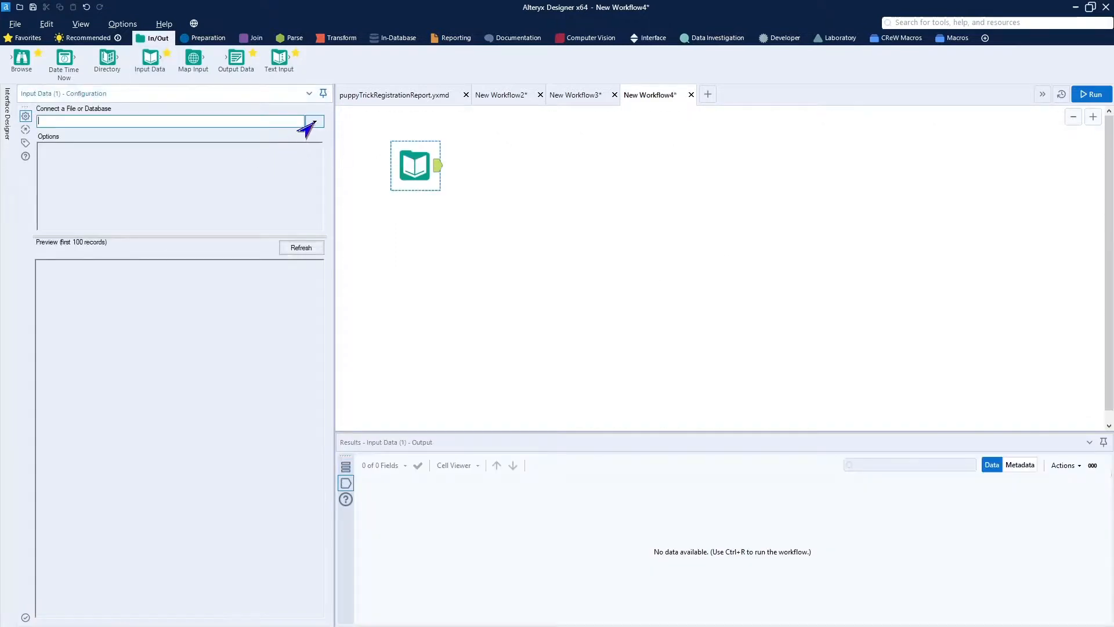
pyautogui.click(314, 121)
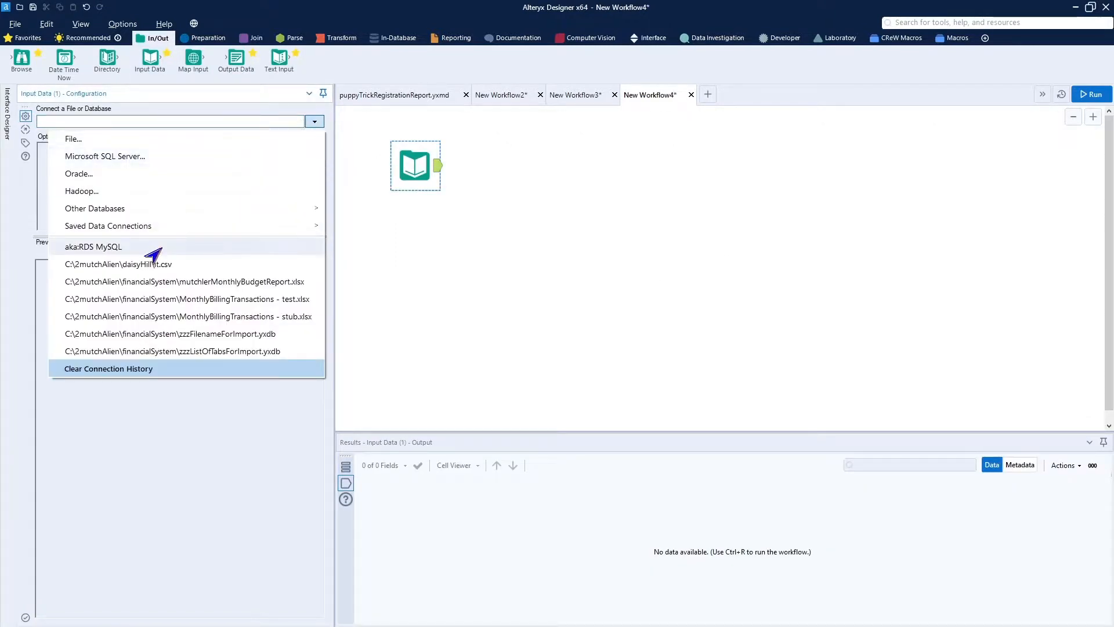
pyautogui.click(152, 250)
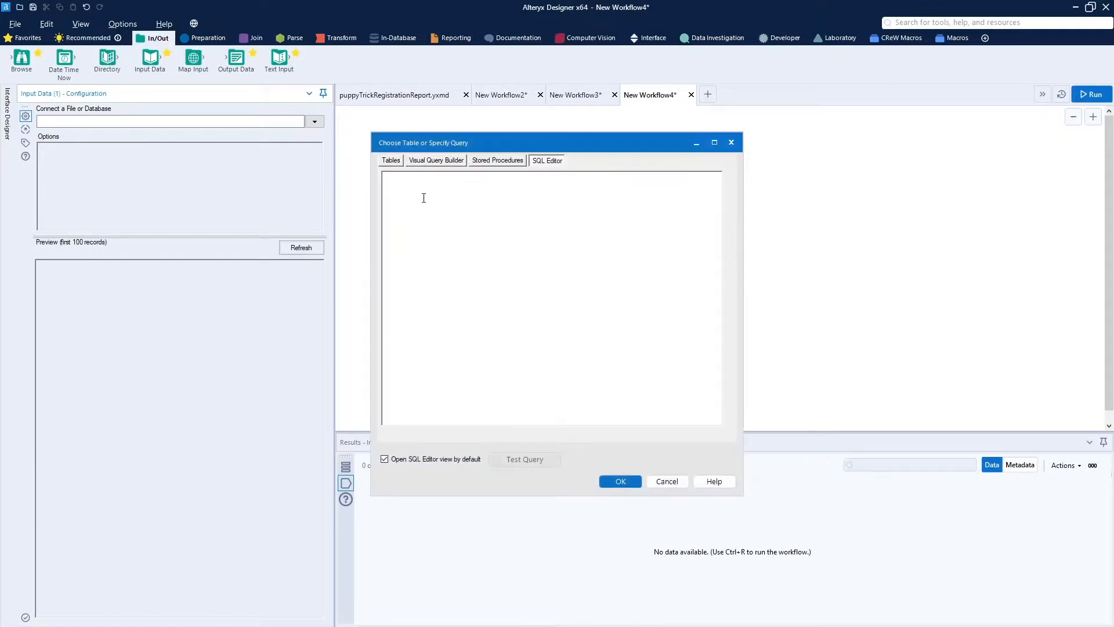
# - Paste the copied query into the Input Data tool's SQL Editor, test it until it parses, and accept it
pyautogui.click(470, 181)
pyautogui.hotkey('ctrl', 'v')
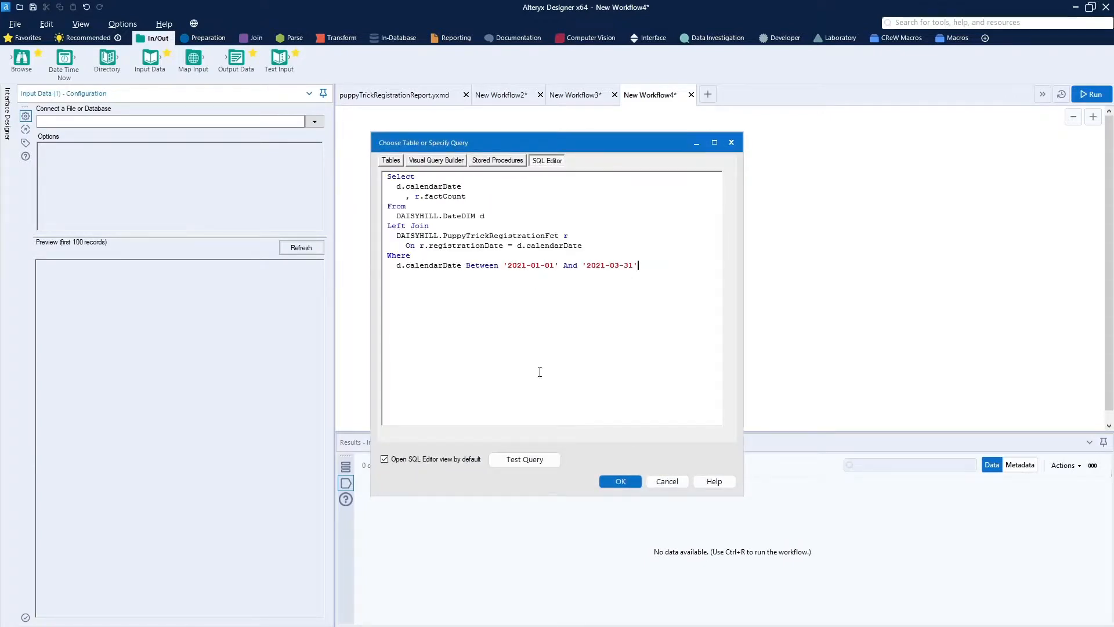
pyautogui.click(525, 459)
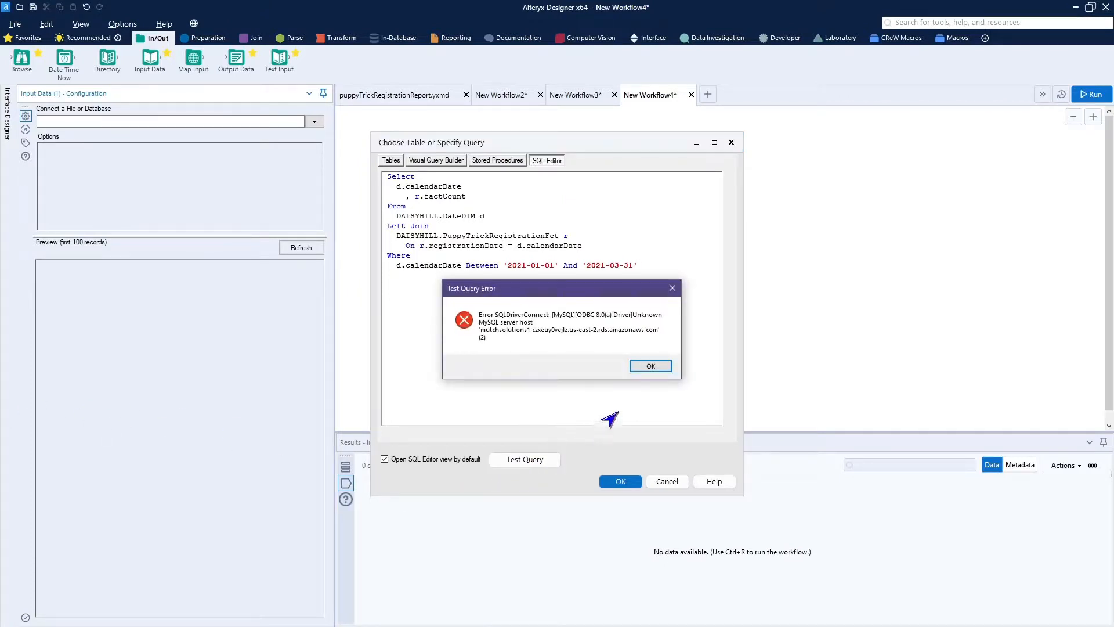
pyautogui.click(644, 366)
pyautogui.click(510, 458)
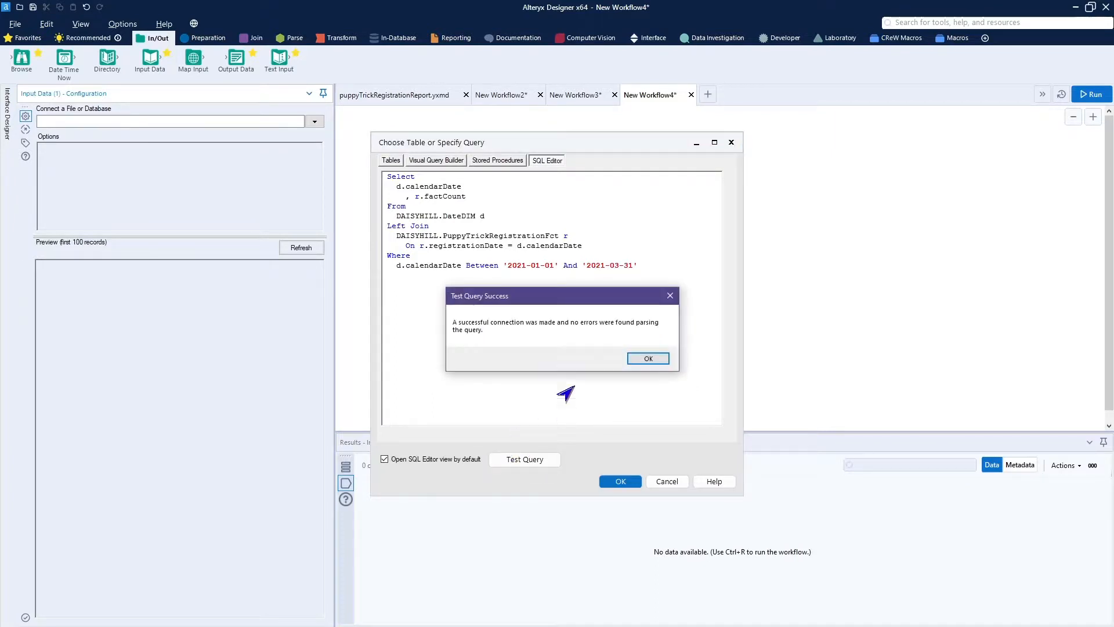
pyautogui.click(648, 358)
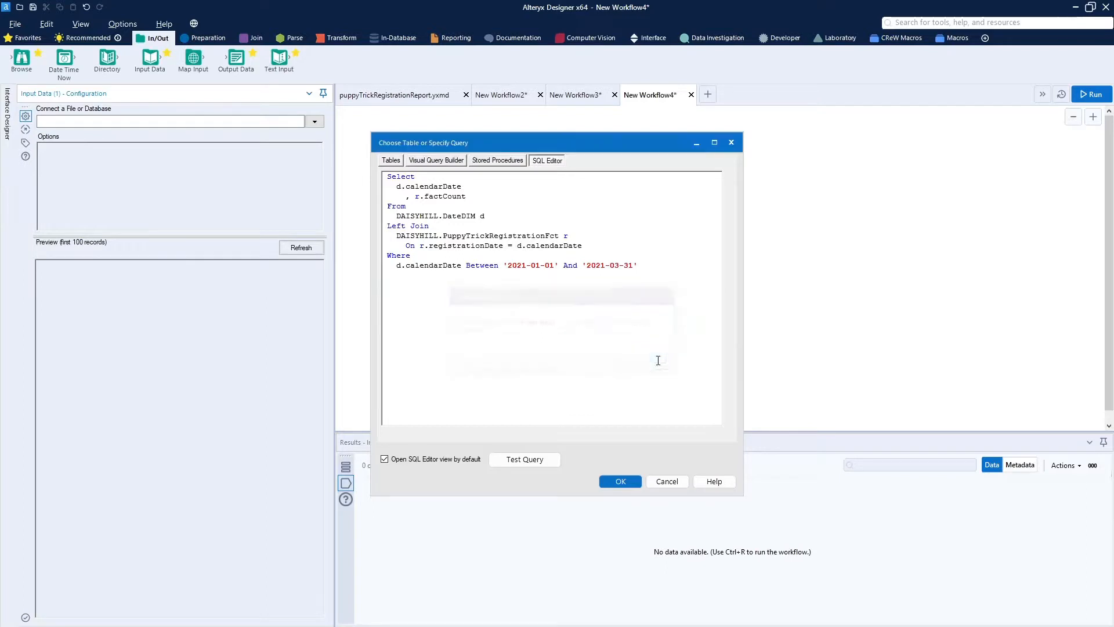
pyautogui.click(614, 483)
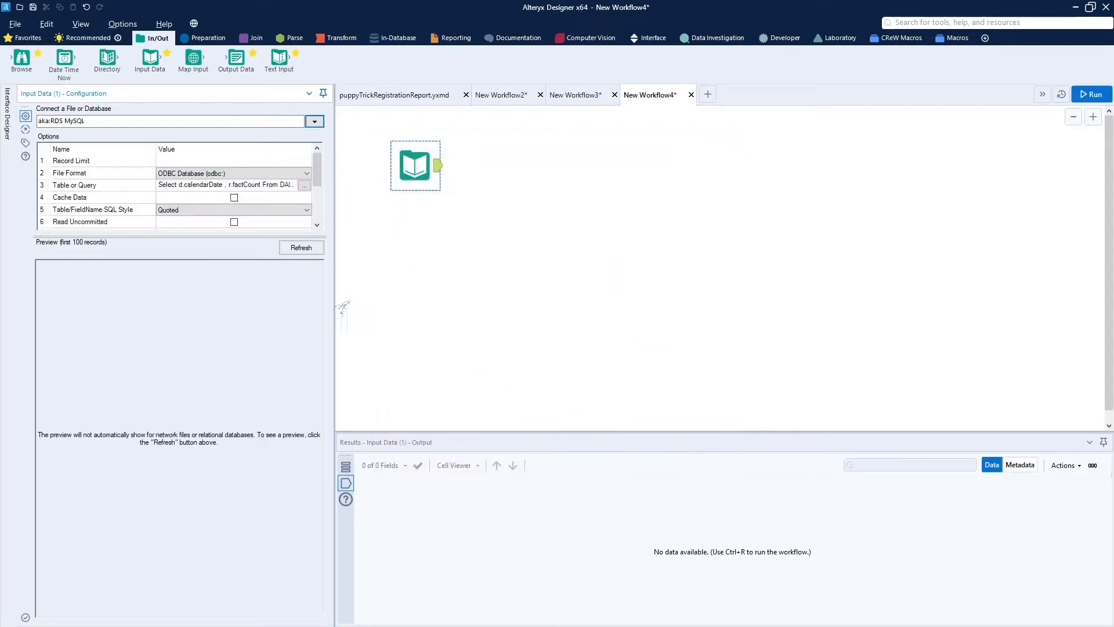
# - Turn off Do Not Show % Complete in the Input Data options and run New Workflow4
pyautogui.click(302, 248)
pyautogui.click(317, 225)
pyautogui.click(316, 225)
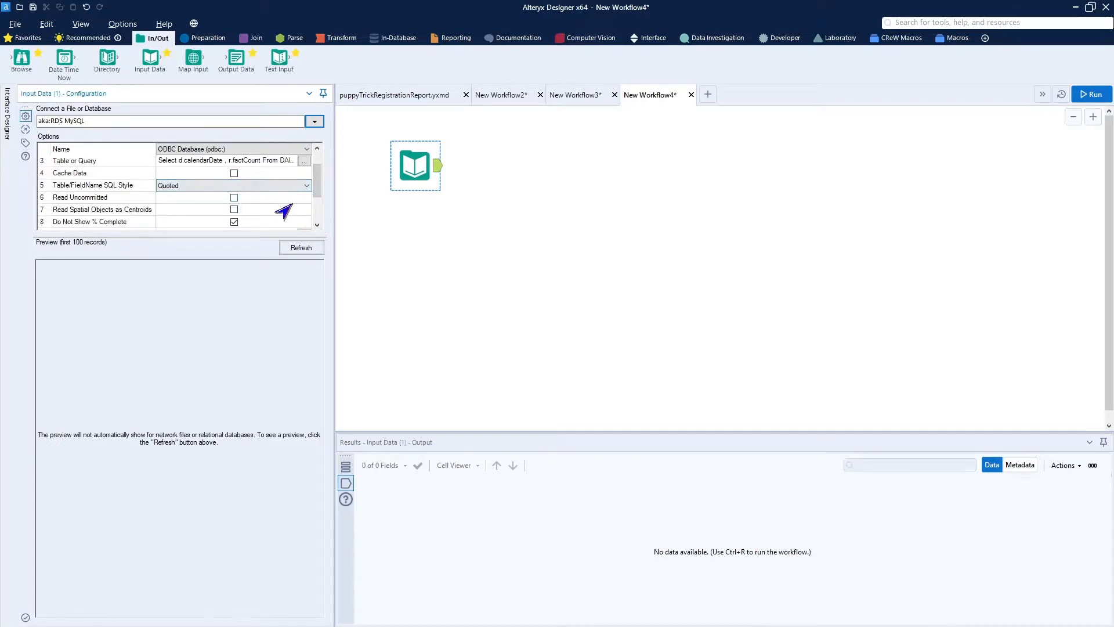
pyautogui.click(233, 222)
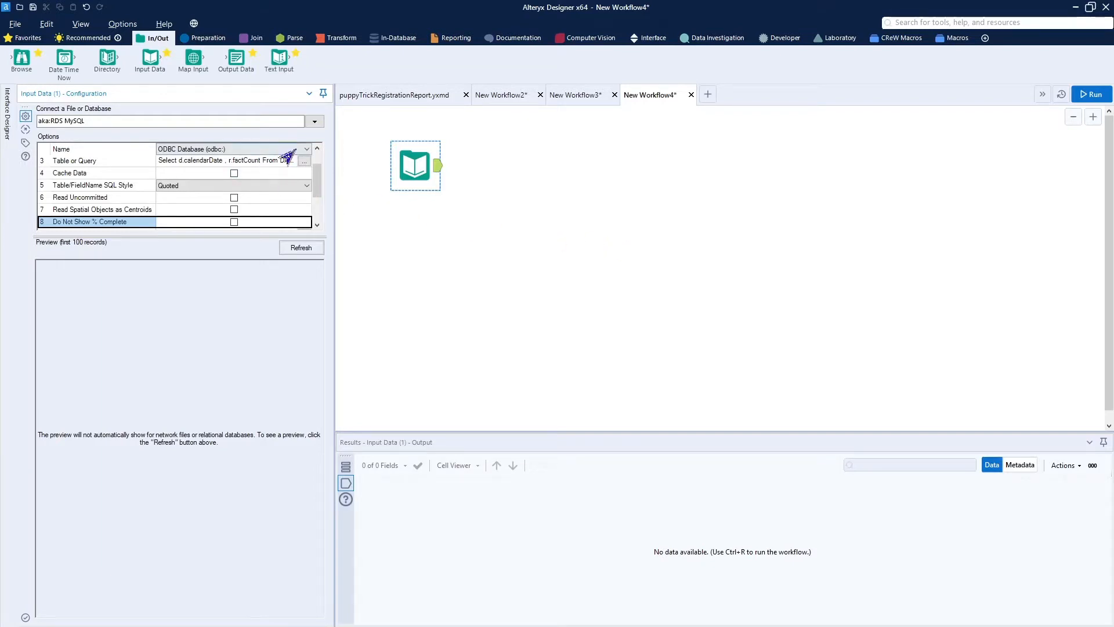
pyautogui.click(1087, 94)
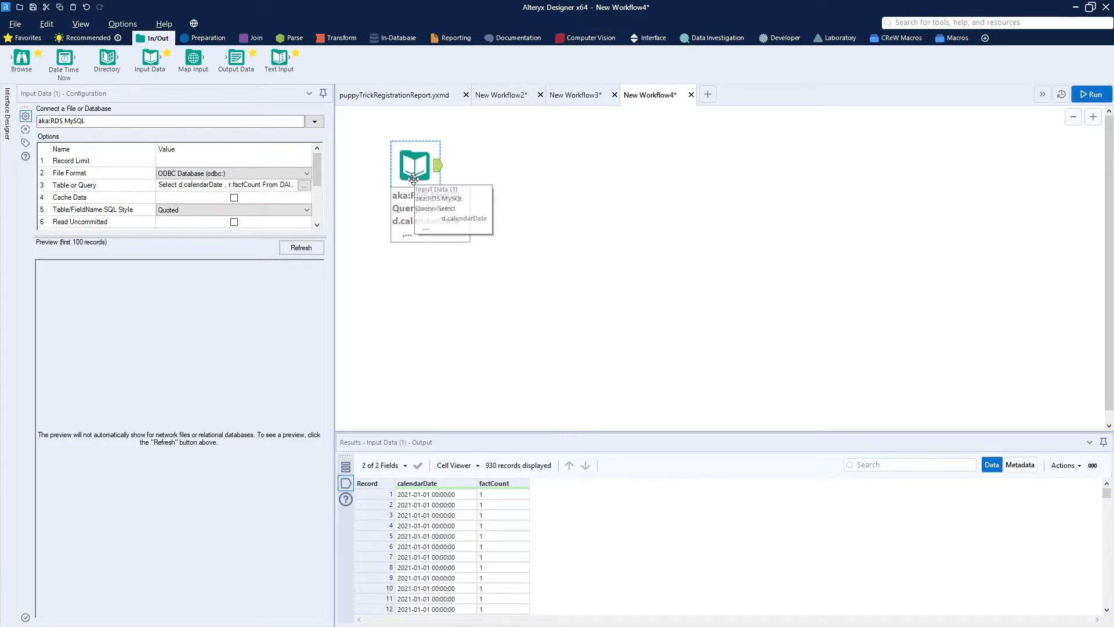
# - Copy the standard tools after Data Stream Out in New Workflow3, from the Select tool through the Browse tool
pyautogui.click(562, 94)
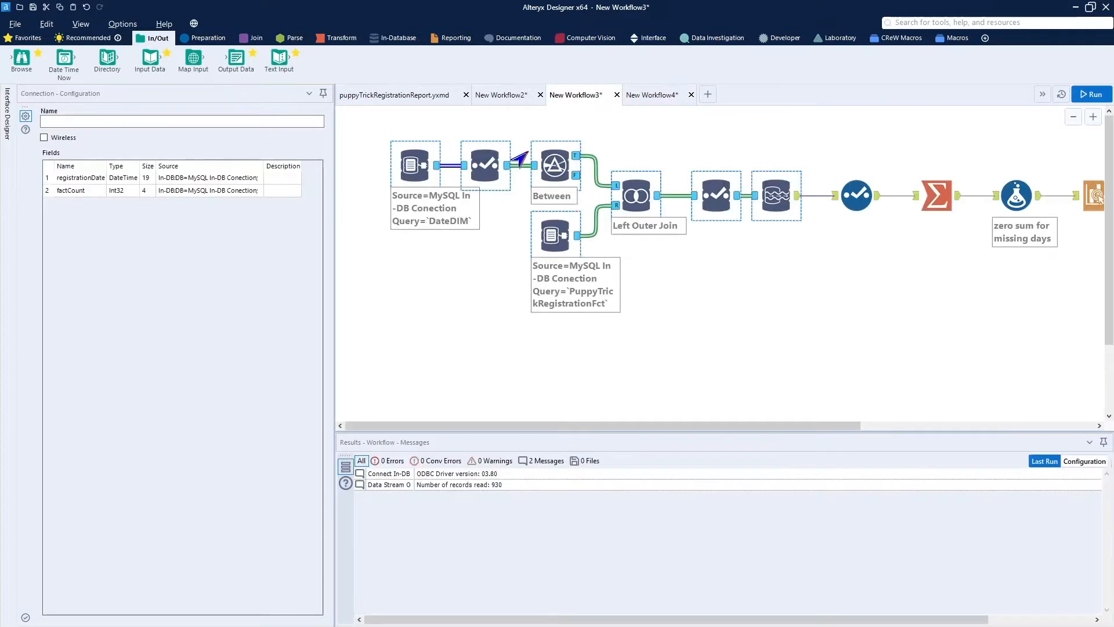
pyautogui.scroll(-5, 746, 431)
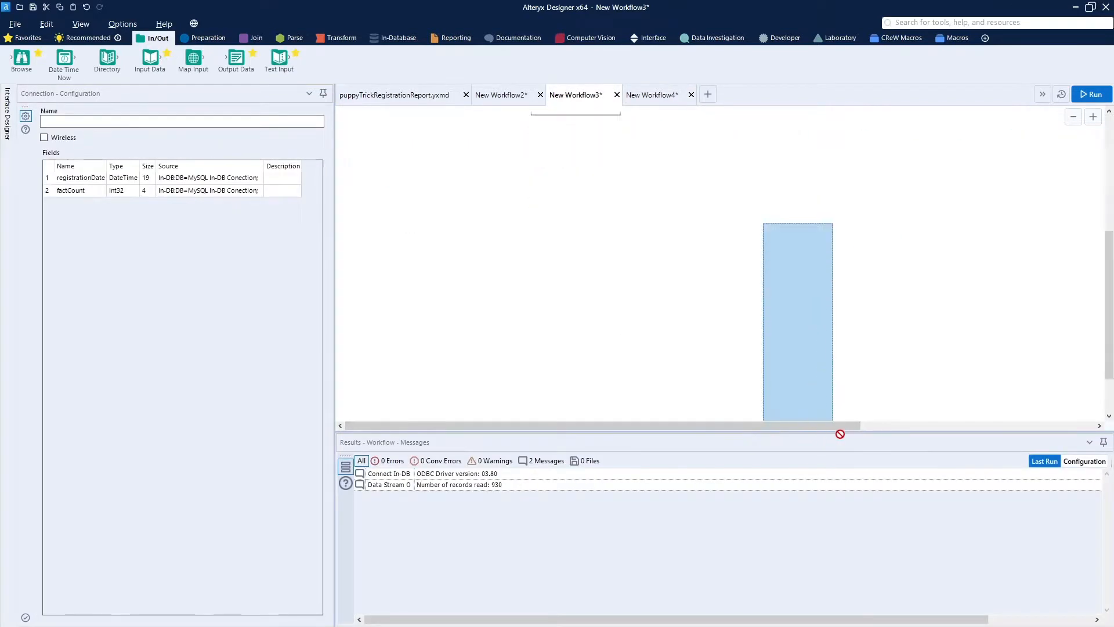
pyautogui.scroll(5, 718, 429)
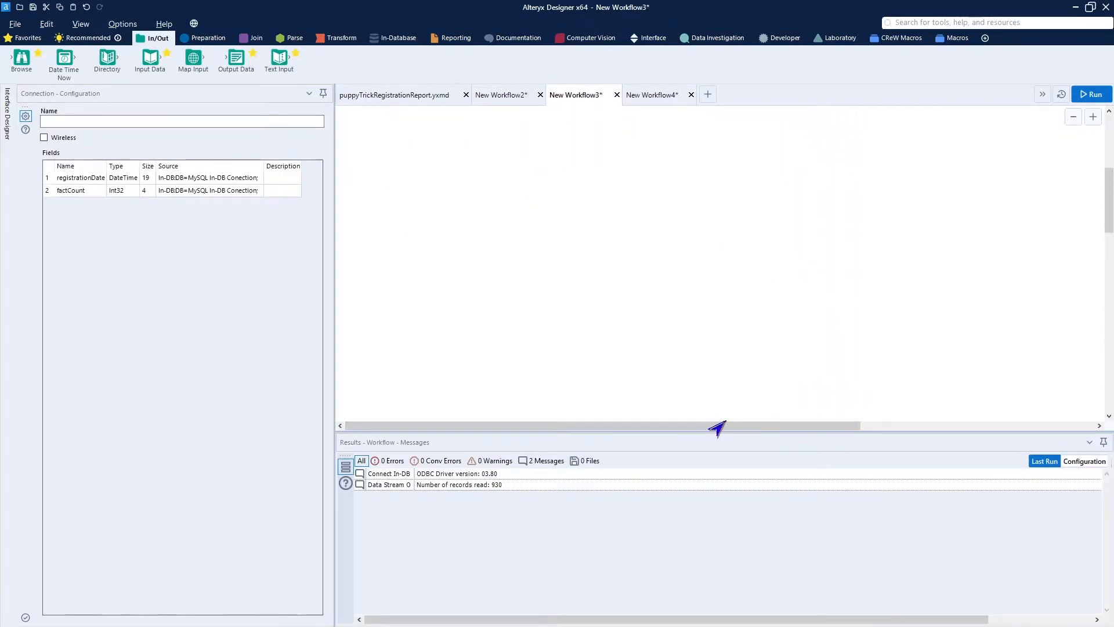
pyautogui.moveTo(721, 428); pyautogui.dragTo(858, 428)
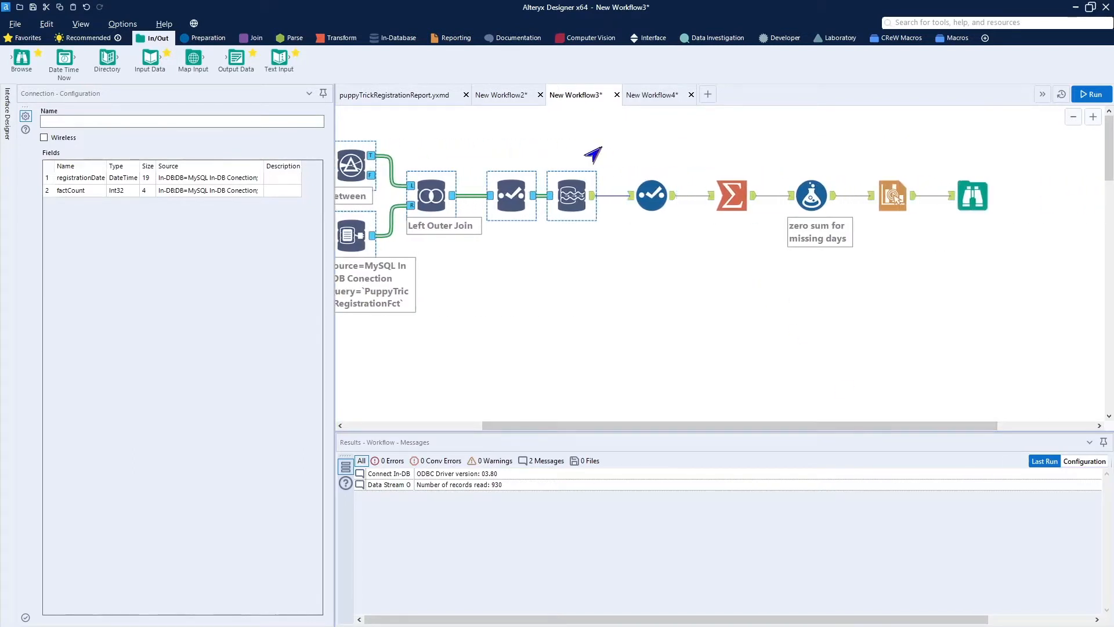
pyautogui.moveTo(601, 146); pyautogui.dragTo(1050, 292)
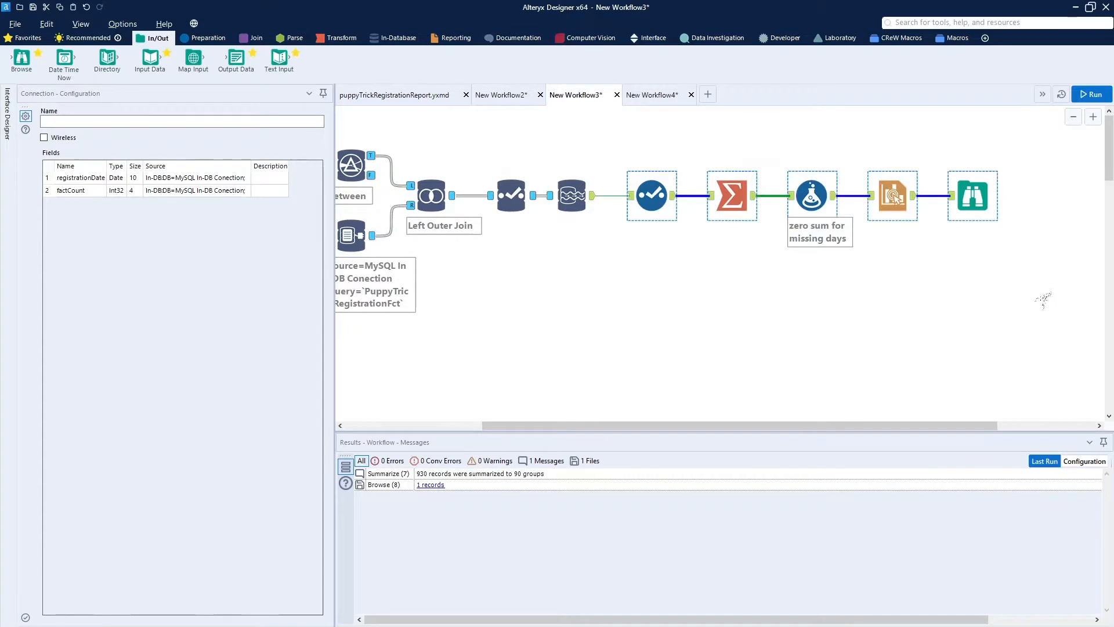
pyautogui.click(653, 96)
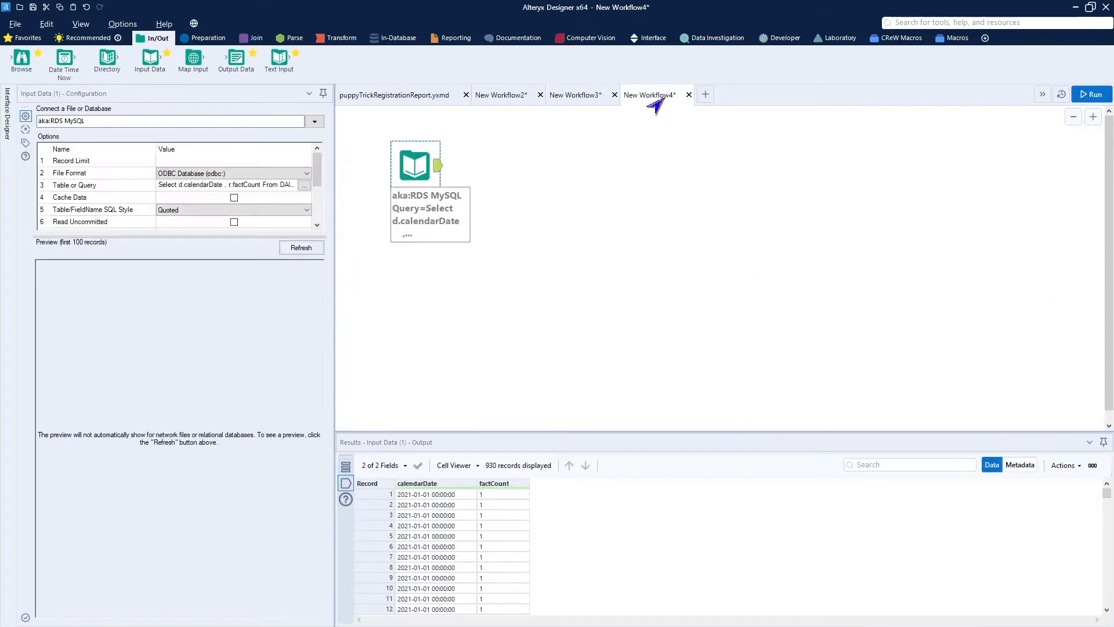
pyautogui.click(587, 98)
pyautogui.rightClick(657, 185)
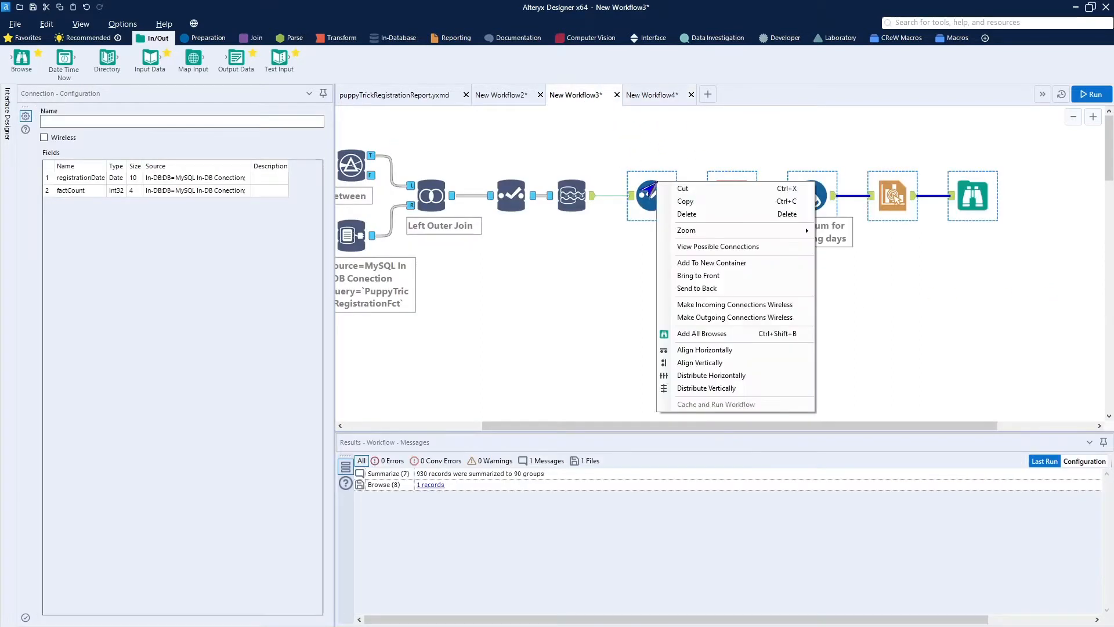
pyautogui.click(676, 201)
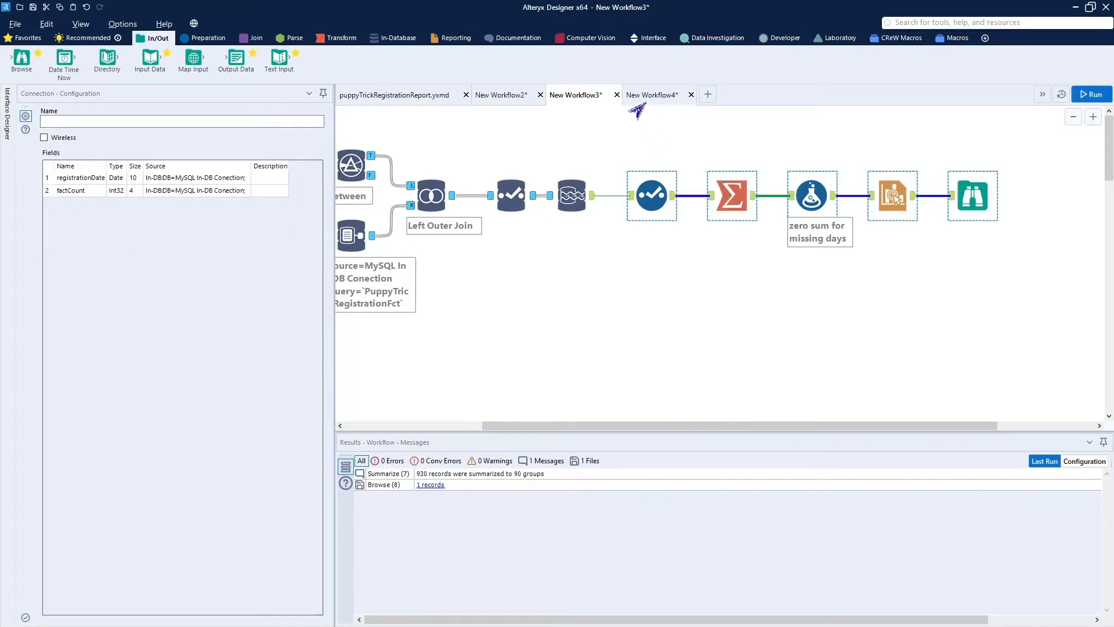
# - Paste the copied tools into New Workflow4, line them up beside Input Data and connect it to the Select tool
pyautogui.click(647, 97)
pyautogui.rightClick(578, 223)
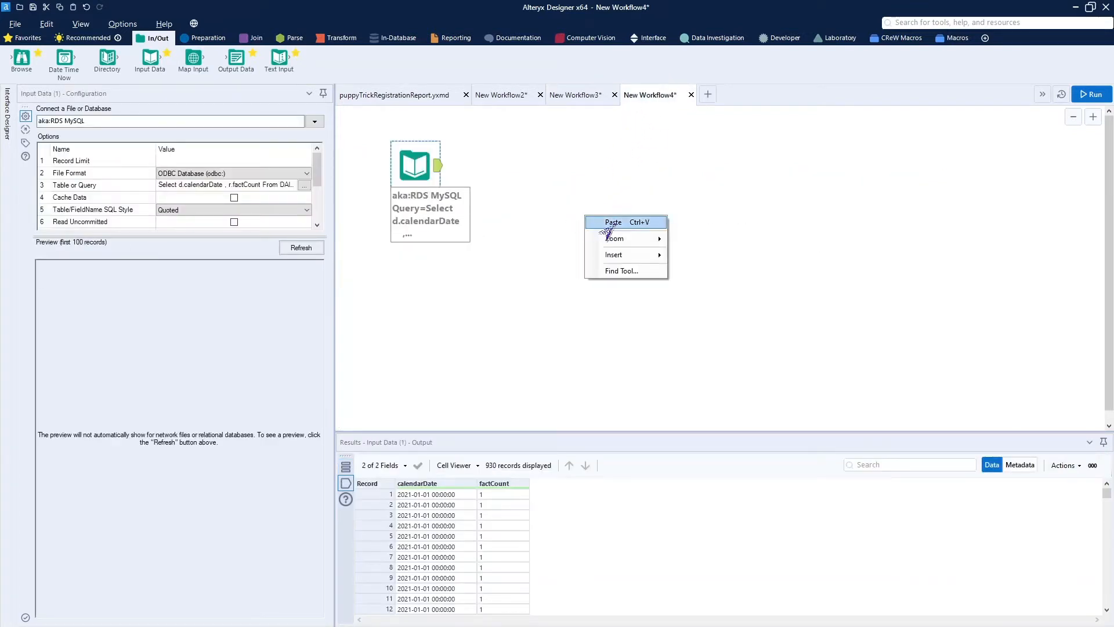
pyautogui.click(603, 221)
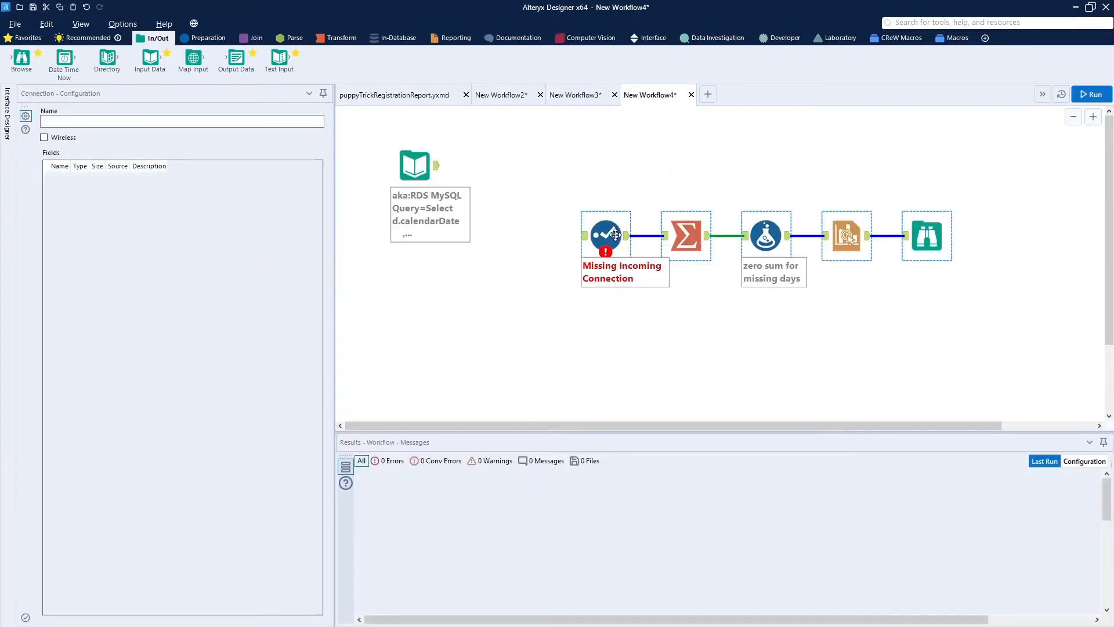
pyautogui.moveTo(614, 239); pyautogui.dragTo(512, 169)
pyautogui.moveTo(438, 169); pyautogui.dragTo(484, 167)
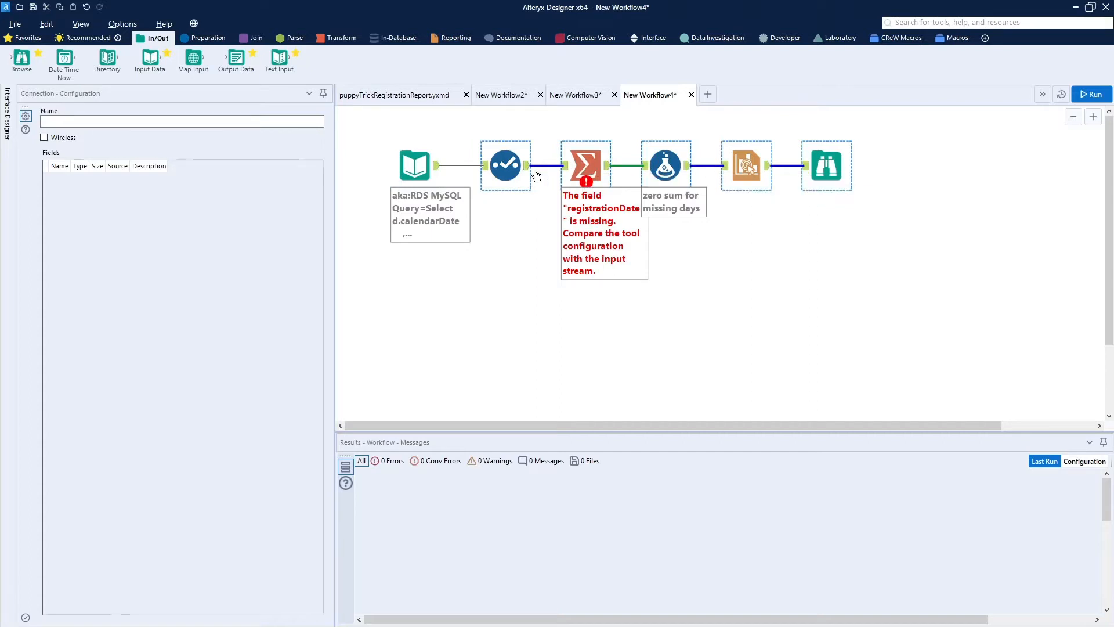
# - Rename the calendarDate field to registrationDate in the pasted Select tool
pyautogui.click(506, 168)
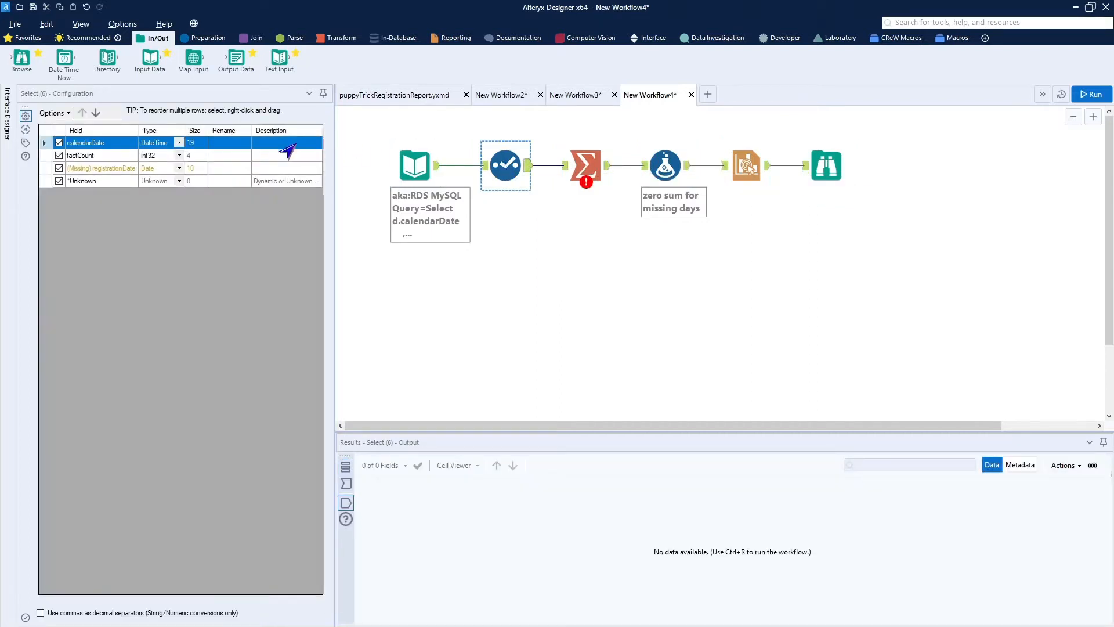
pyautogui.click(240, 144)
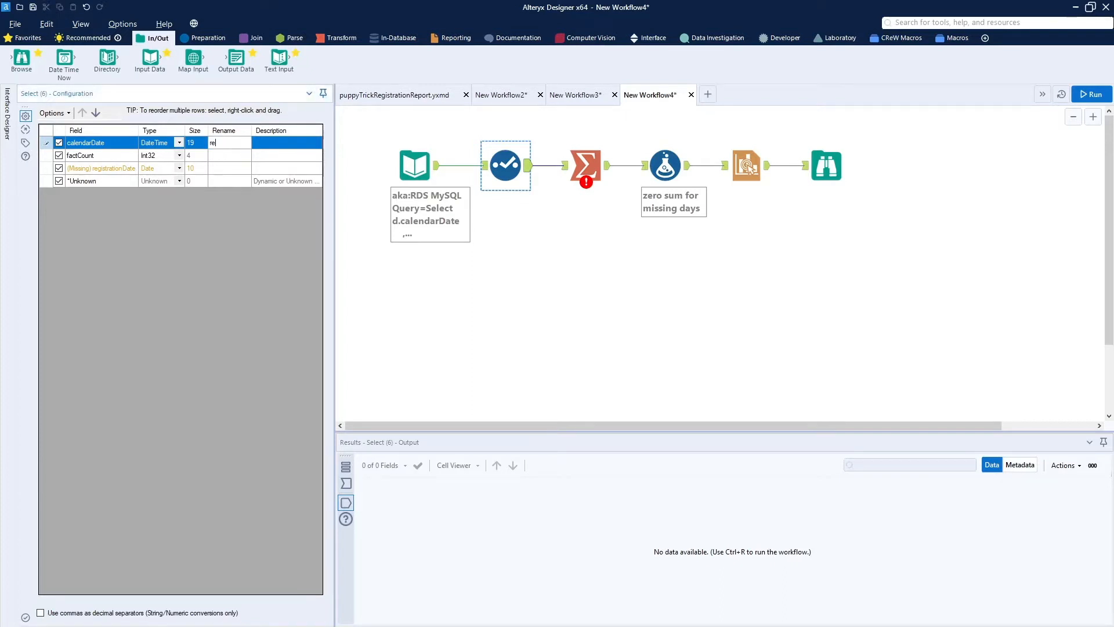
pyautogui.write('gostrat')
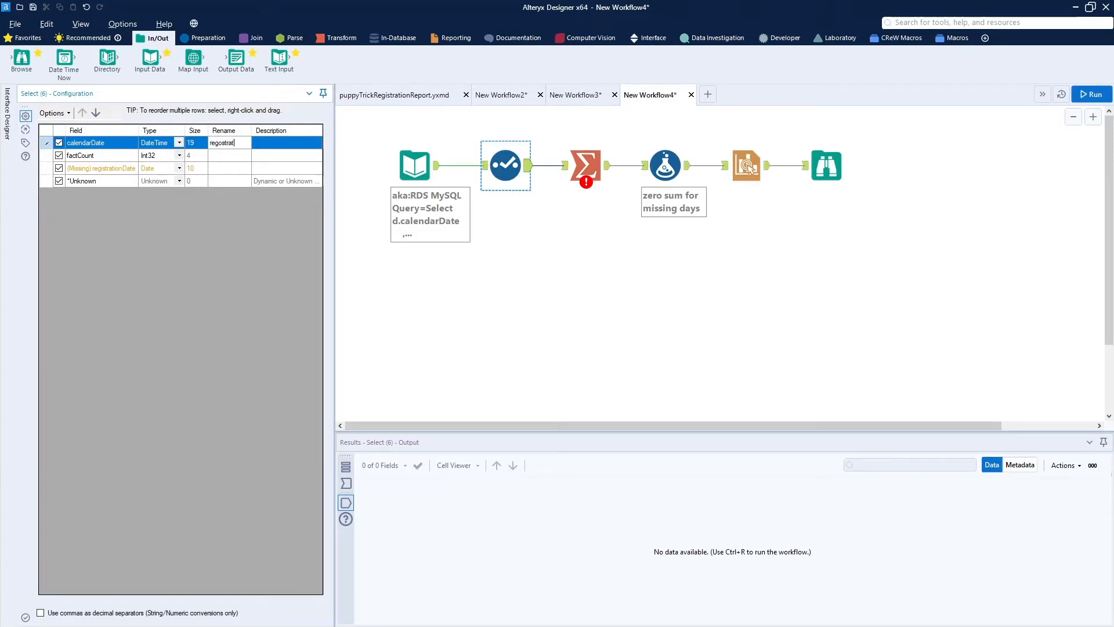
pyautogui.press('BackSpace')
pyautogui.press('BackSpace')
pyautogui.press('BackSpace')
pyautogui.write('istrationDate')
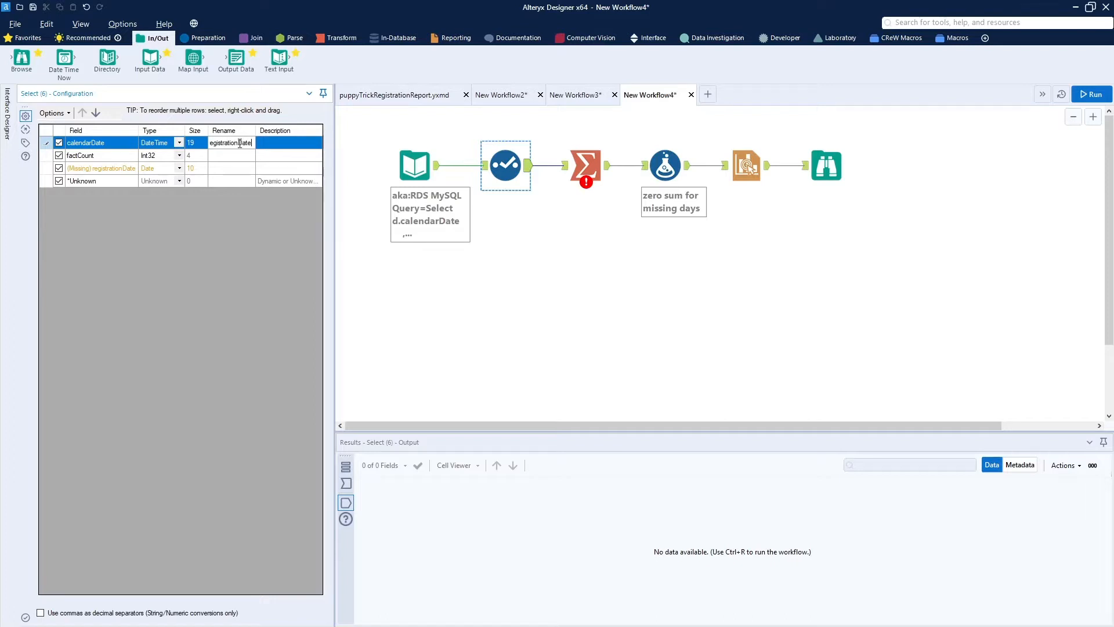
# - Change the calendarDate field's type to Date in the Select tool and forget all missing fields
pyautogui.click(172, 144)
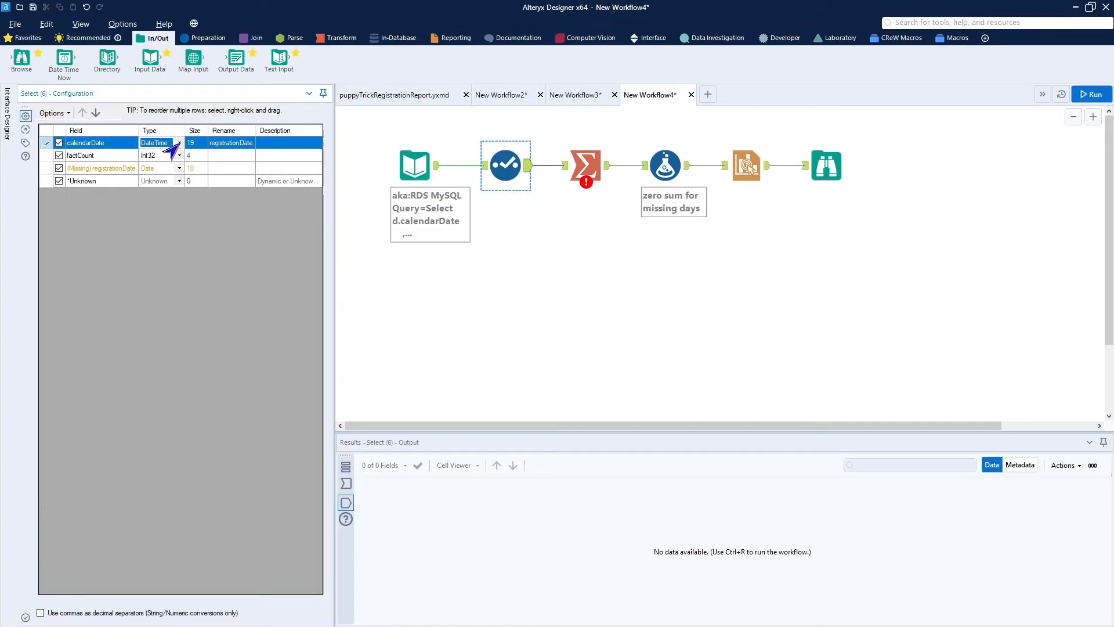
pyautogui.click(179, 143)
pyautogui.click(147, 183)
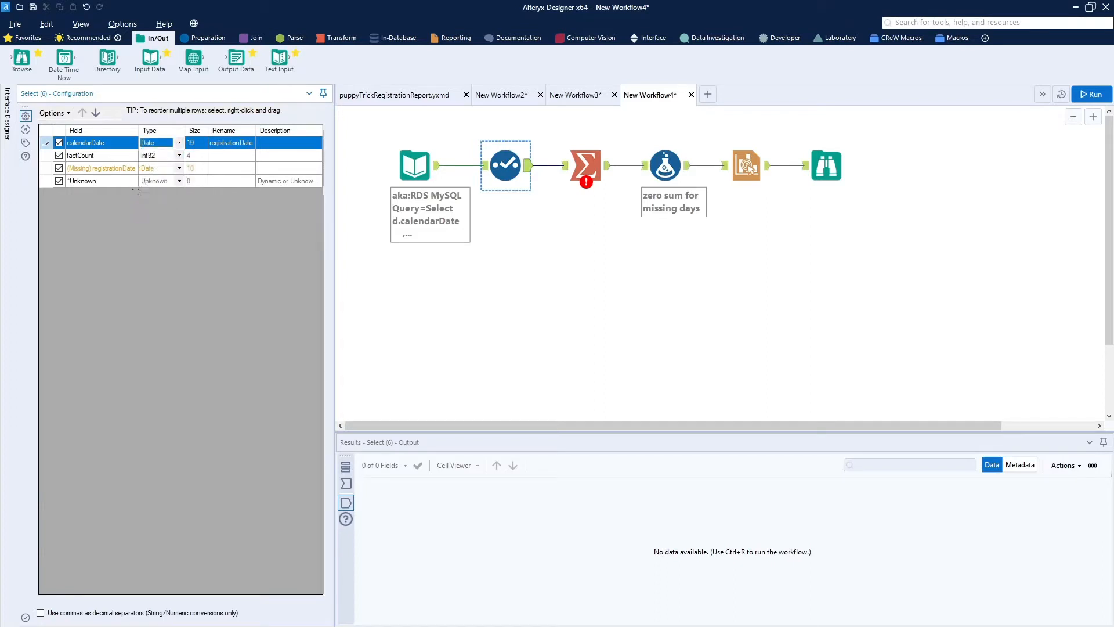
pyautogui.click(104, 172)
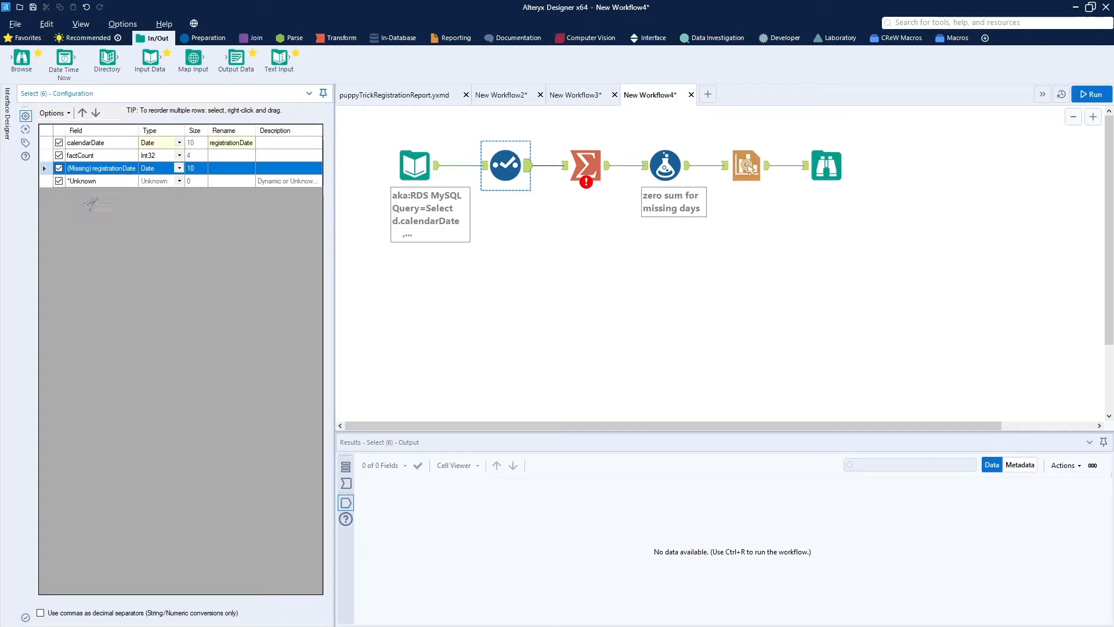
pyautogui.click(53, 113)
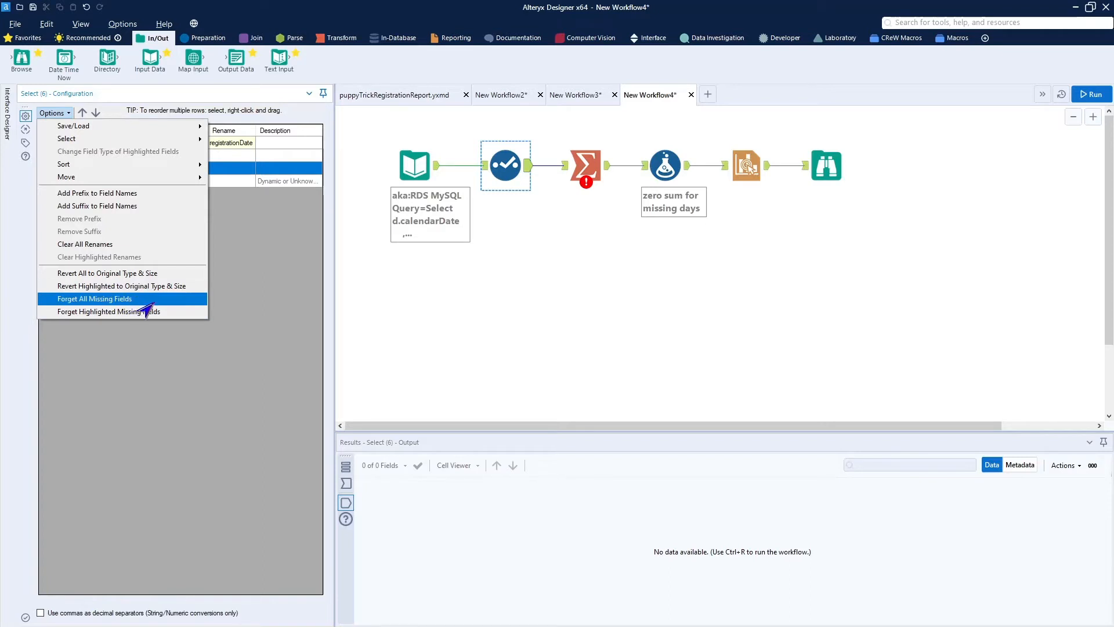
pyautogui.click(134, 300)
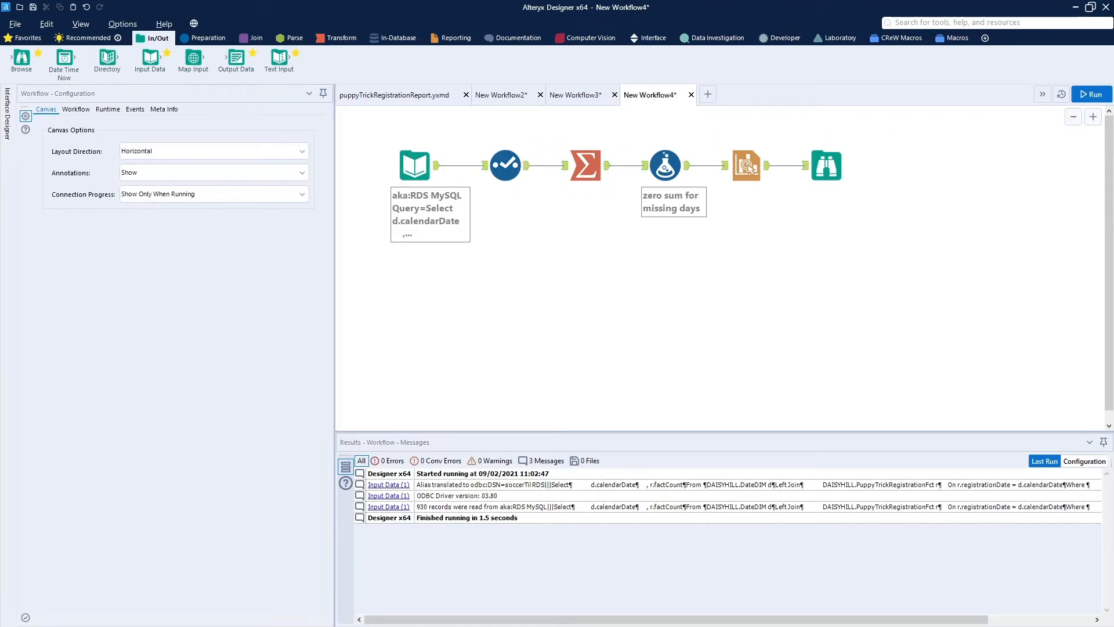
# - Run New Workflow4 and inspect the registration chart in the Browse tool and the output of the Input Data tool
pyautogui.click(1088, 96)
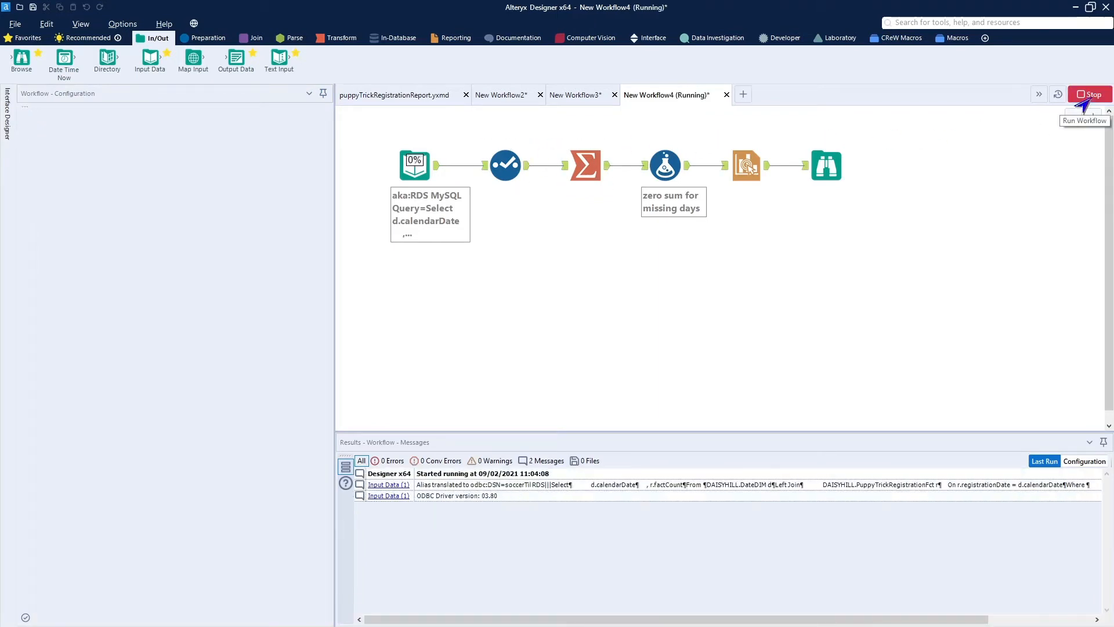
pyautogui.click(835, 170)
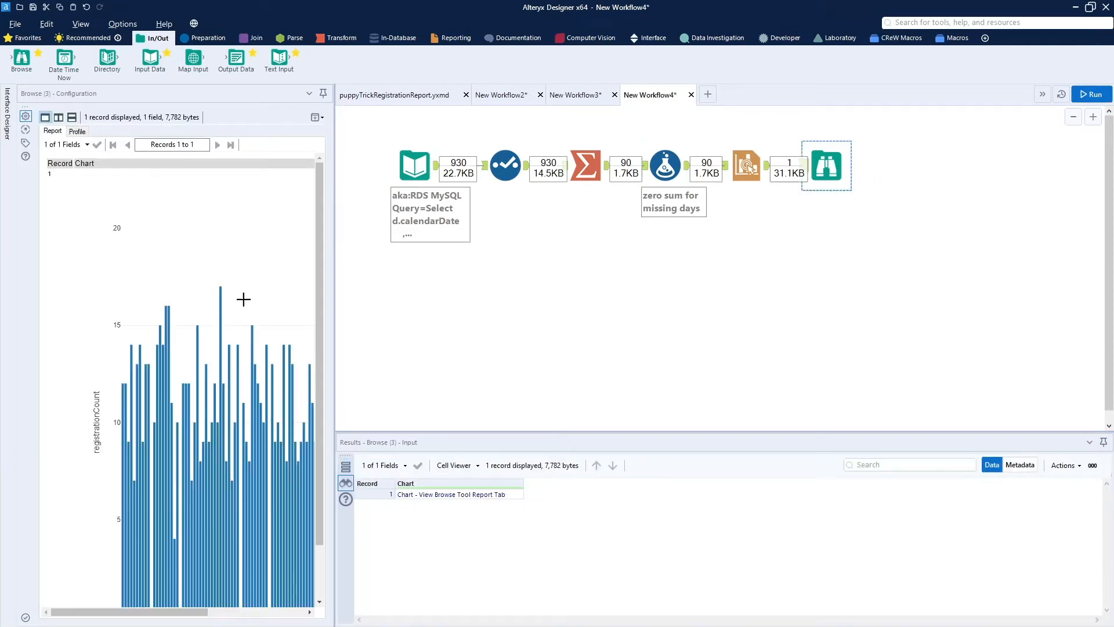
pyautogui.keyDown('ctrl'); pyautogui.click(400, 206); pyautogui.keyUp('ctrl')
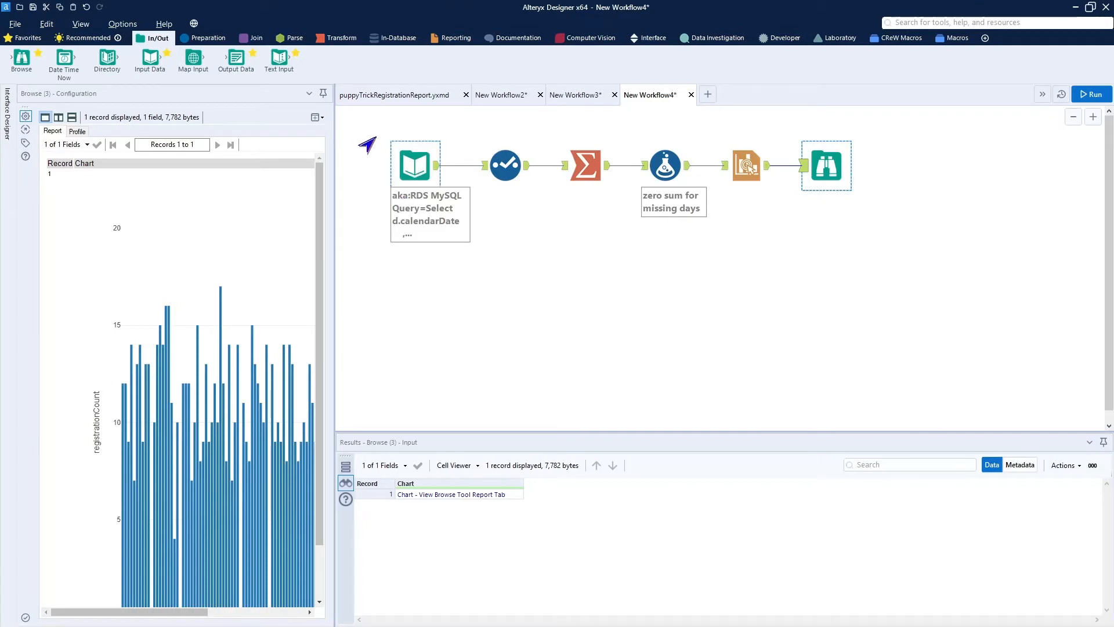
pyautogui.click(415, 162)
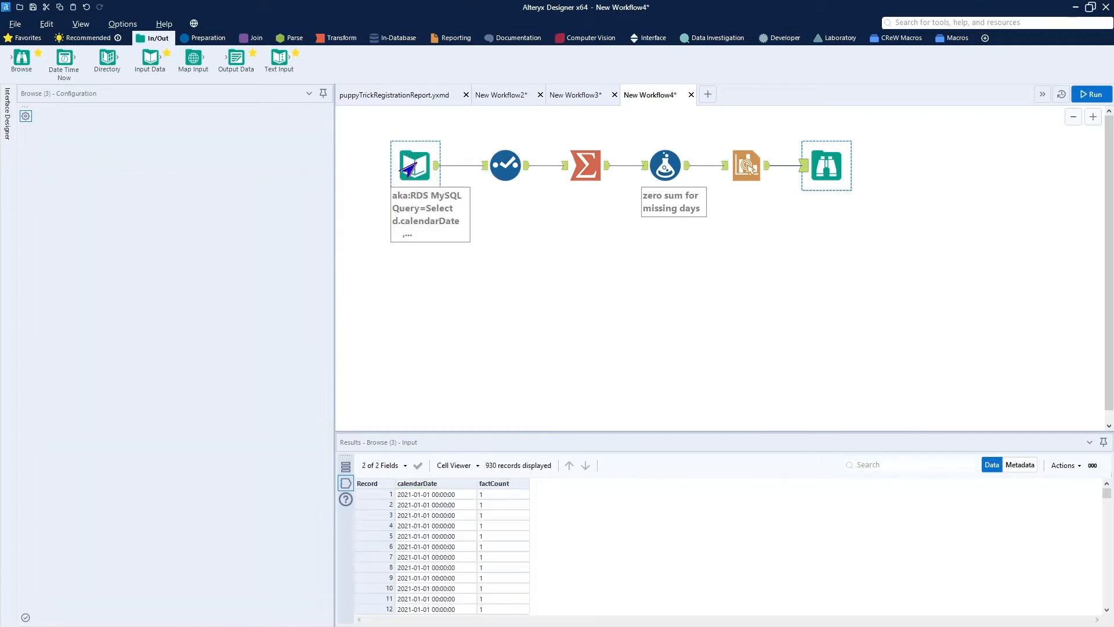